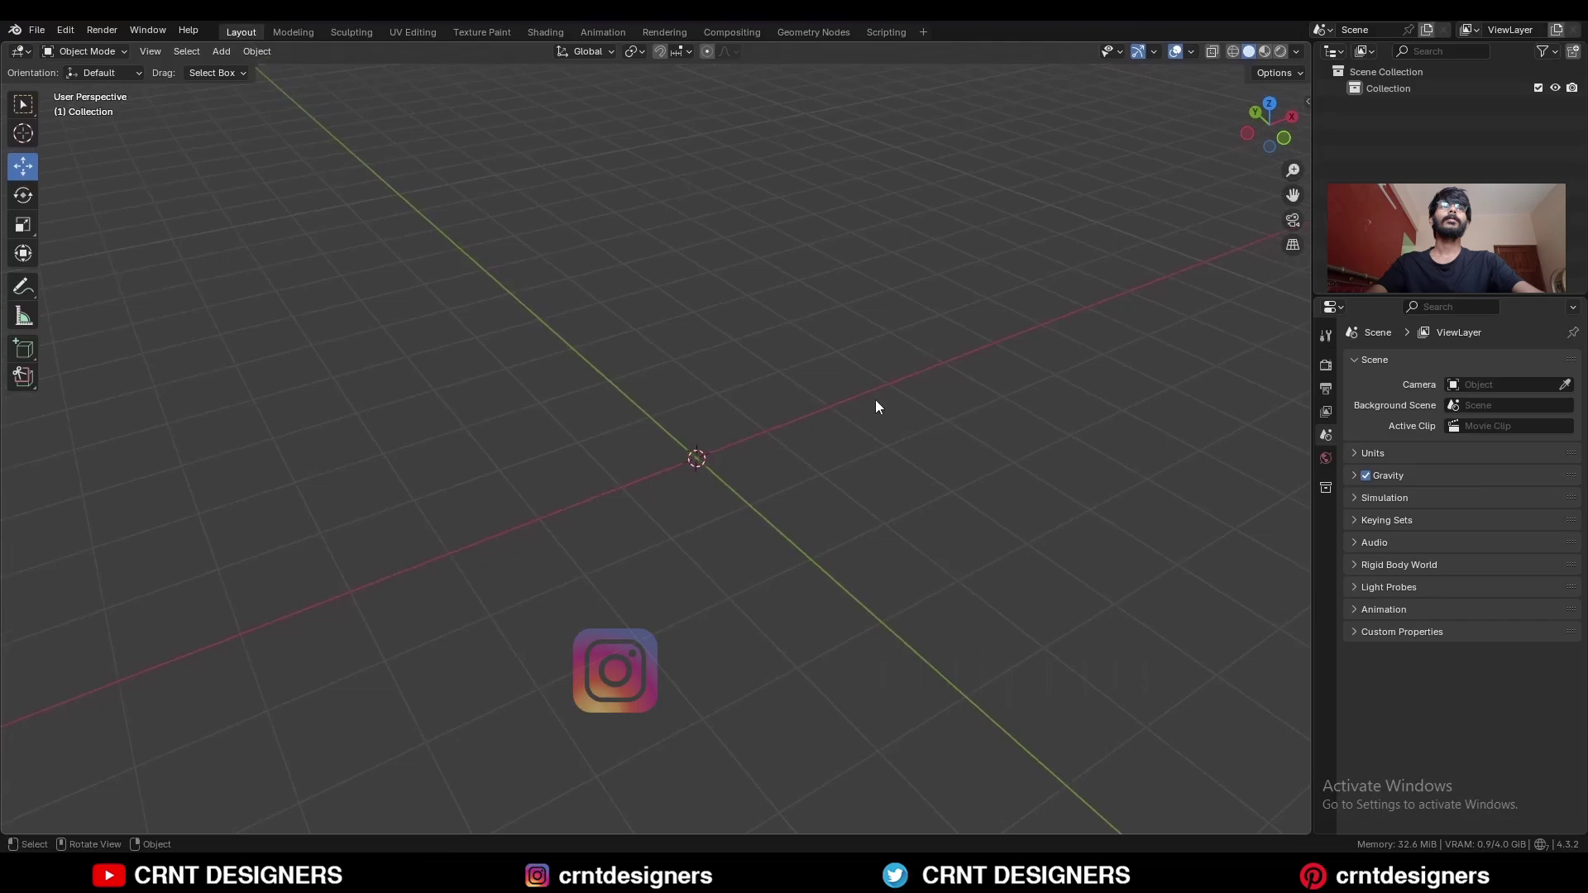
Add a cylinder mesh with 24 vertices at the world origin
{"action": "key", "text": "shift+a"}
{"action": "mouse_move", "coordinate": [866, 382]}
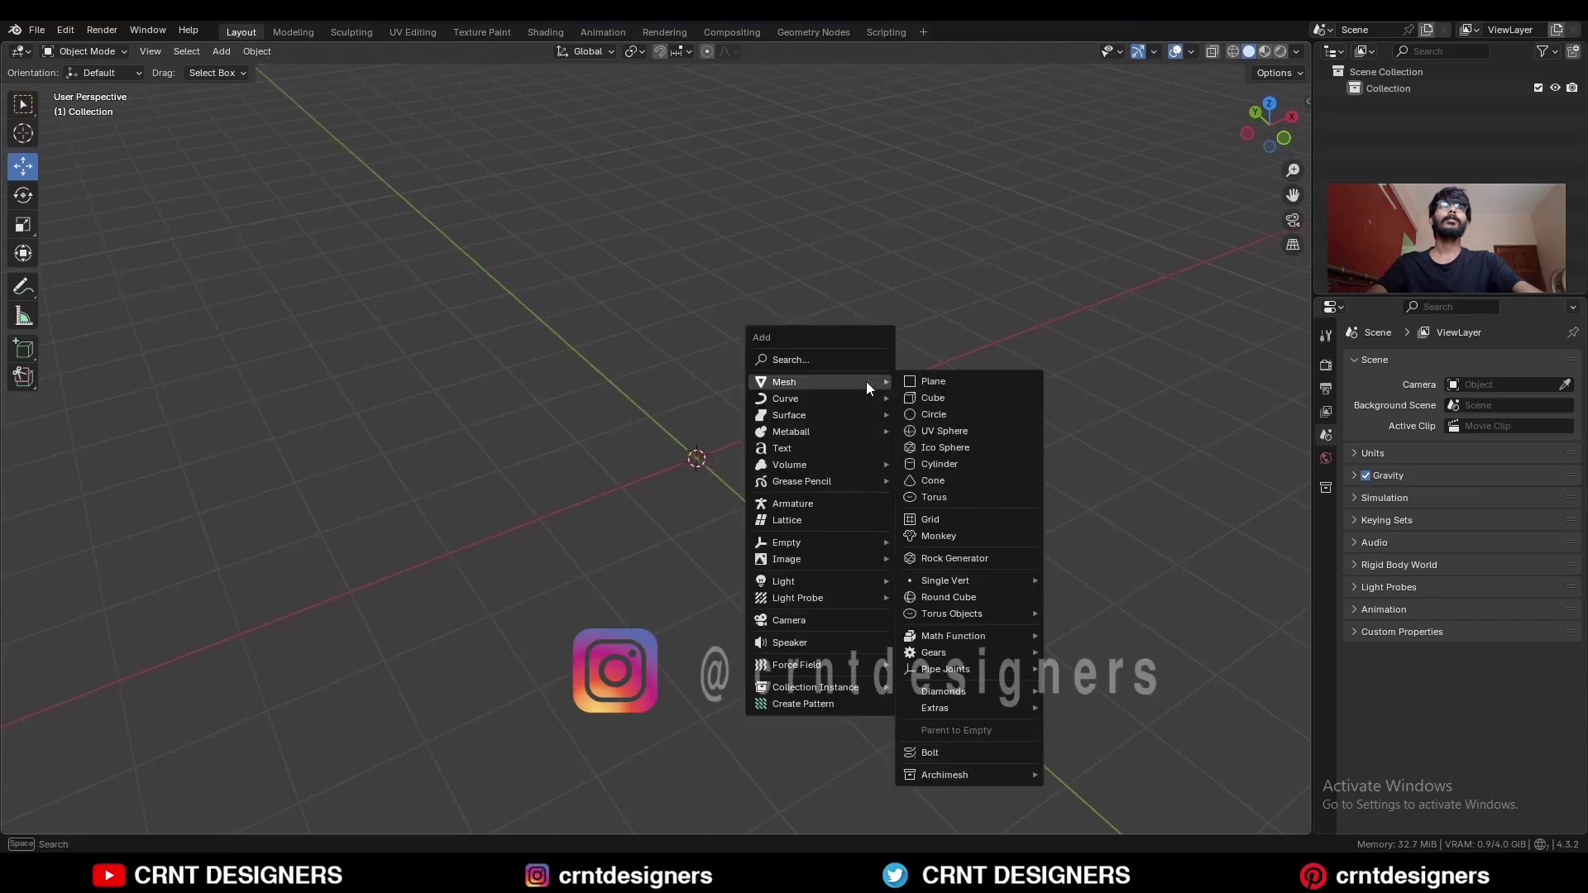
{"action": "left_click", "coordinate": [959, 464]}
{"action": "left_click", "coordinate": [218, 619]}
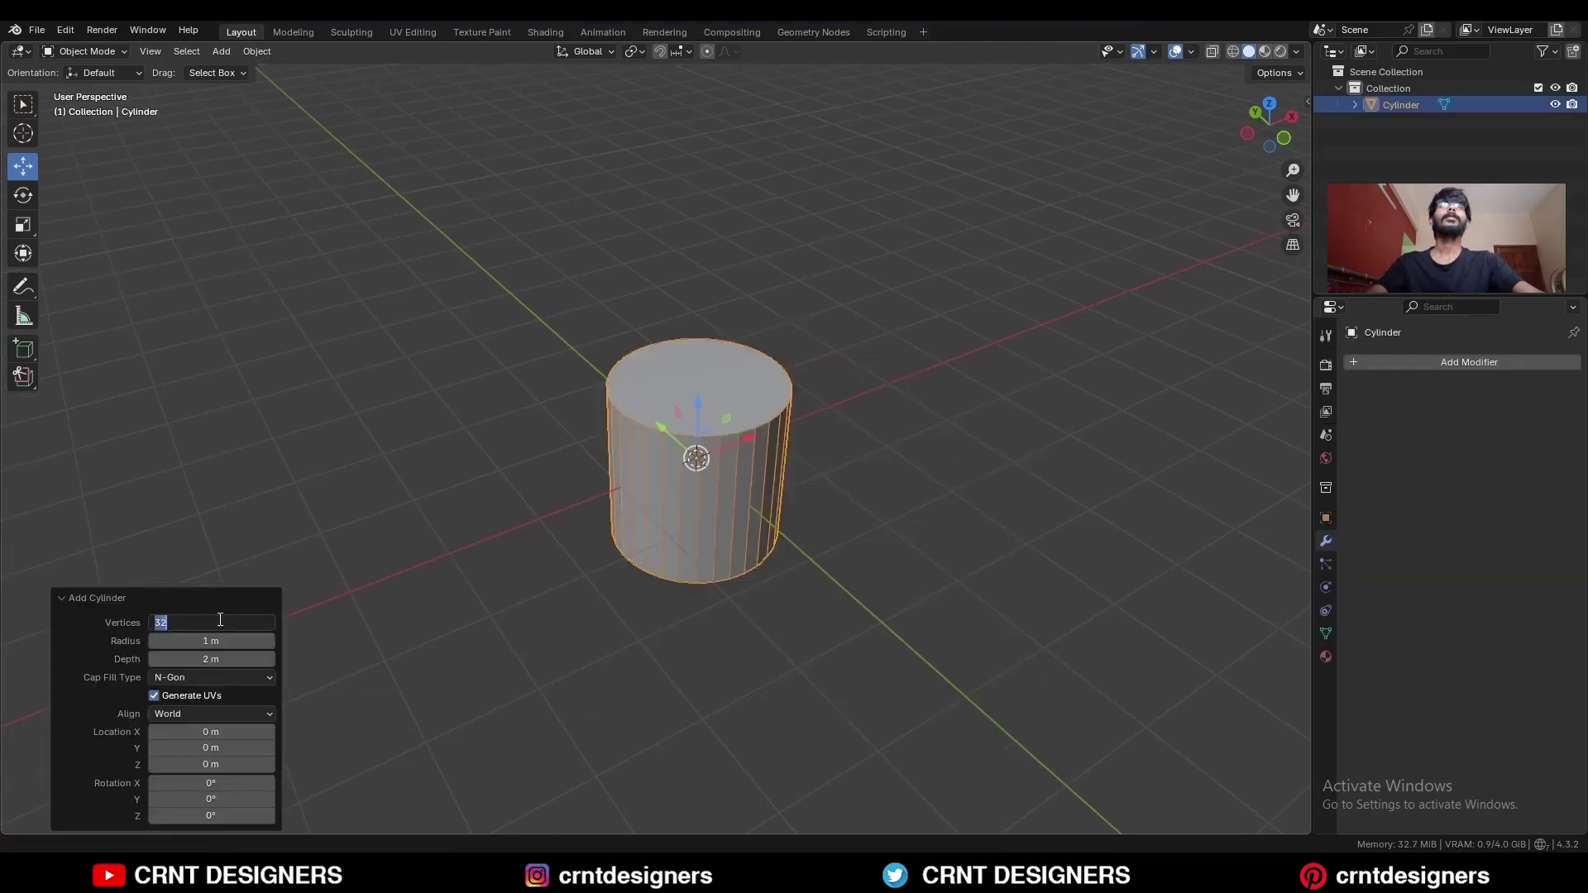
{"action": "type", "text": "24"}
{"action": "key", "text": "Return"}
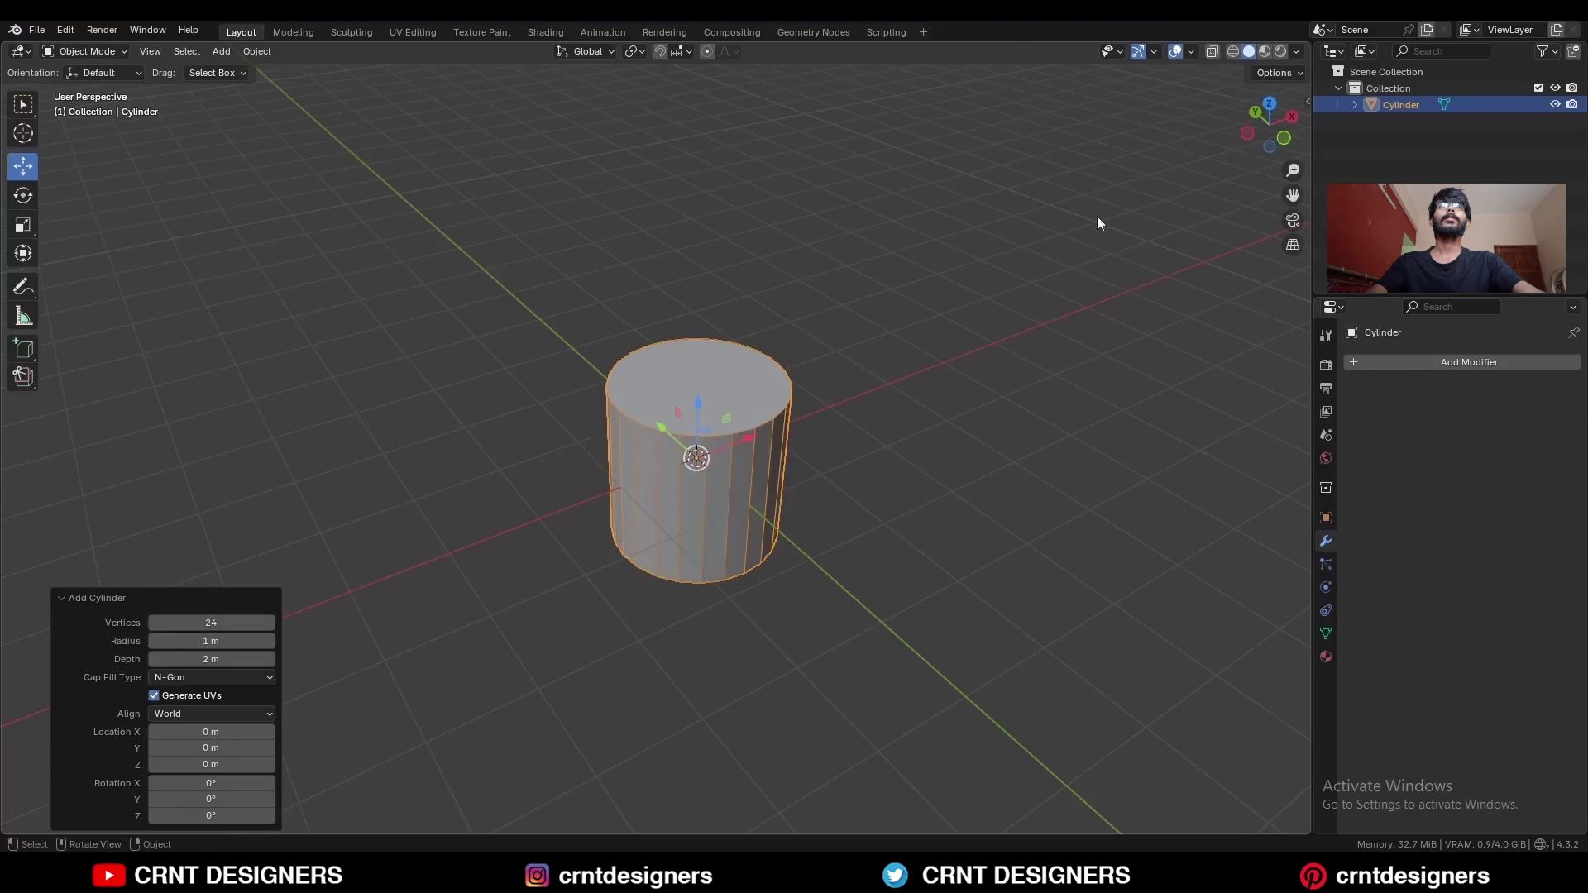
Rotate the cylinder 90° in the front view so that it lies along the X axis
{"action": "left_click", "coordinate": [1284, 138]}
{"action": "key", "text": "r"}
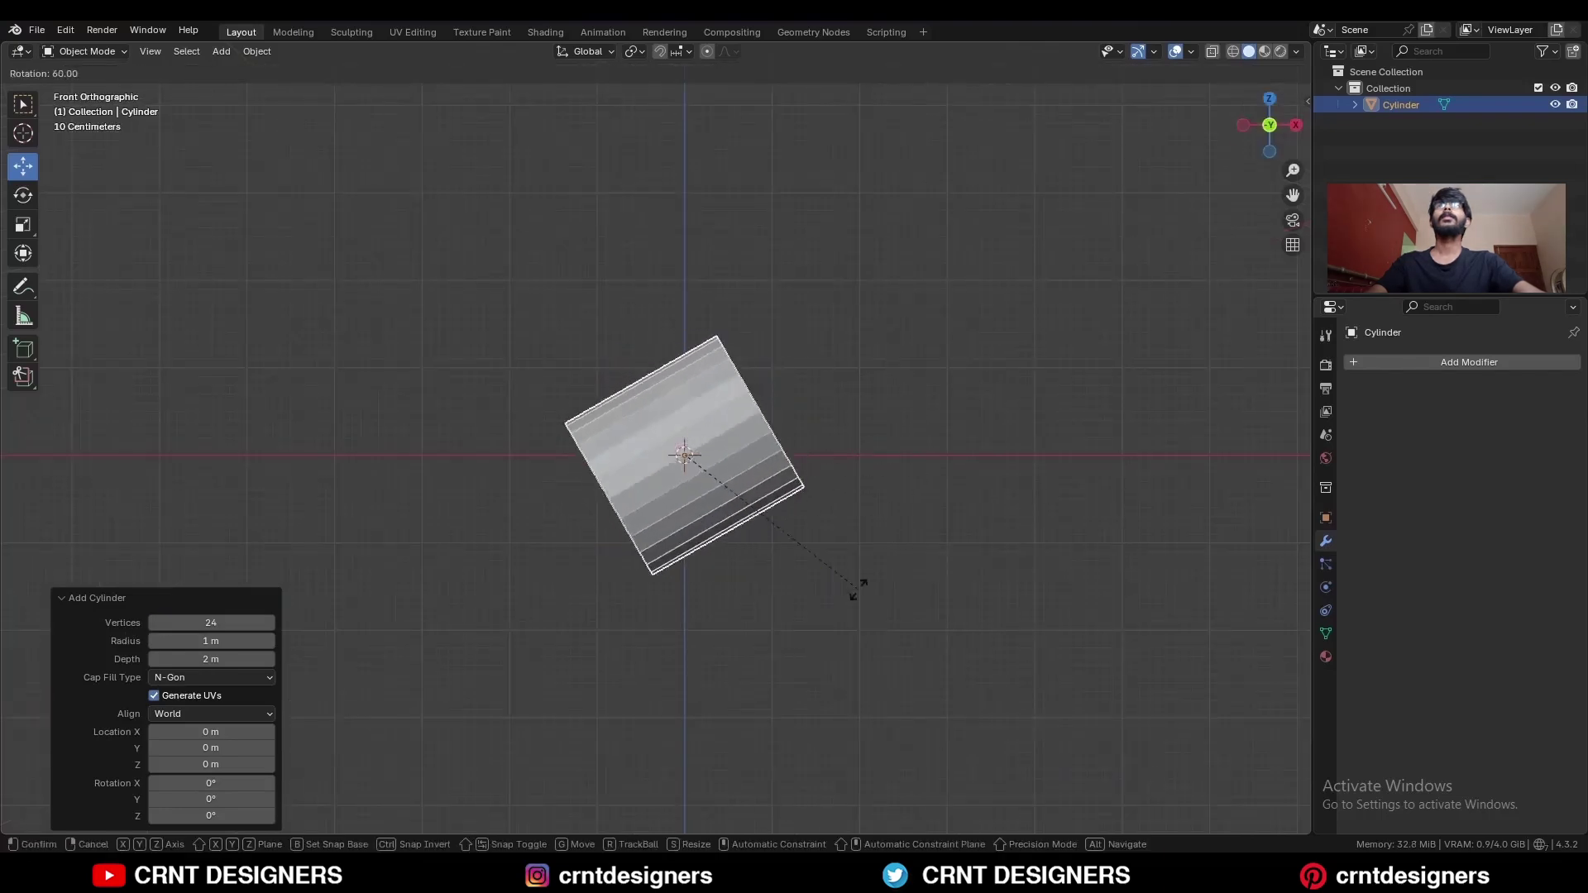
{"action": "left_click", "coordinate": [766, 647]}
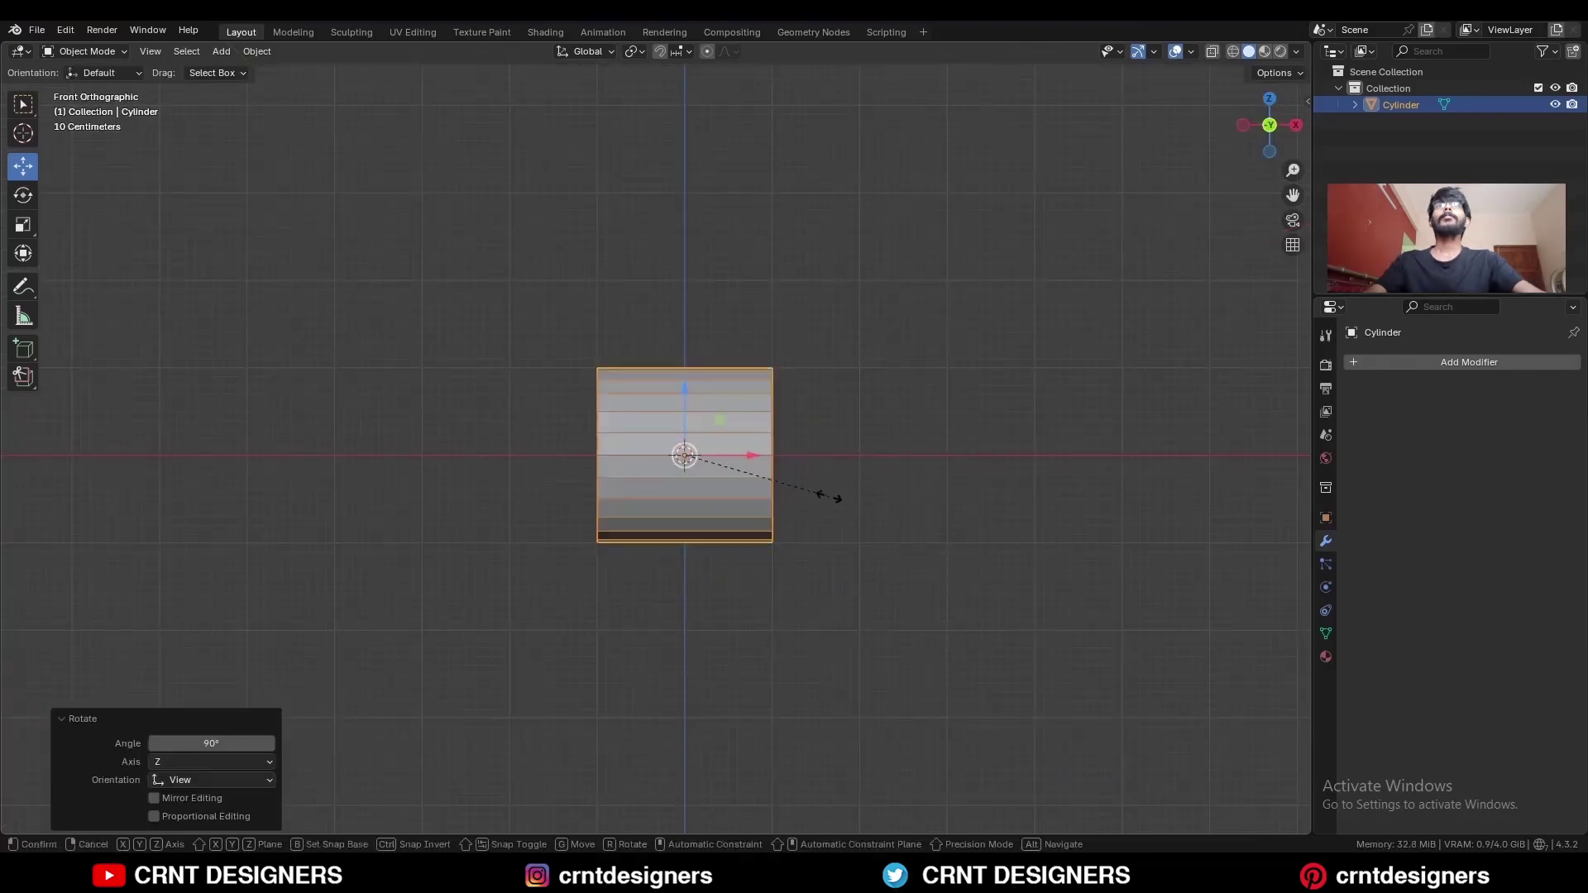
Stretch the cylinder along X to about three times its length and apply its rotation
{"action": "key", "text": "s"}
{"action": "key", "text": "x"}
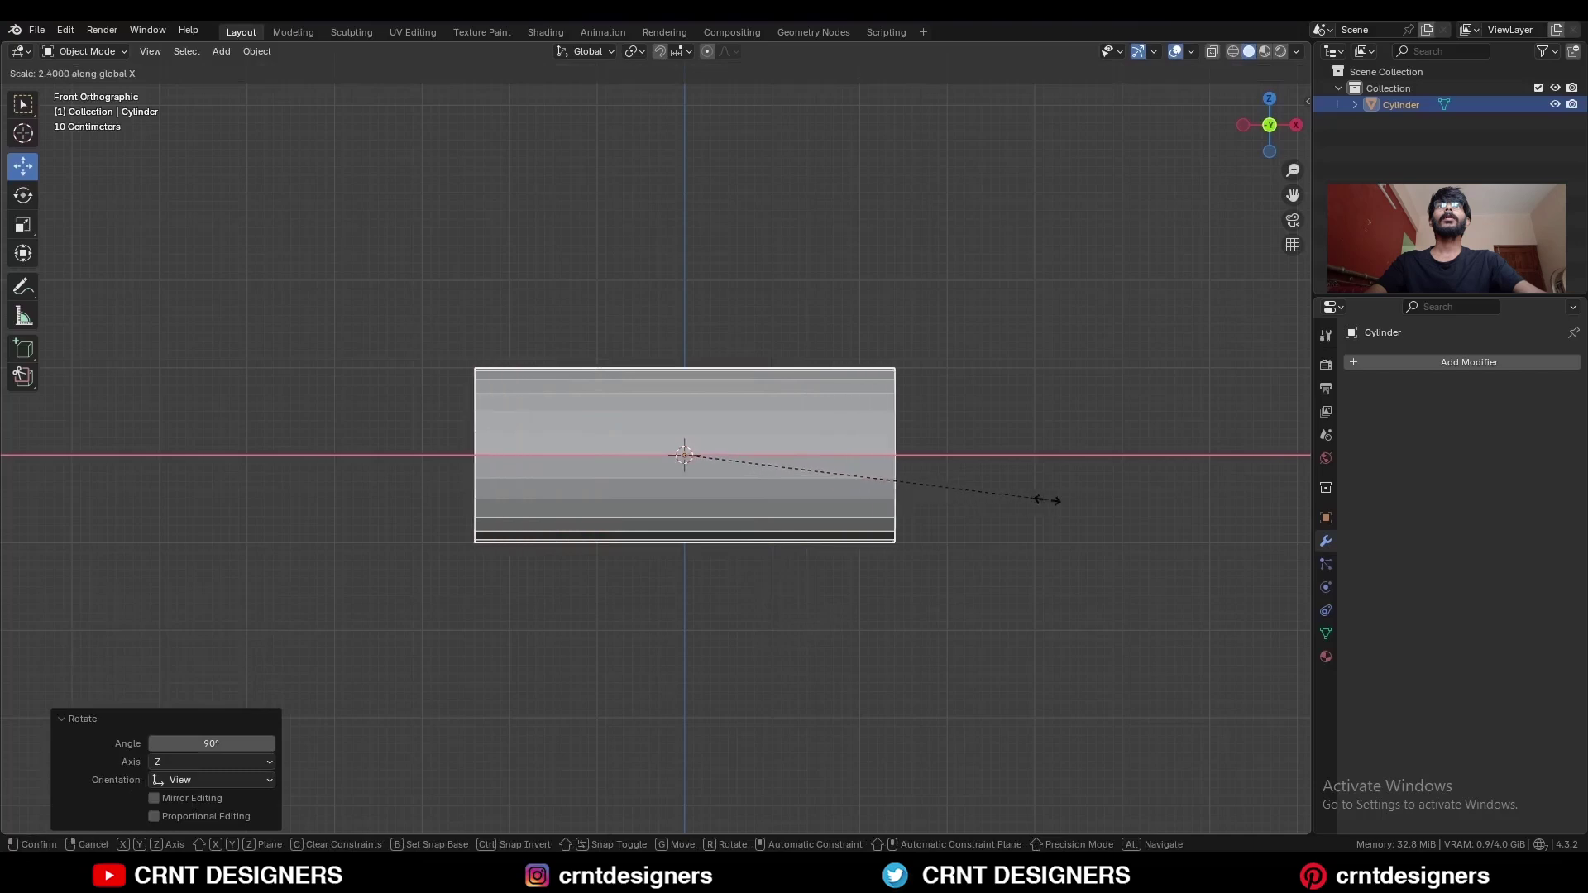
{"action": "left_click", "coordinate": [1138, 502]}
{"action": "key", "text": "ctrl+a"}
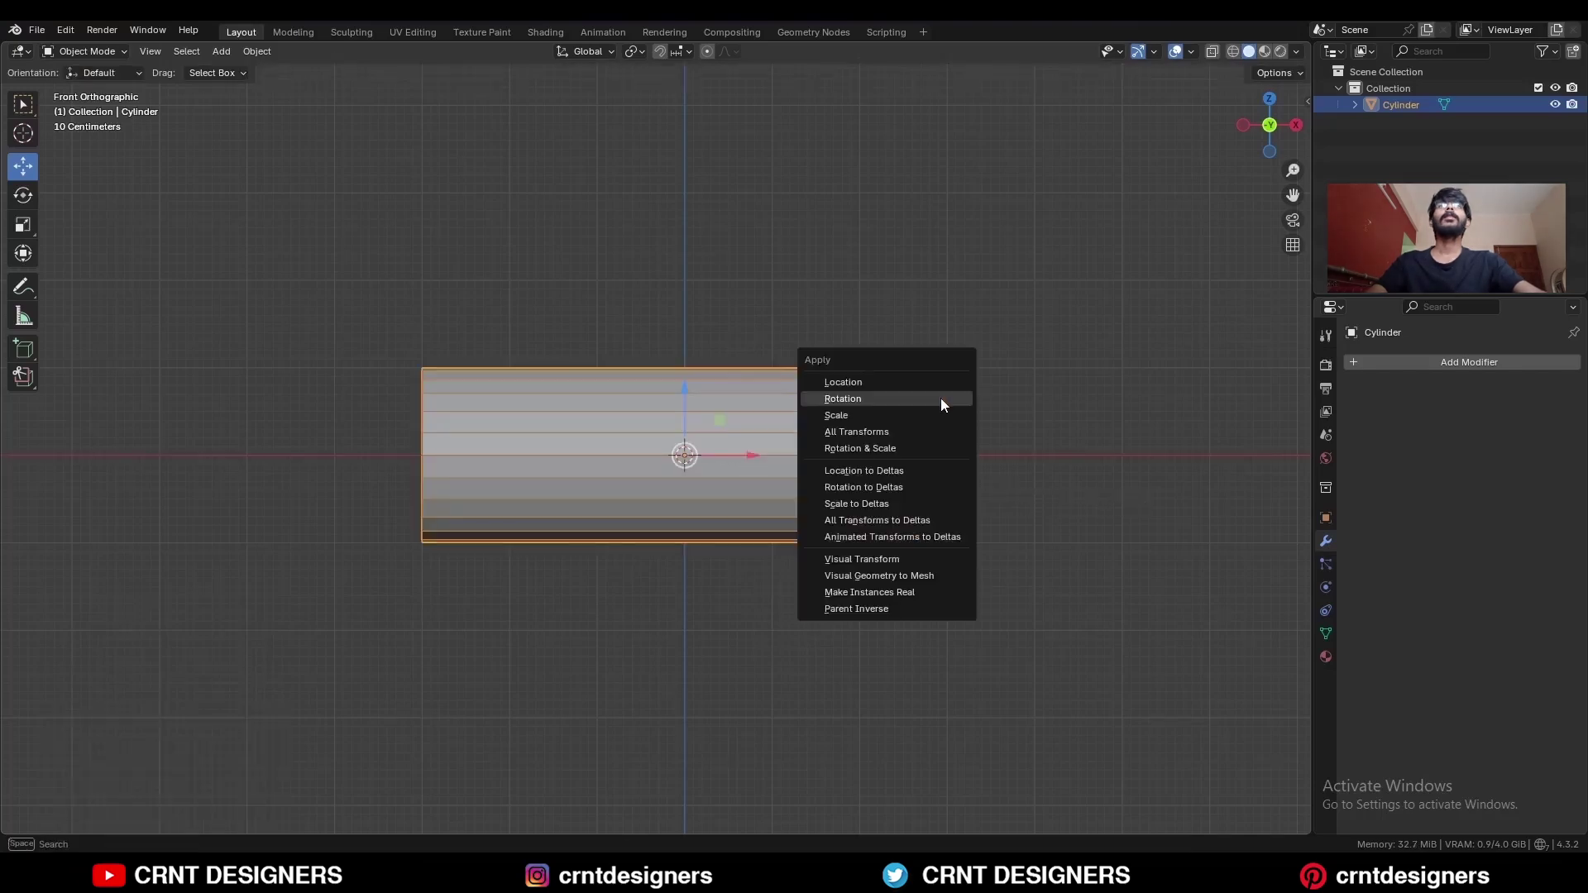
{"action": "left_click", "coordinate": [941, 399]}
Flatten the cylinder along Z to a scale of 0.5 and apply the scale
{"action": "key", "text": "s"}
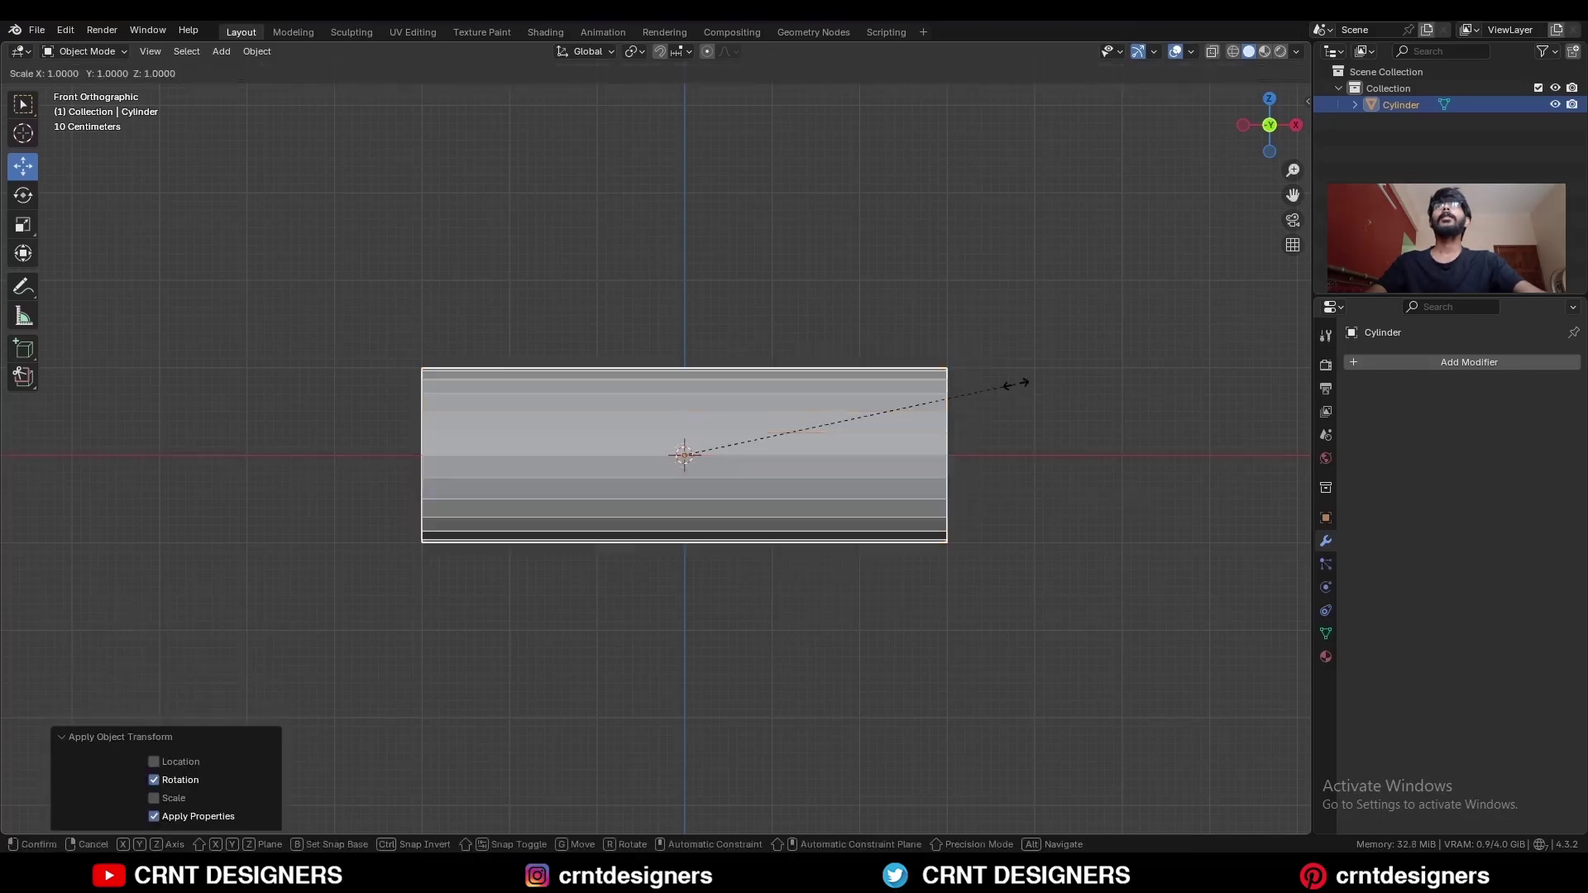
{"action": "key", "text": "z"}
{"action": "left_click", "coordinate": [852, 432]}
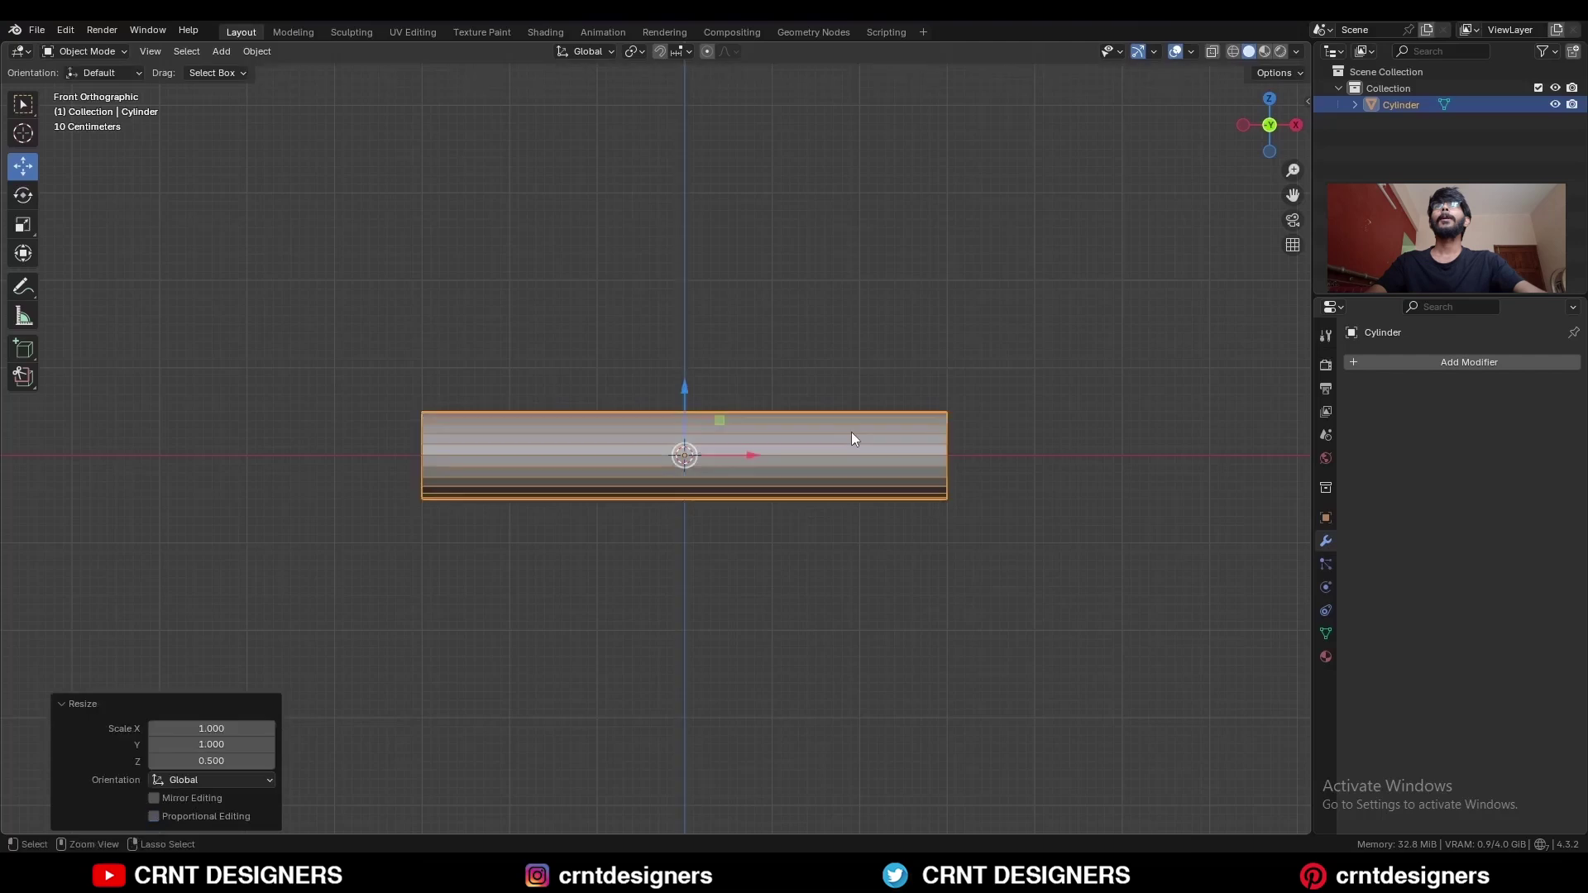
{"action": "key", "text": "ctrl+a"}
{"action": "left_click", "coordinate": [844, 450]}
Add a cube and move it up and along X so it overlaps the upper part of the cylinder's +X end
{"action": "middle_click_drag", "start_coordinate": [844, 450], "coordinate": [821, 304]}
{"action": "key", "text": "shift+a"}
{"action": "mouse_move", "coordinate": [806, 296]}
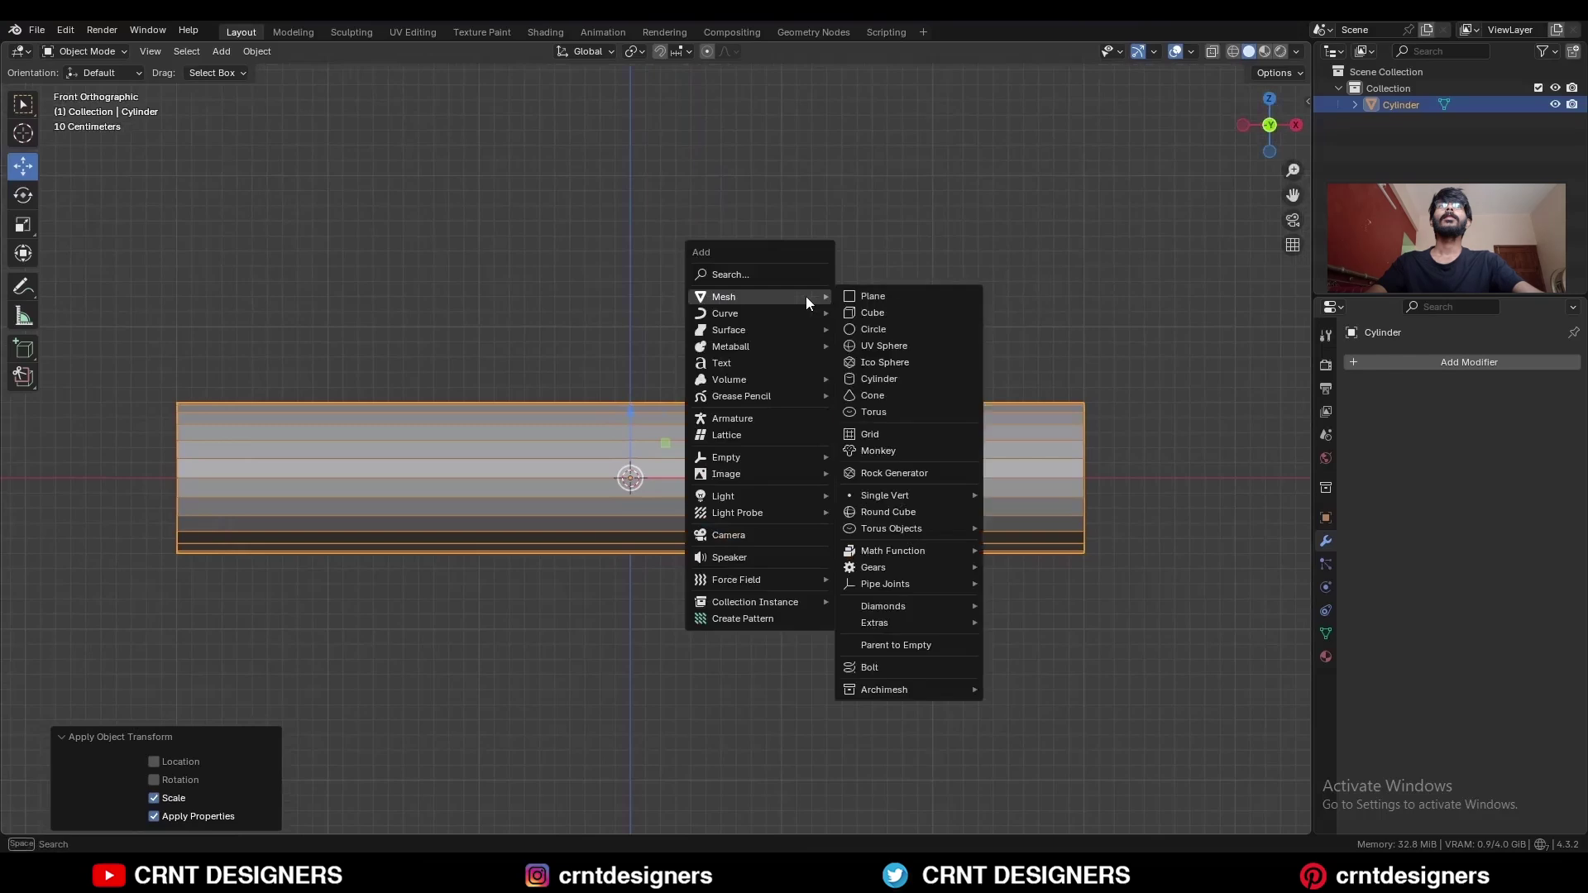
{"action": "left_click", "coordinate": [876, 314]}
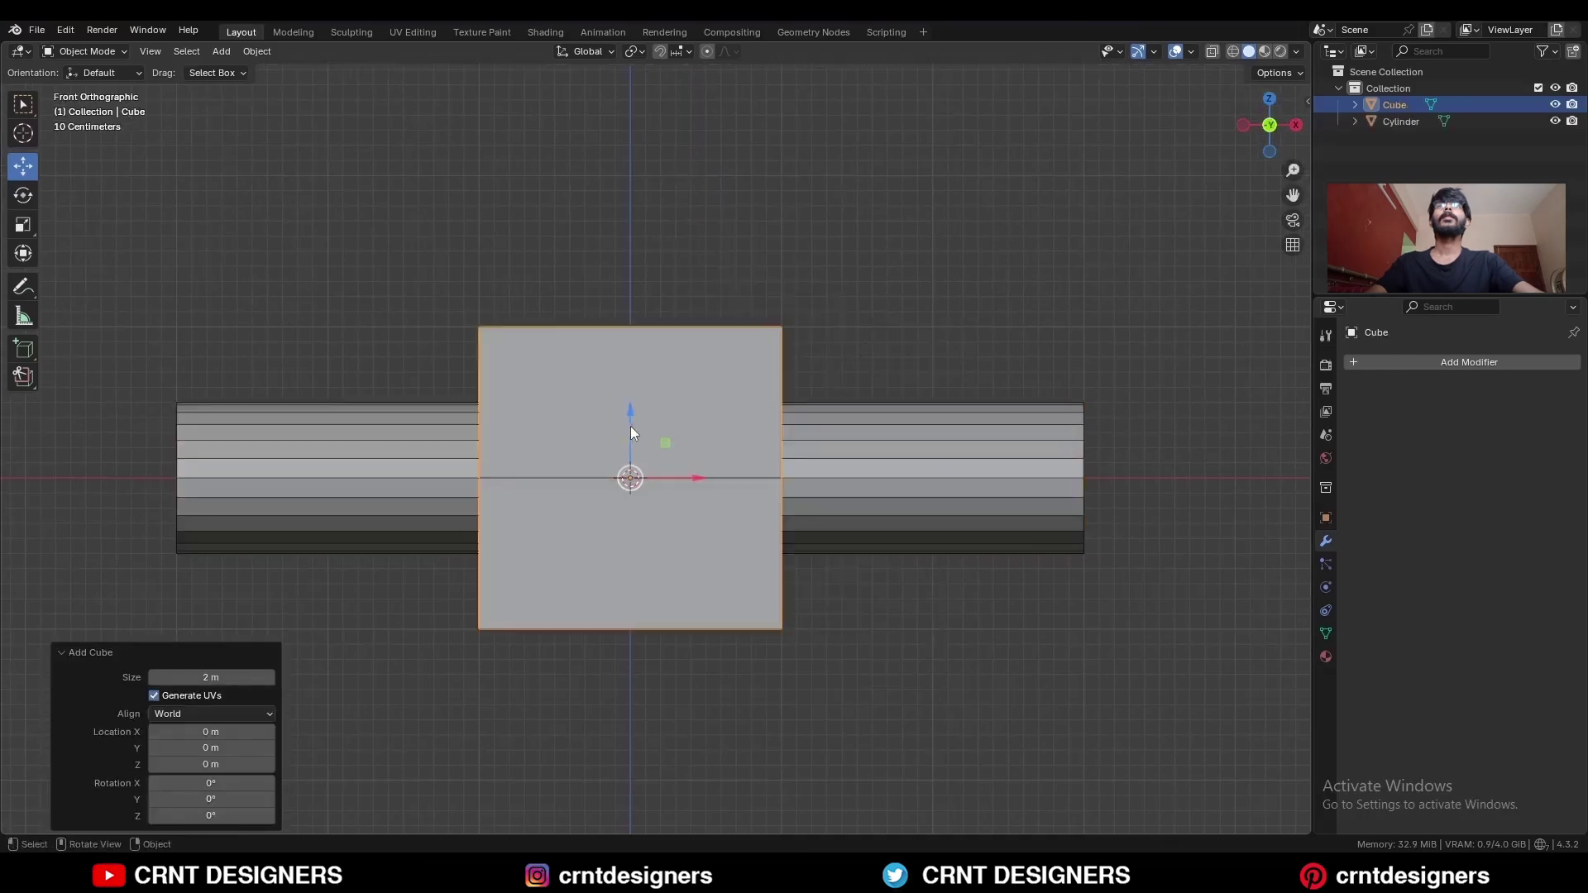
{"action": "left_click_drag", "start_coordinate": [631, 430], "coordinate": [658, 241]}
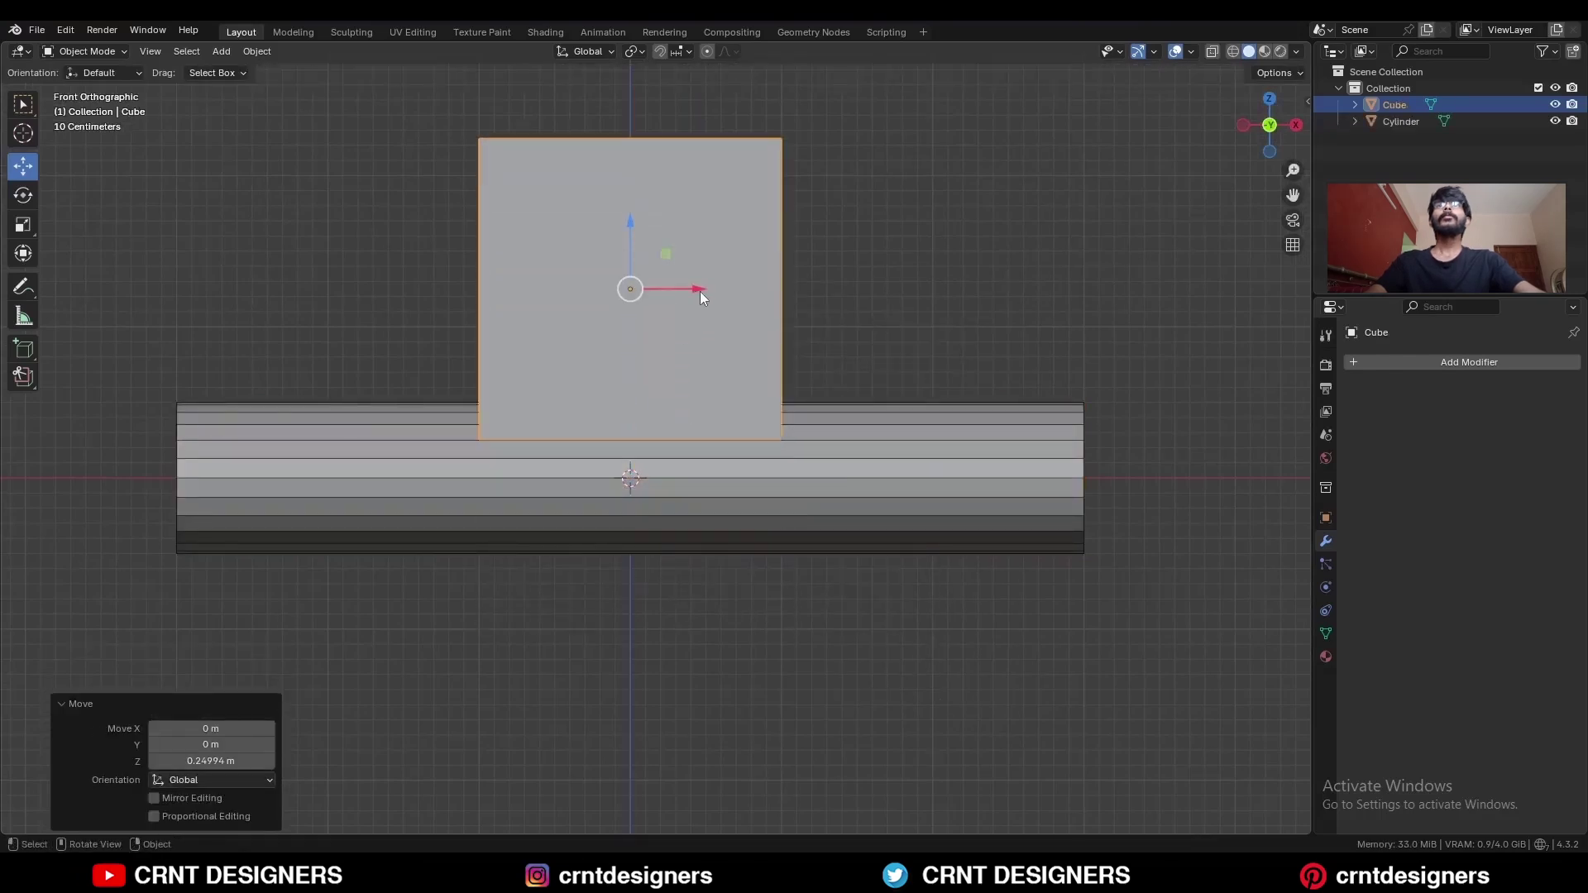
{"action": "left_click_drag", "start_coordinate": [700, 291], "coordinate": [1048, 289]}
Reshape the cube into a cutter by moving its upper inner vertices toward the cylinder's centre and lowering its top
{"action": "key", "text": "Tab"}
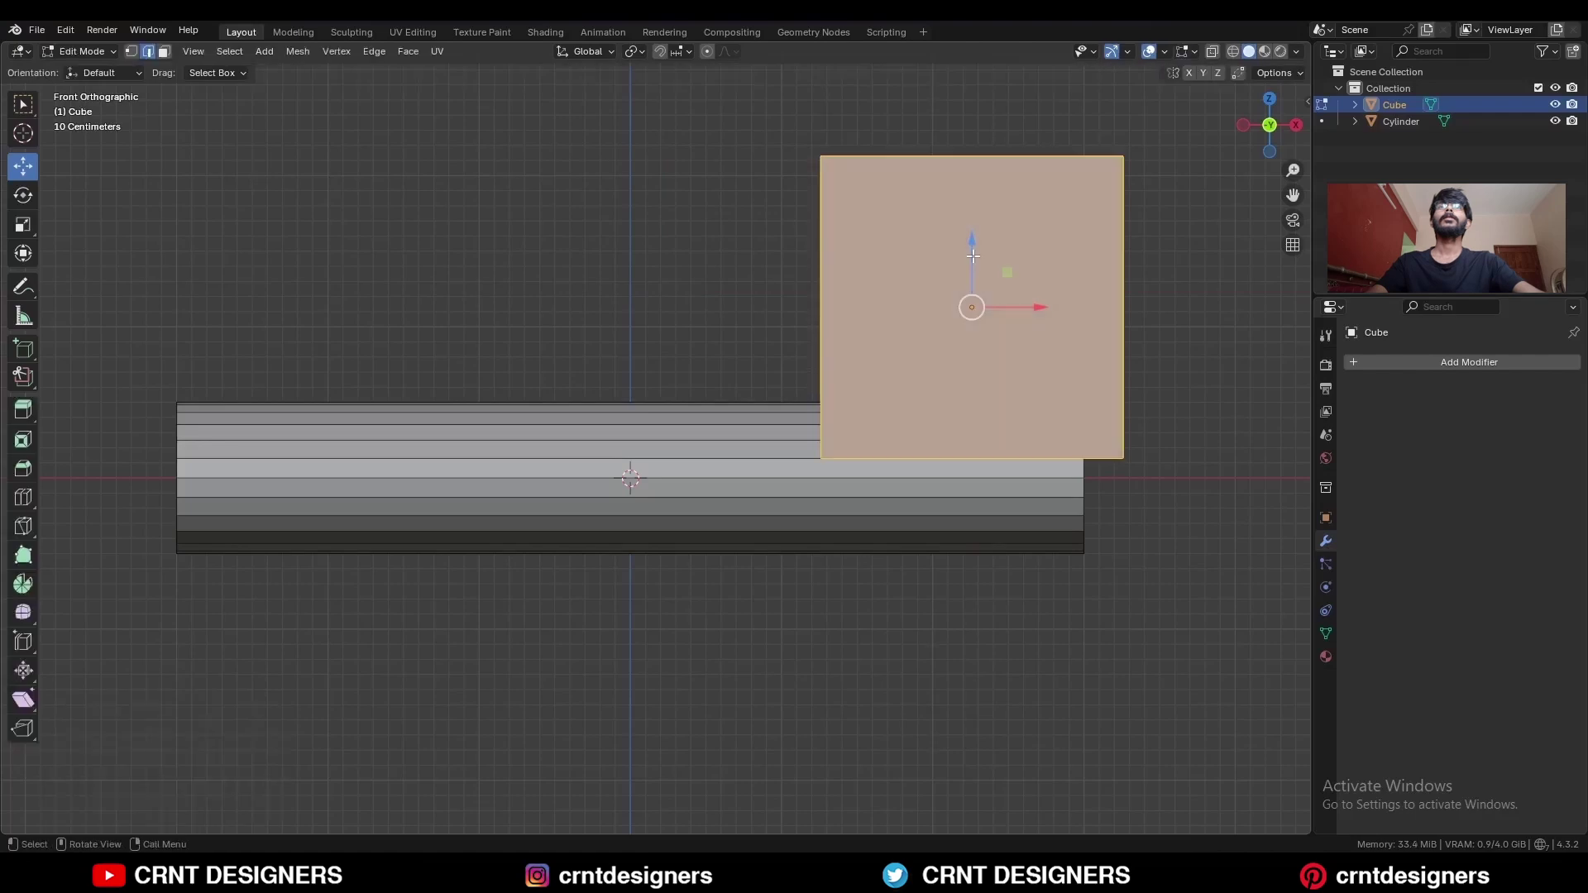
{"action": "key", "text": "alt+z"}
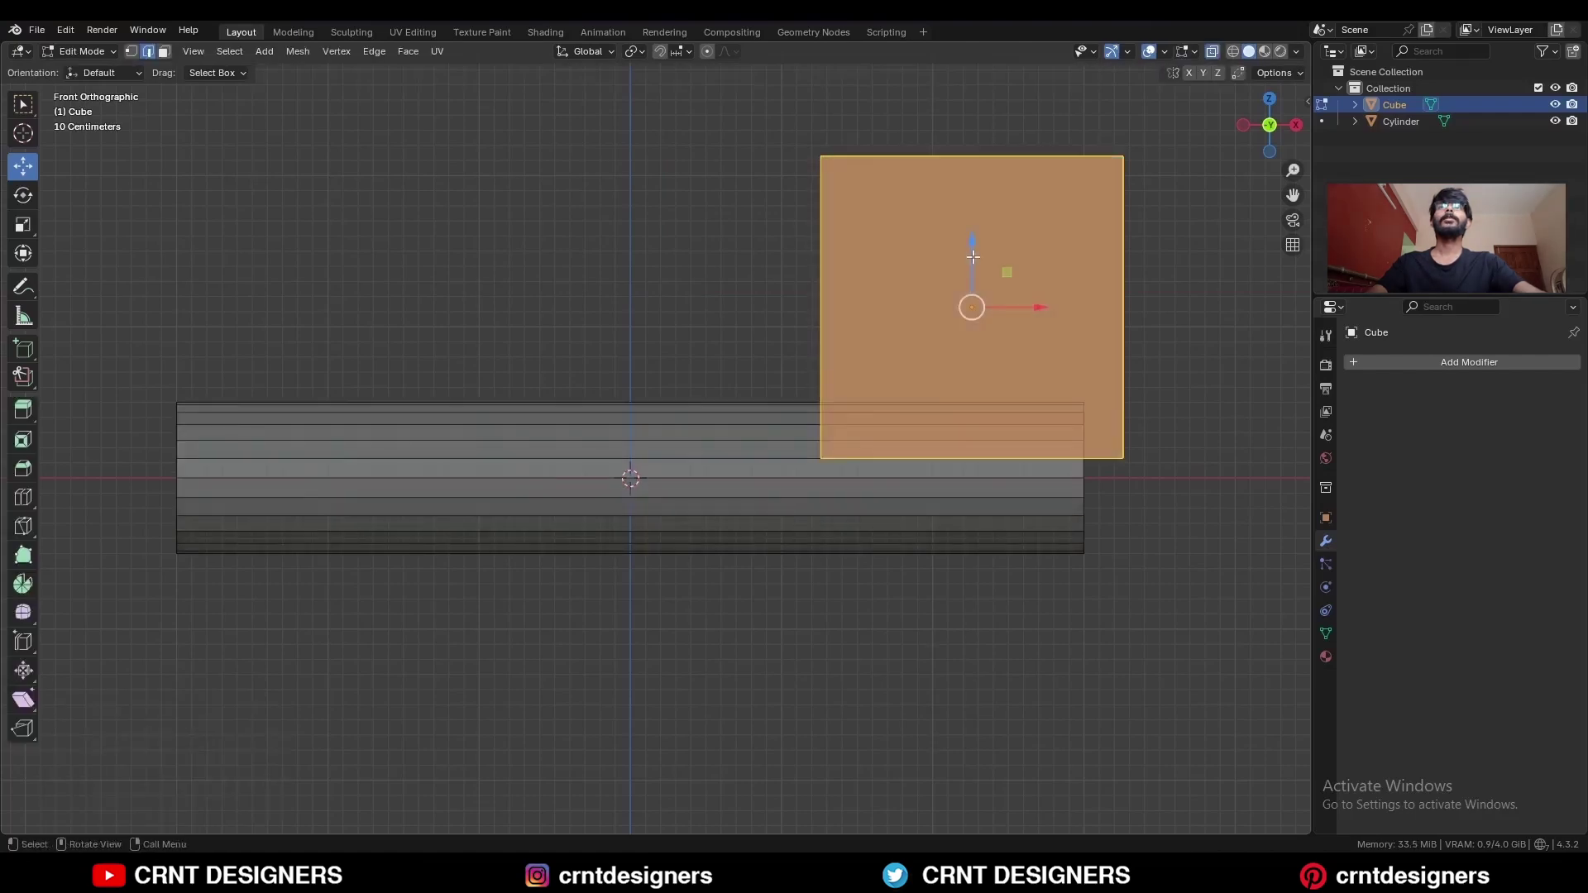
{"action": "key", "text": "1"}
{"action": "left_click_drag", "start_coordinate": [918, 118], "coordinate": [768, 234]}
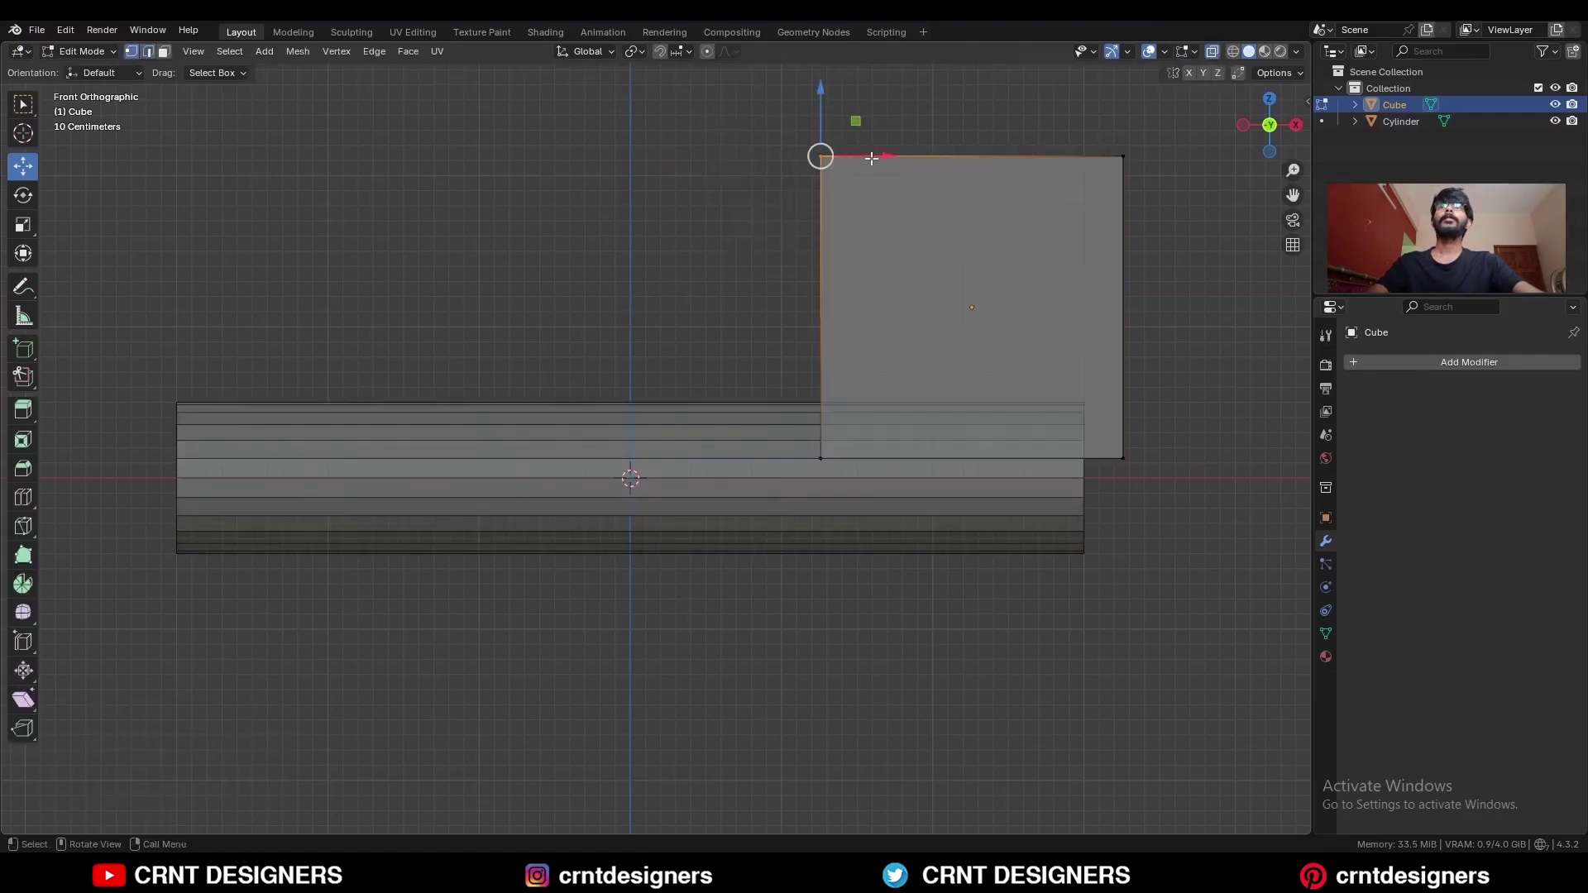
{"action": "left_click_drag", "start_coordinate": [872, 158], "coordinate": [681, 201]}
{"action": "left_click_drag", "start_coordinate": [1191, 115], "coordinate": [611, 261]}
{"action": "left_click_drag", "start_coordinate": [875, 96], "coordinate": [895, 267]}
{"action": "left_click", "coordinate": [1226, 389]}
{"action": "key", "text": "alt+z"}
{"action": "key", "text": "Tab"}
Subtract the slanted cube from the cylinder with a Boolean Difference
{"action": "scroll", "coordinate": [941, 436], "scroll_direction": "down", "scroll_amount": 3}
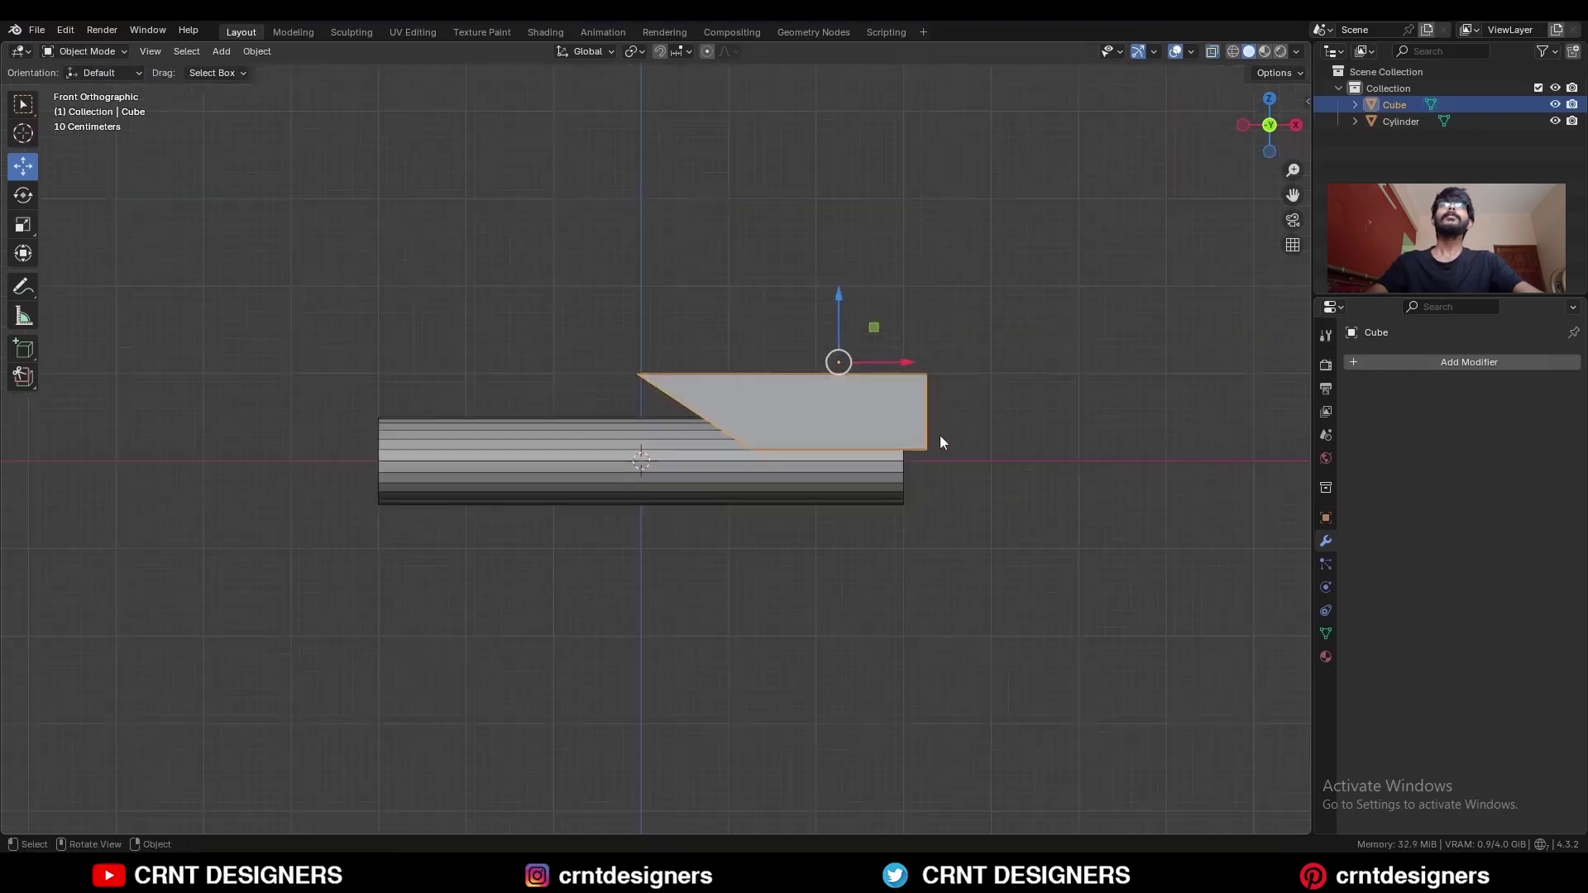
{"action": "middle_click_drag", "start_coordinate": [941, 437], "coordinate": [732, 466]}
{"action": "left_click", "coordinate": [725, 563], "text": "shift"}
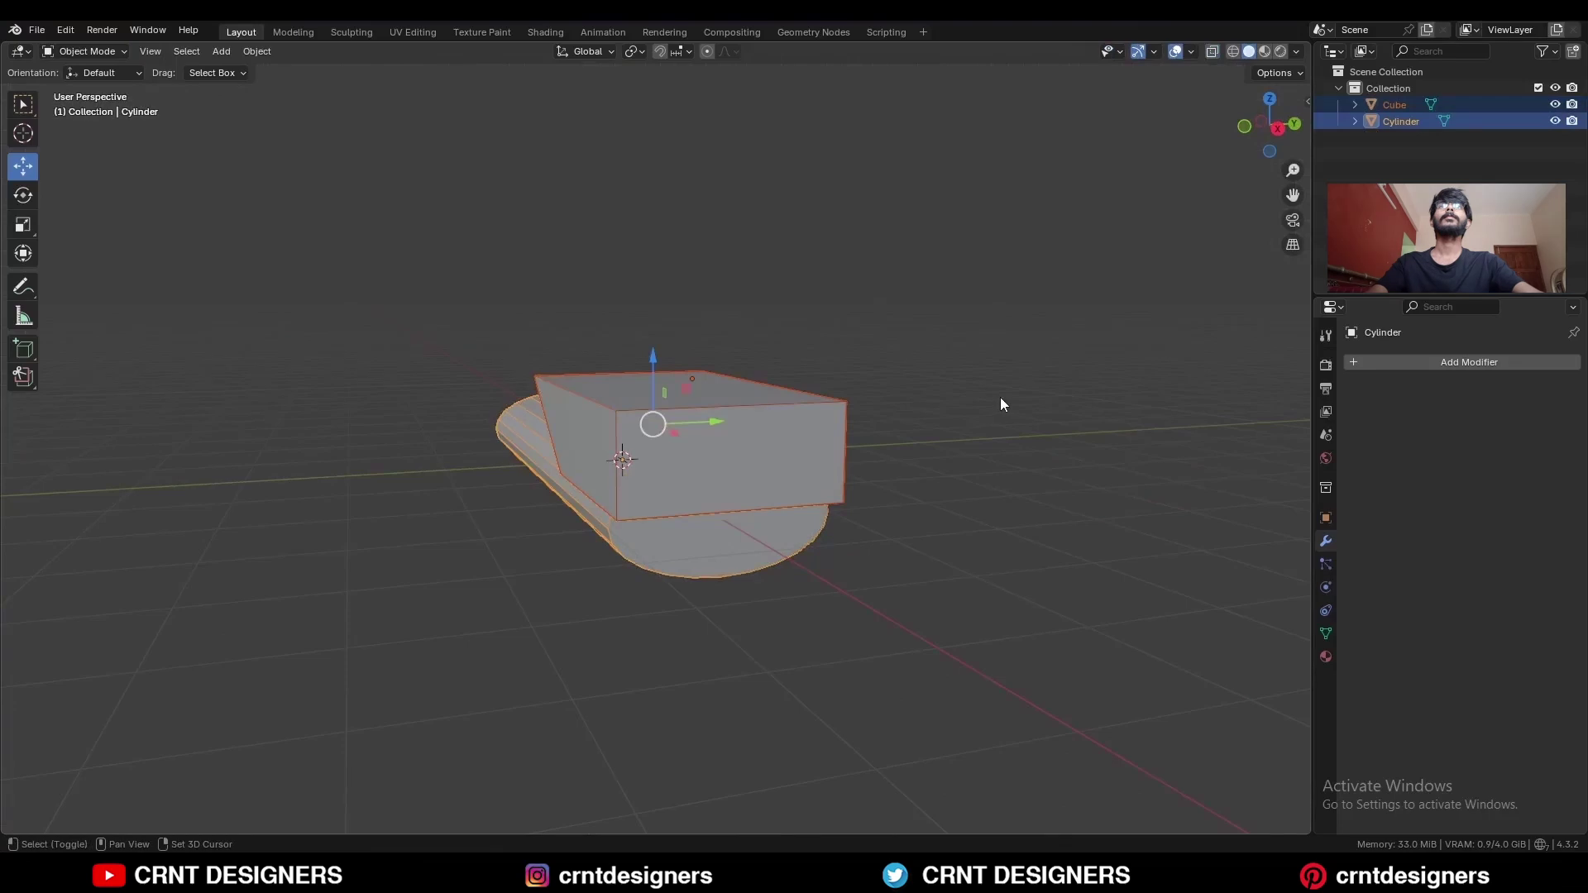
{"action": "key", "text": "shift+ctrl+b"}
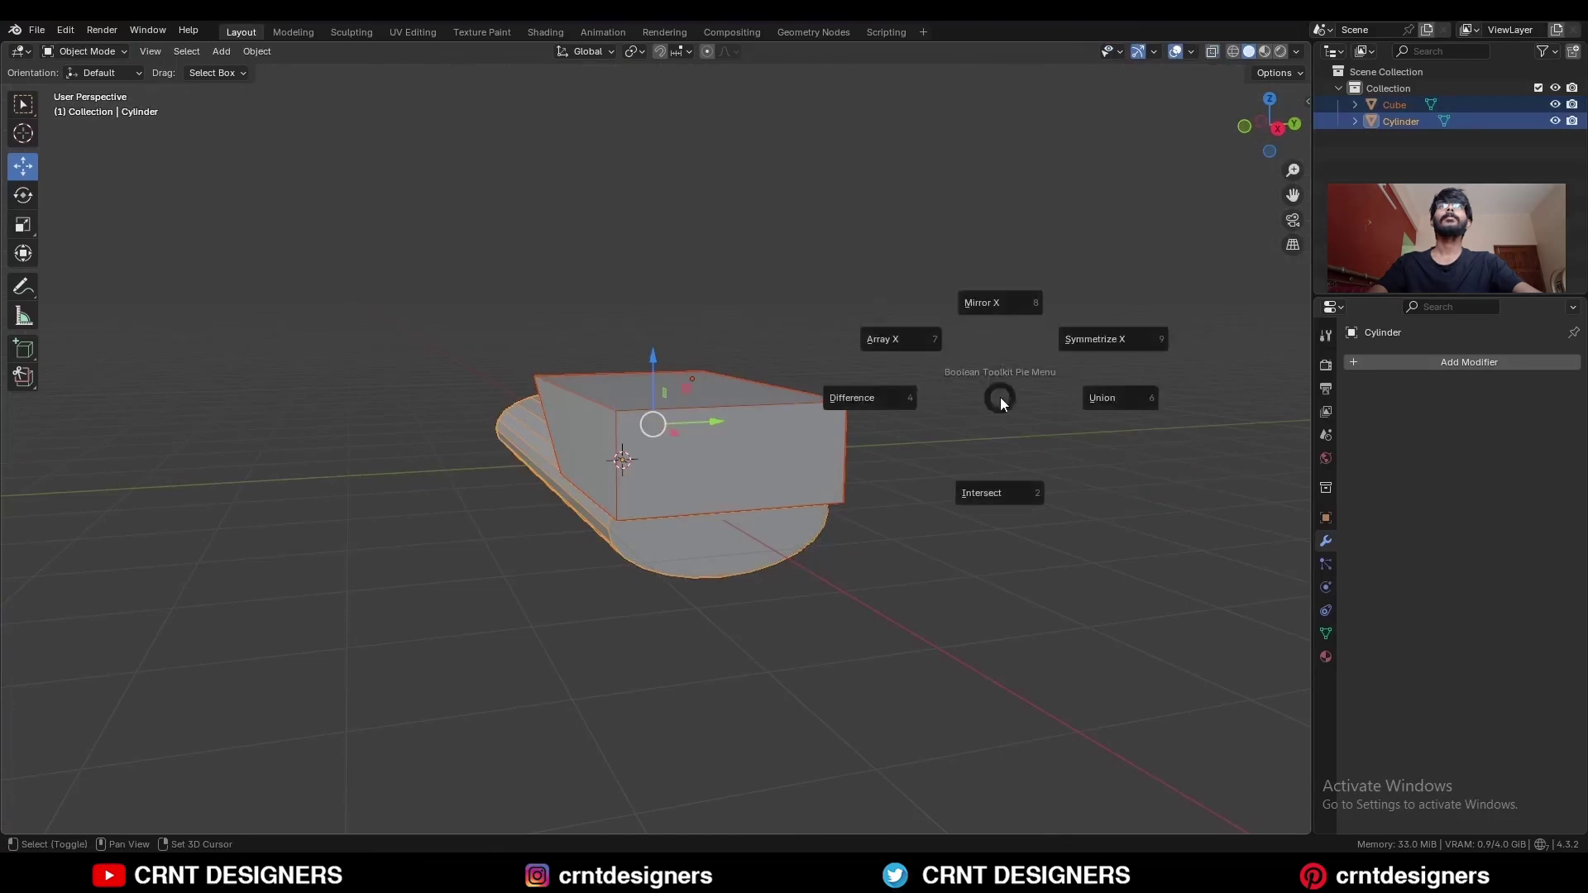
{"action": "left_click", "coordinate": [873, 399]}
Apply the cylinder's Boolean modifier and delete the cutter cube
{"action": "middle_click_drag", "start_coordinate": [831, 435], "coordinate": [707, 543]}
{"action": "left_click", "coordinate": [707, 542]}
{"action": "left_click", "coordinate": [1532, 427]}
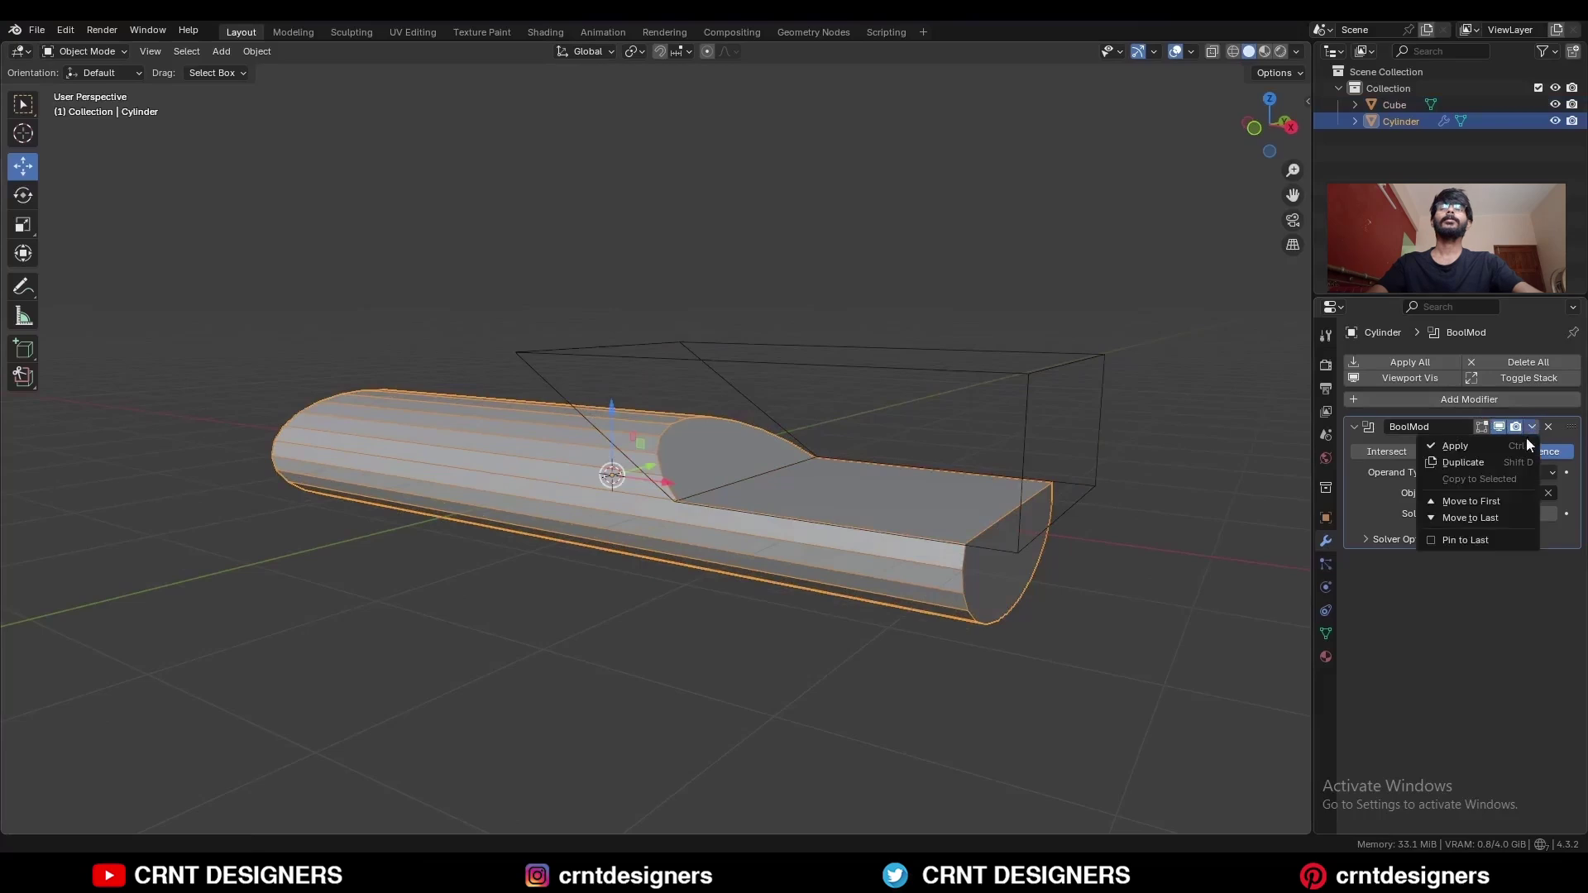
{"action": "left_click", "coordinate": [1521, 449]}
{"action": "left_click", "coordinate": [953, 366]}
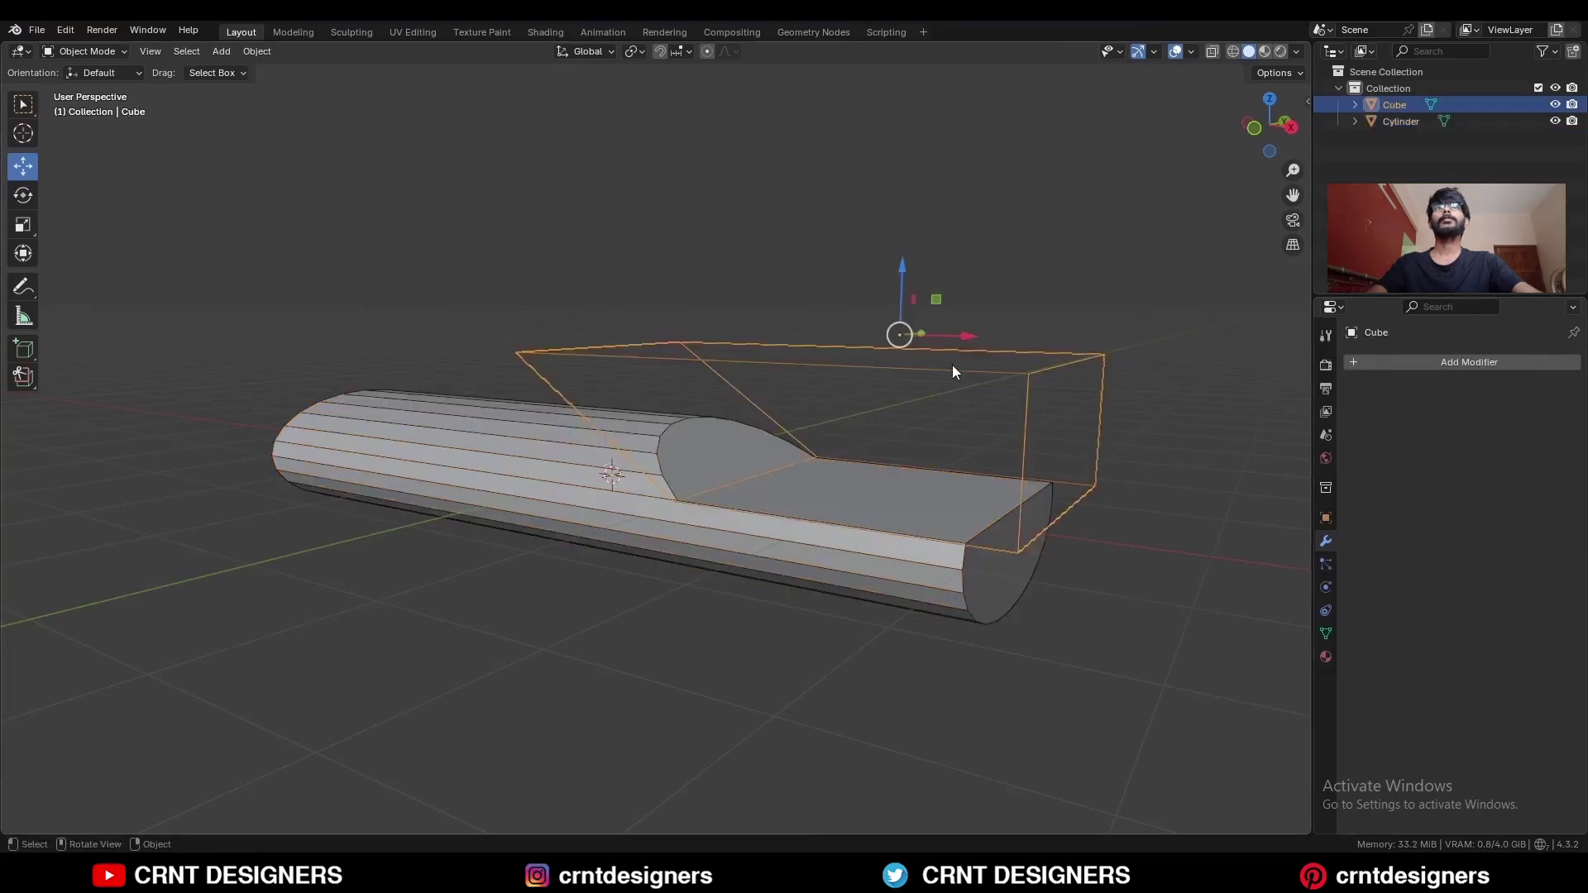
{"action": "key", "text": "x"}
{"action": "left_click", "coordinate": [951, 365]}
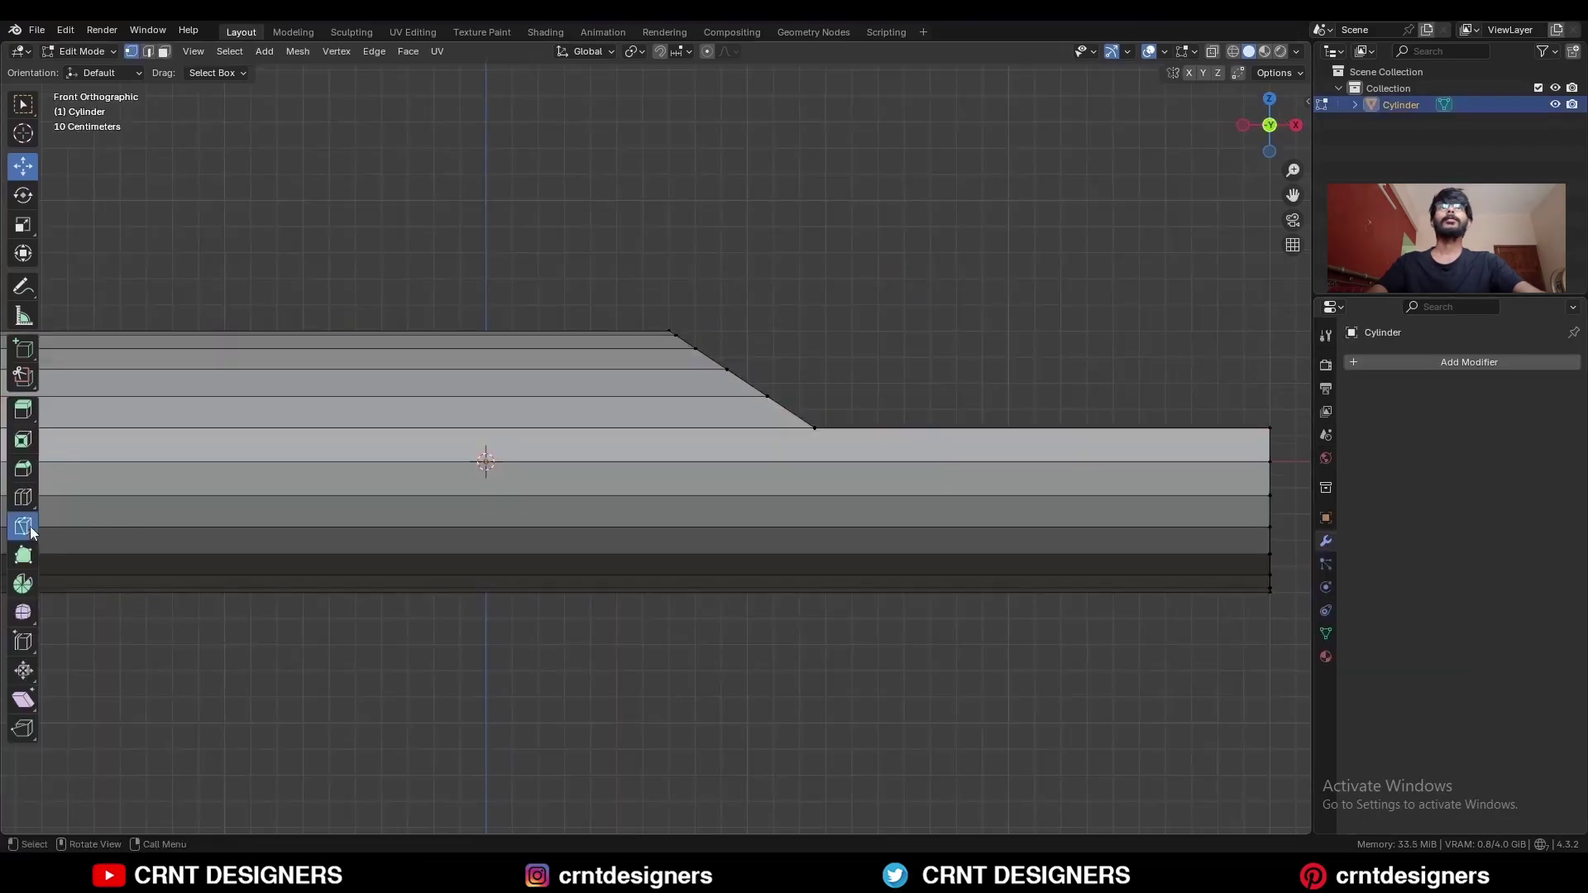
Knife-cut the cylinder's front side straight down along Z from the foot of the slope past the underside
{"action": "left_click", "coordinate": [27, 528]}
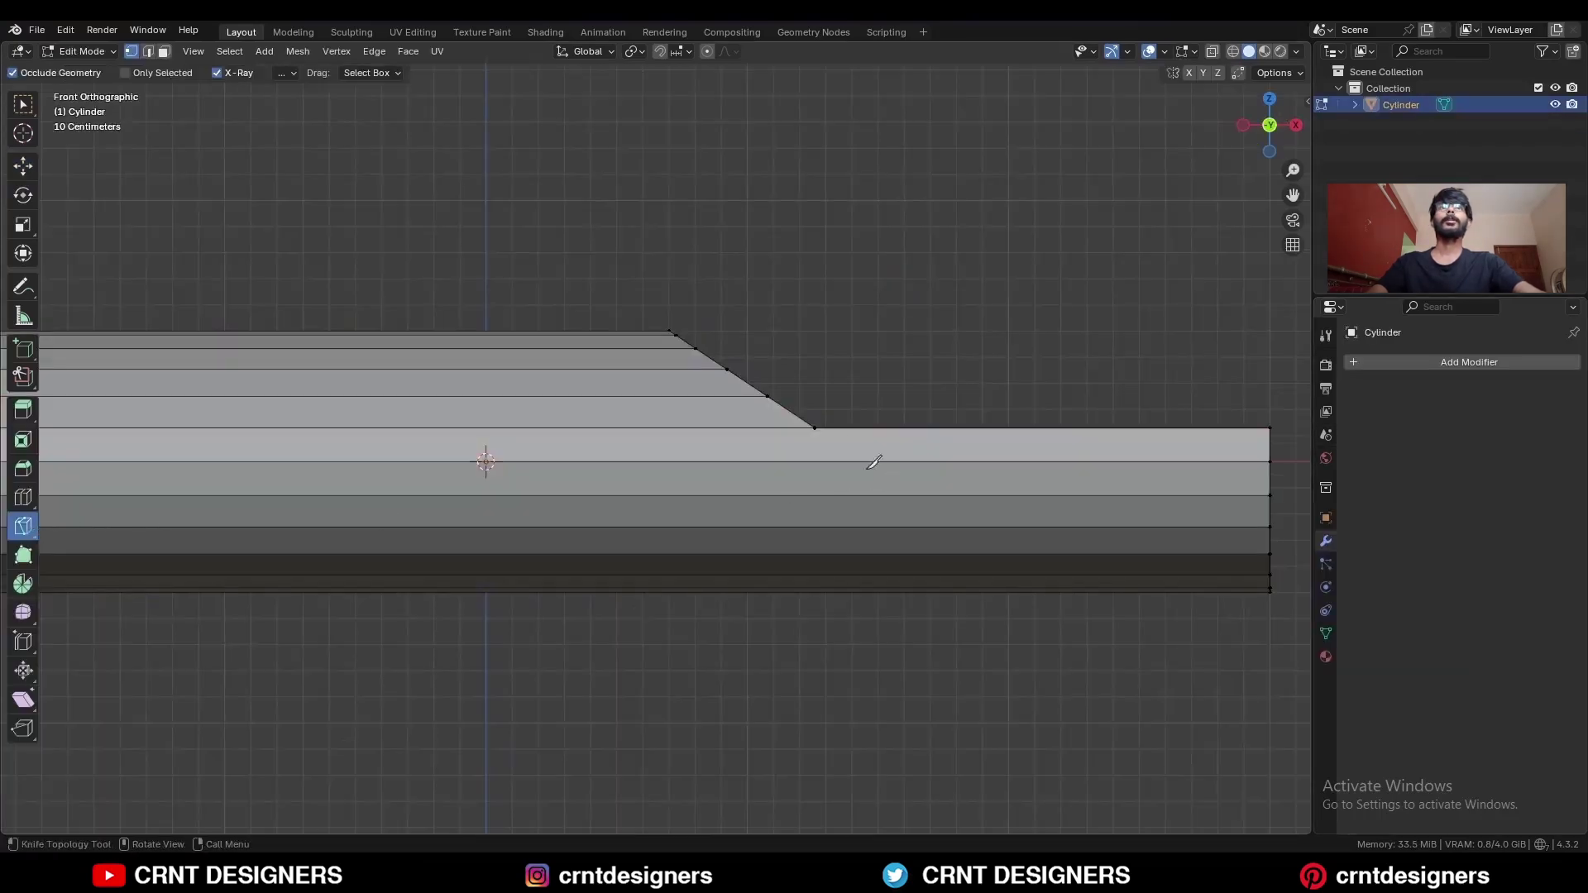
{"action": "left_click", "coordinate": [815, 428]}
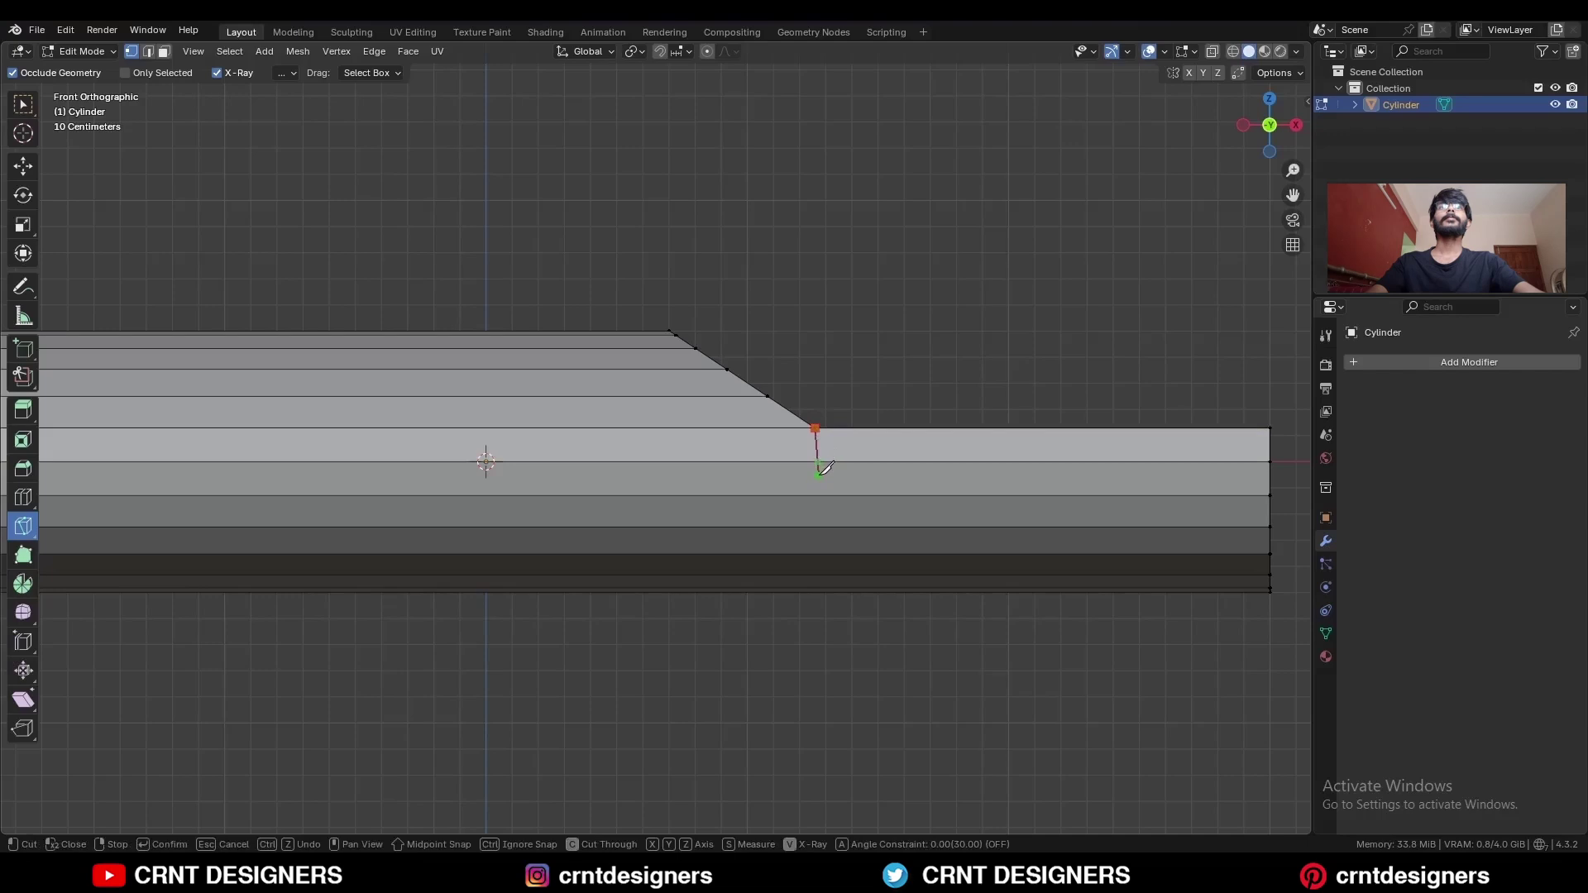
{"action": "key", "text": "z"}
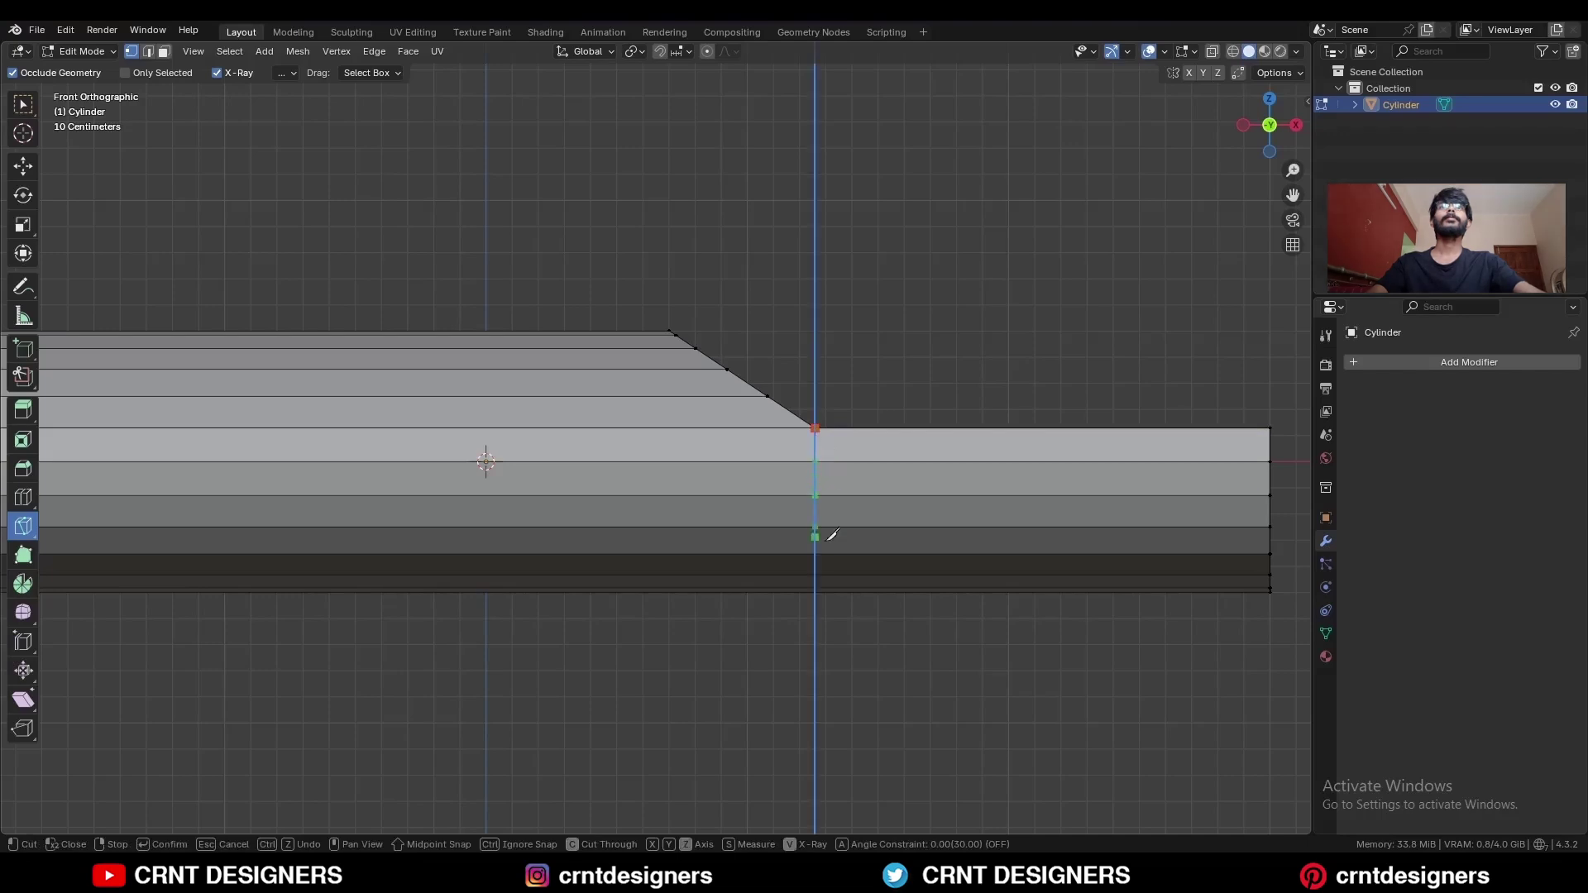
{"action": "left_click", "coordinate": [838, 677]}
{"action": "key", "text": "Return"}
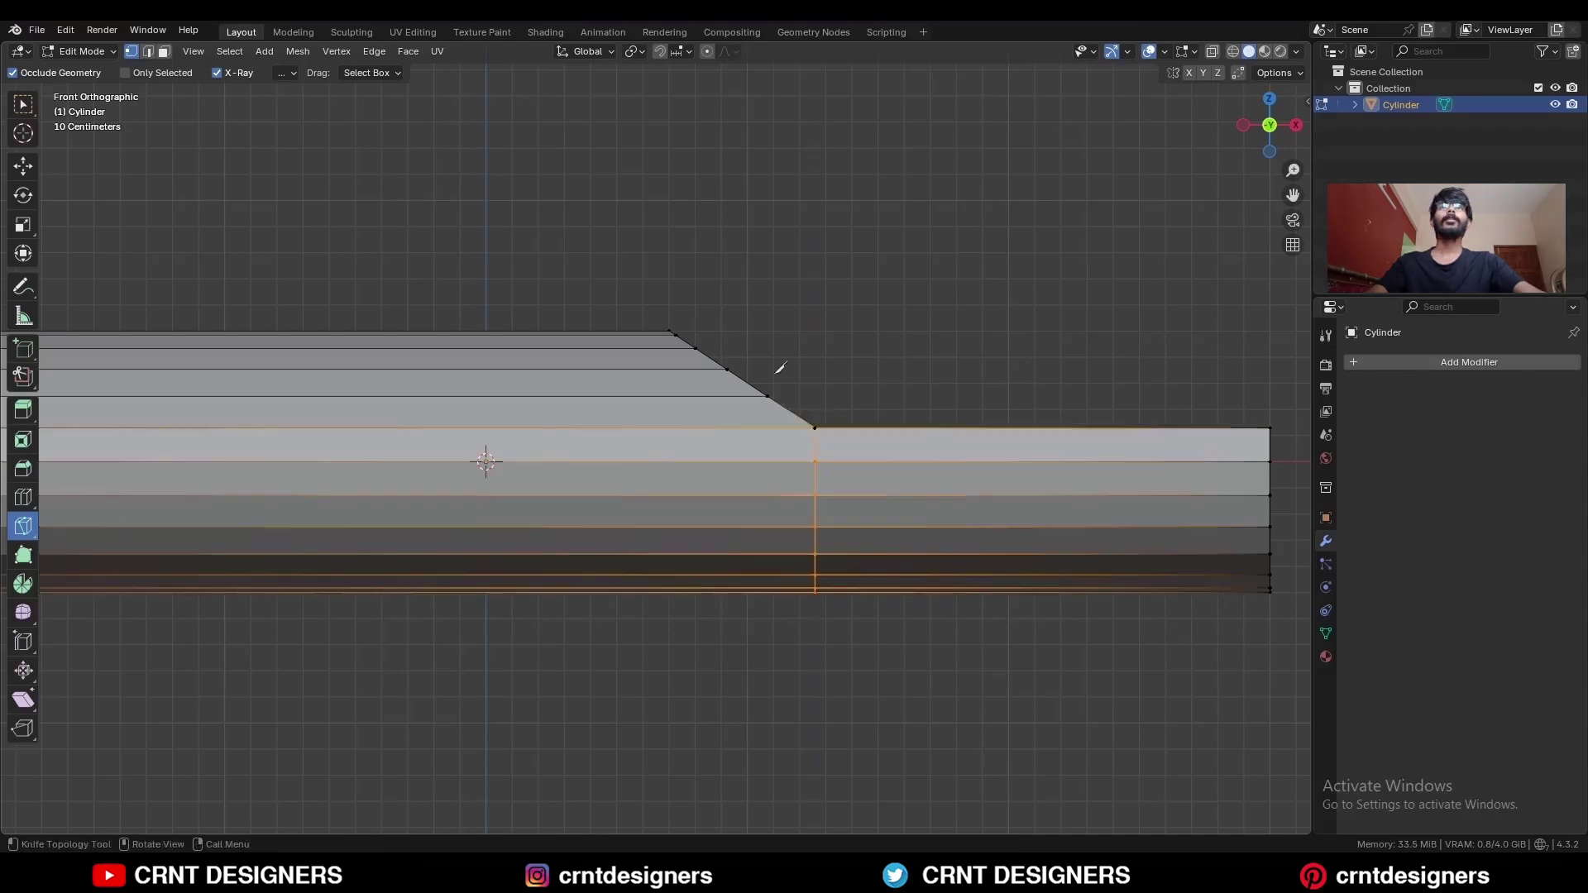
Symmetrize the whole mesh from +X to -X
{"action": "key", "text": "KP_Decimal"}
{"action": "key", "text": "a"}
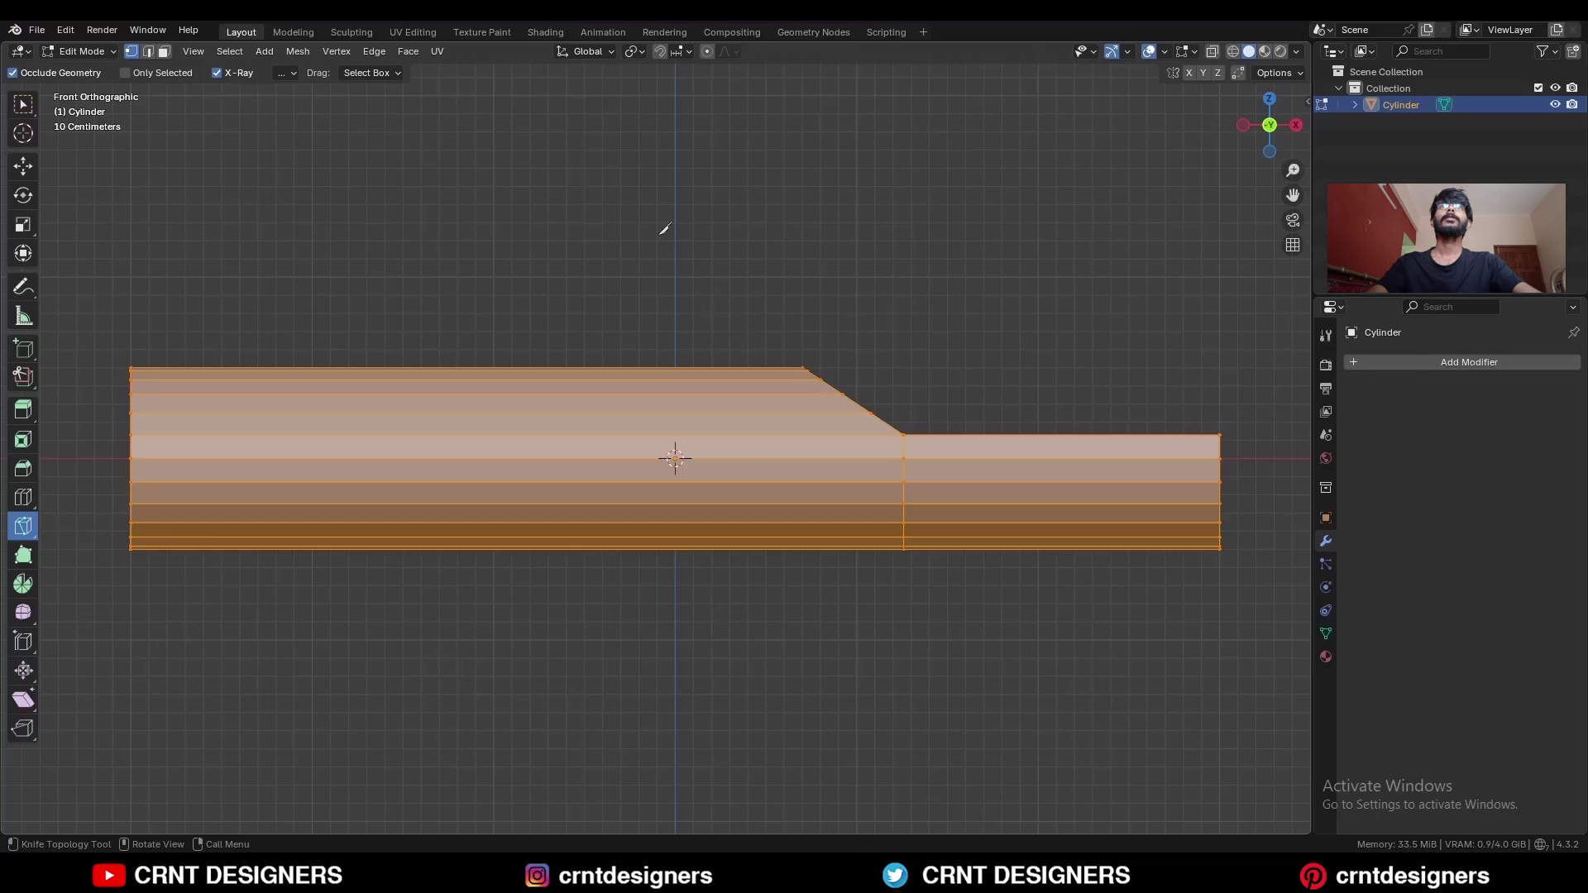
{"action": "left_click", "coordinate": [304, 52]}
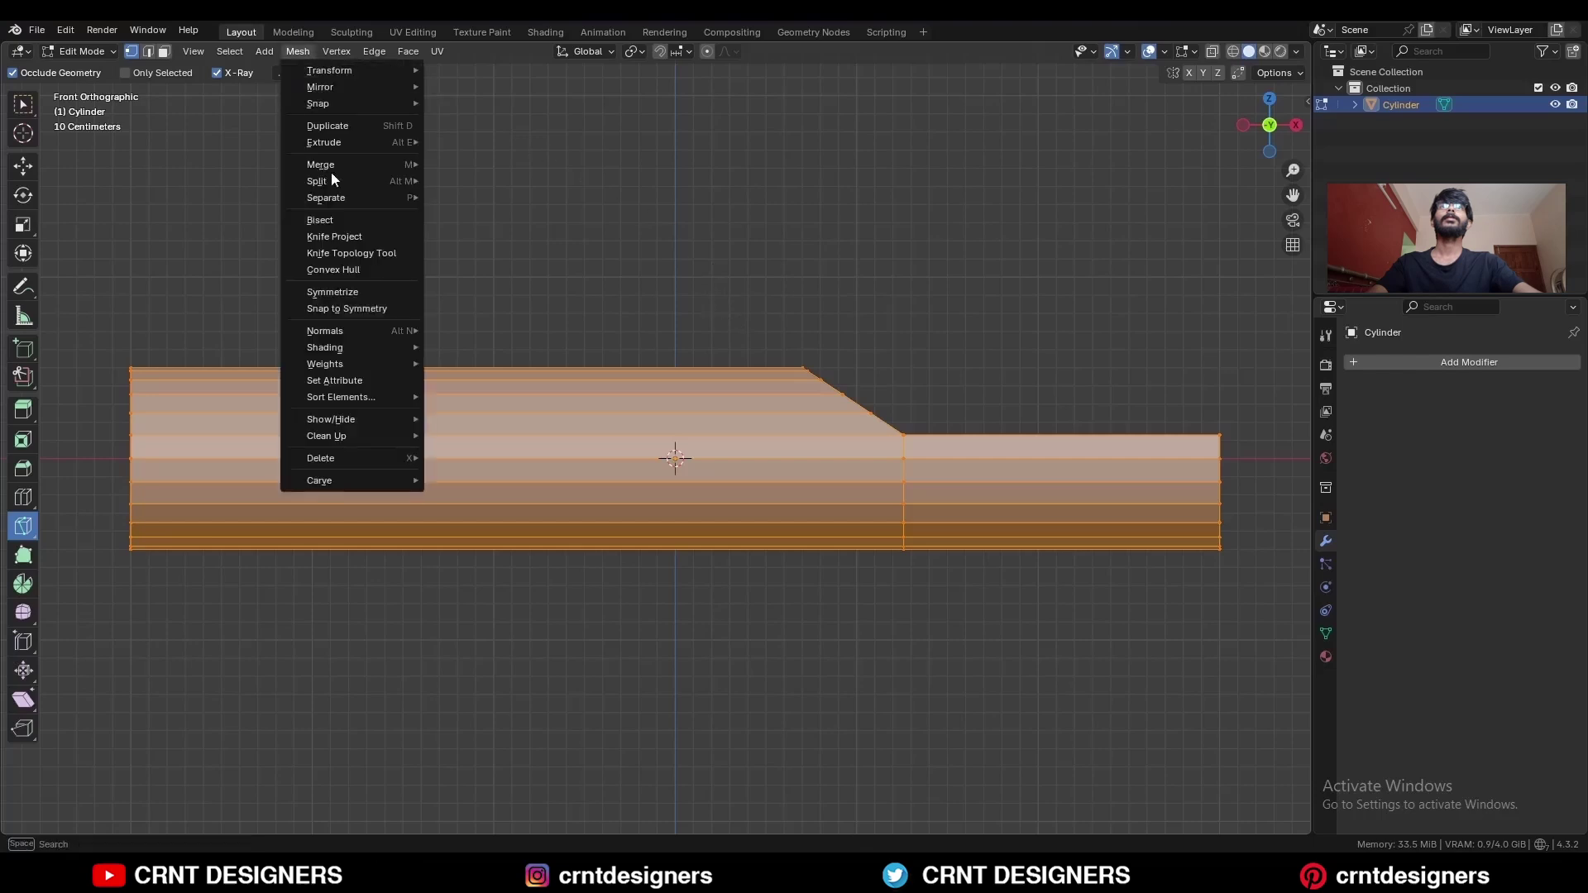
{"action": "left_click", "coordinate": [369, 275]}
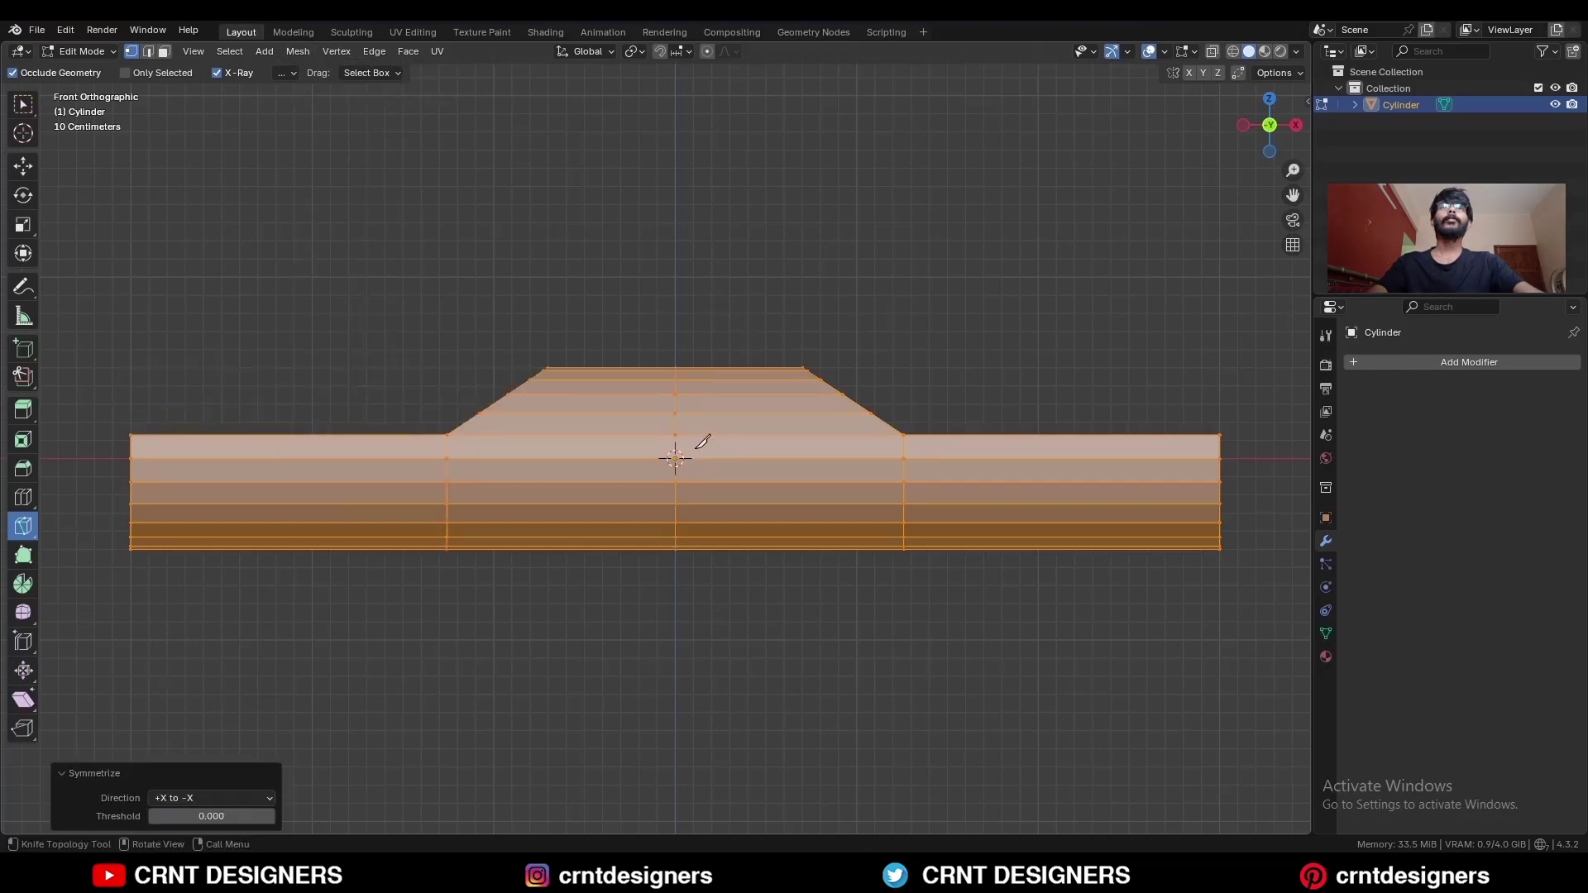
Merge all of the mesh's overlapping vertices by distance
{"action": "key", "text": "w"}
{"action": "left_click", "coordinate": [868, 278]}
{"action": "key", "text": "a"}
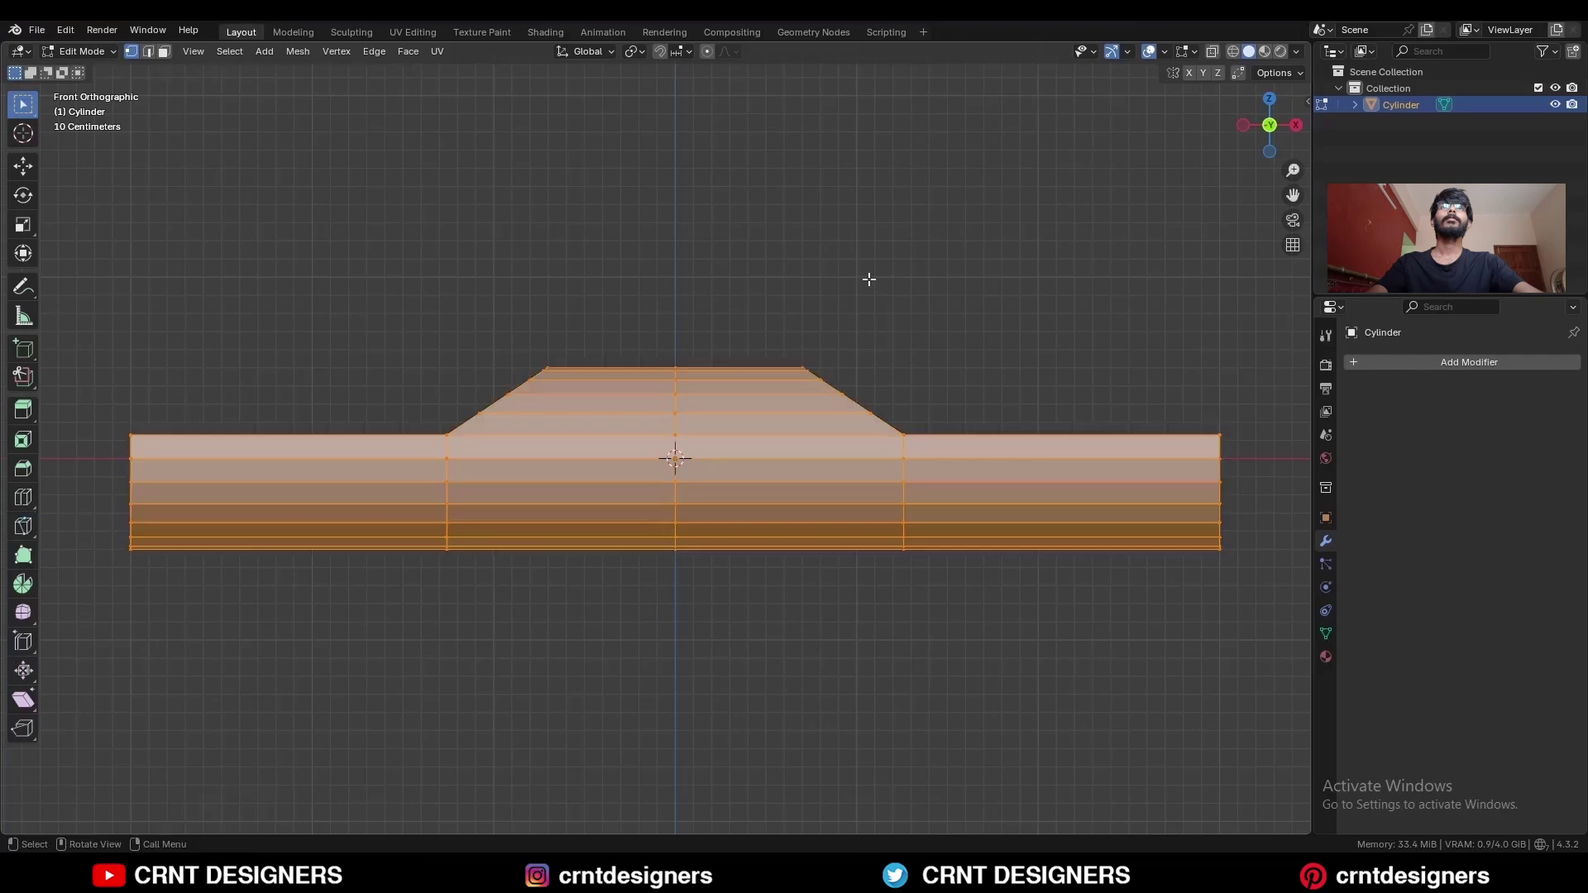
{"action": "key", "text": "m"}
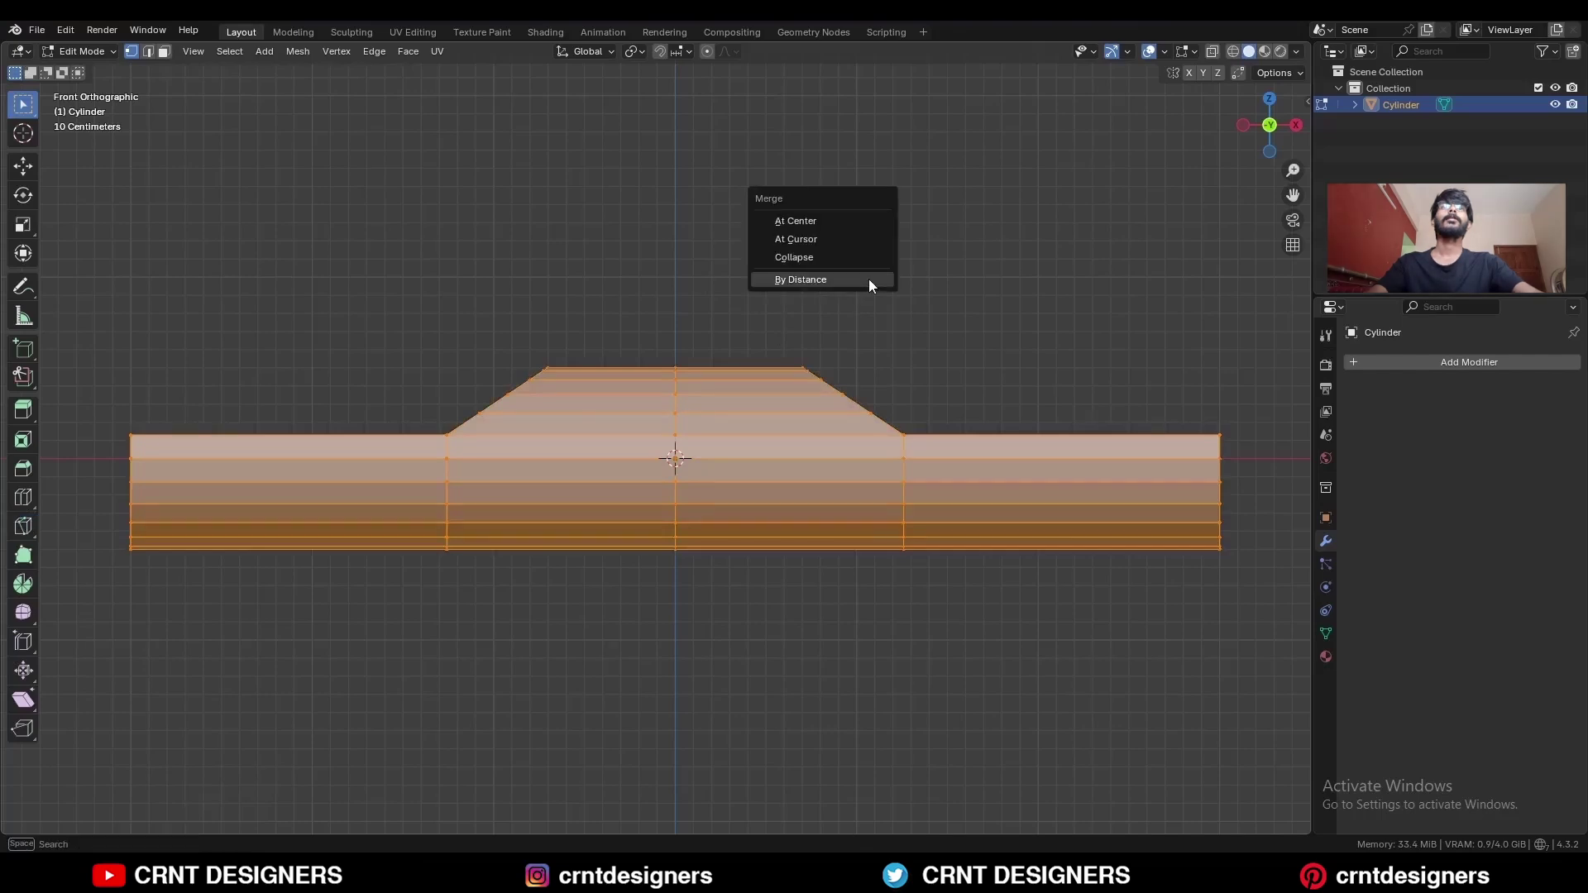
{"action": "left_click", "coordinate": [869, 280]}
{"action": "left_click", "coordinate": [978, 317]}
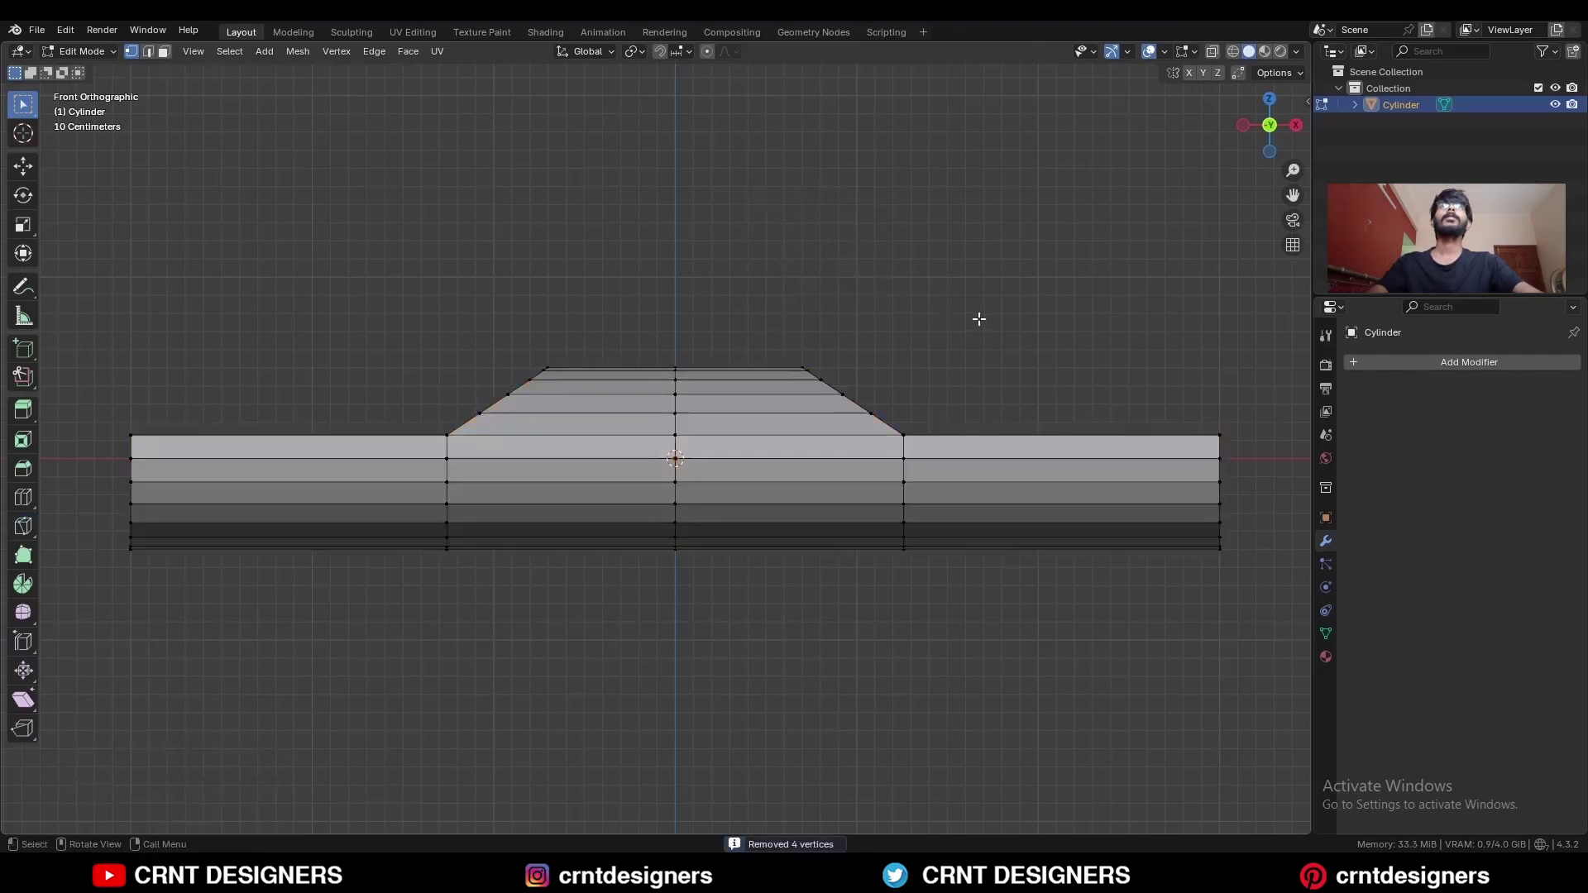
Symmetrize the whole mesh from +Z to -Z
{"action": "key", "text": "a"}
{"action": "middle_click_drag", "start_coordinate": [805, 273], "coordinate": [713, 286], "text": "shift"}
{"action": "left_click", "coordinate": [297, 51]}
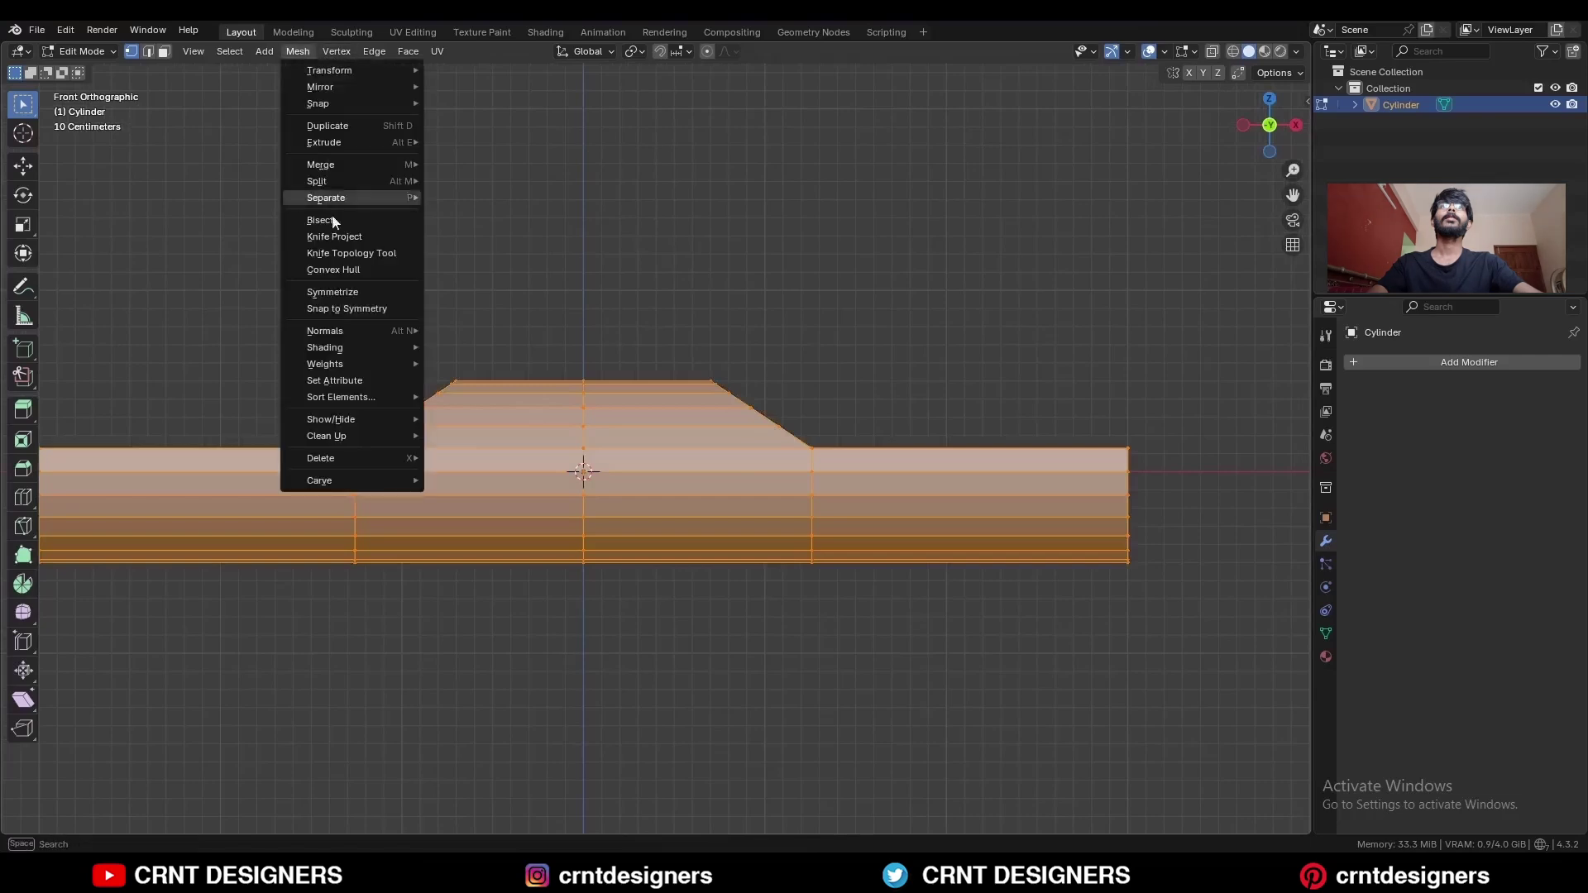
{"action": "left_click", "coordinate": [358, 289]}
{"action": "left_click", "coordinate": [201, 796]}
{"action": "left_click", "coordinate": [198, 778]}
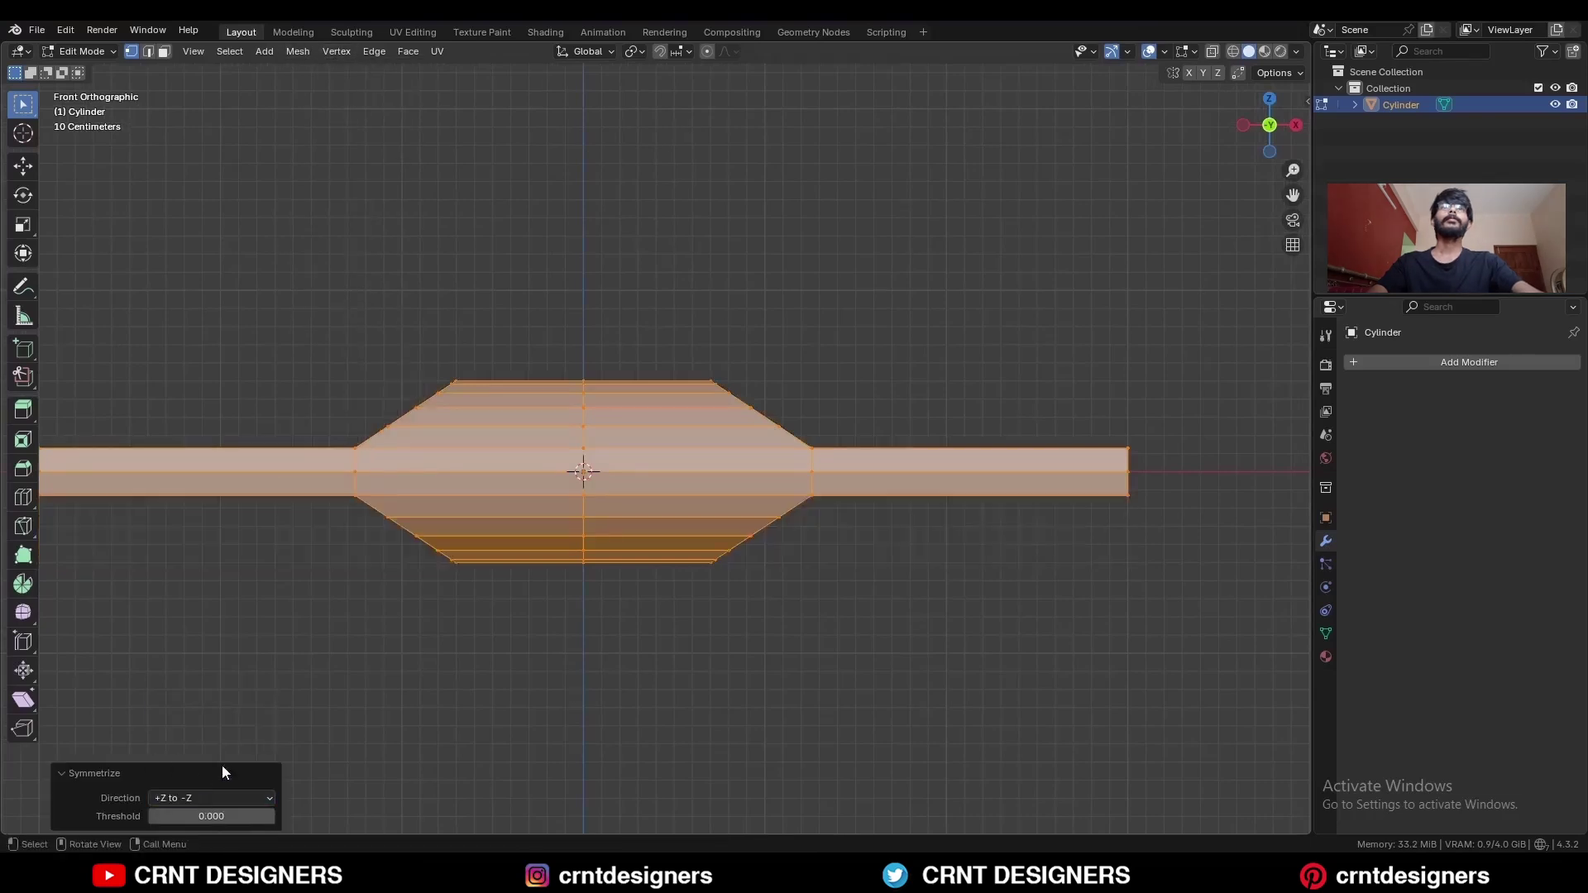
{"action": "left_click", "coordinate": [649, 685]}
Bevel the crosswise edge at the foot of the slope about 0.238 m wide with 2 segments
{"action": "scroll", "coordinate": [673, 667], "scroll_direction": "down", "scroll_amount": 1}
{"action": "middle_click_drag", "start_coordinate": [769, 388], "coordinate": [745, 431]}
{"action": "scroll", "coordinate": [745, 431], "scroll_direction": "up", "scroll_amount": 4}
{"action": "key", "text": "2"}
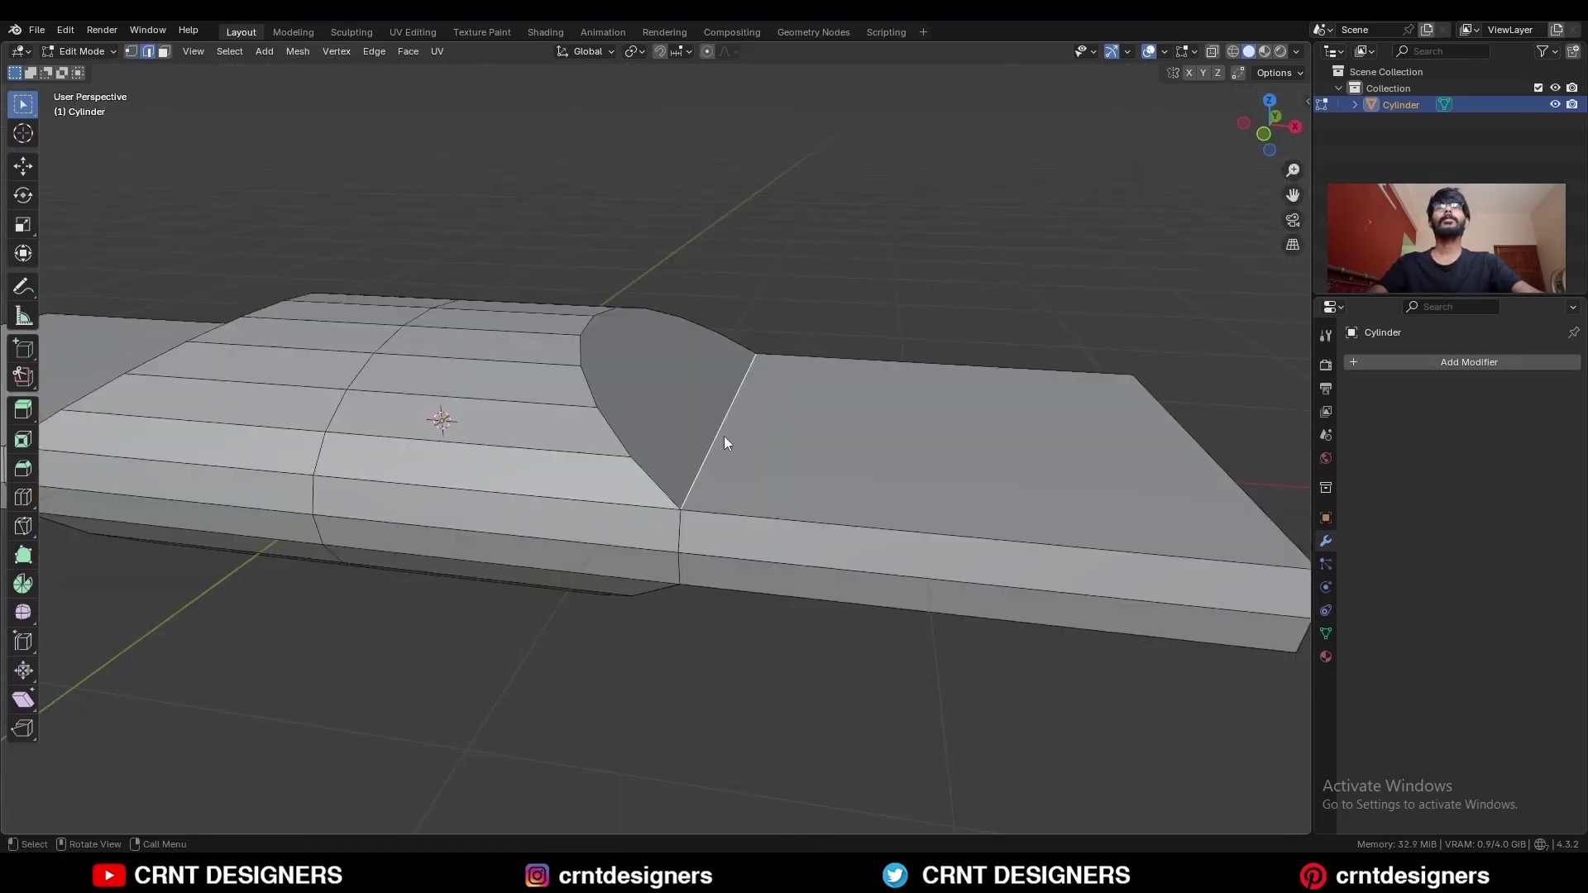
{"action": "key", "text": "ctrl+b"}
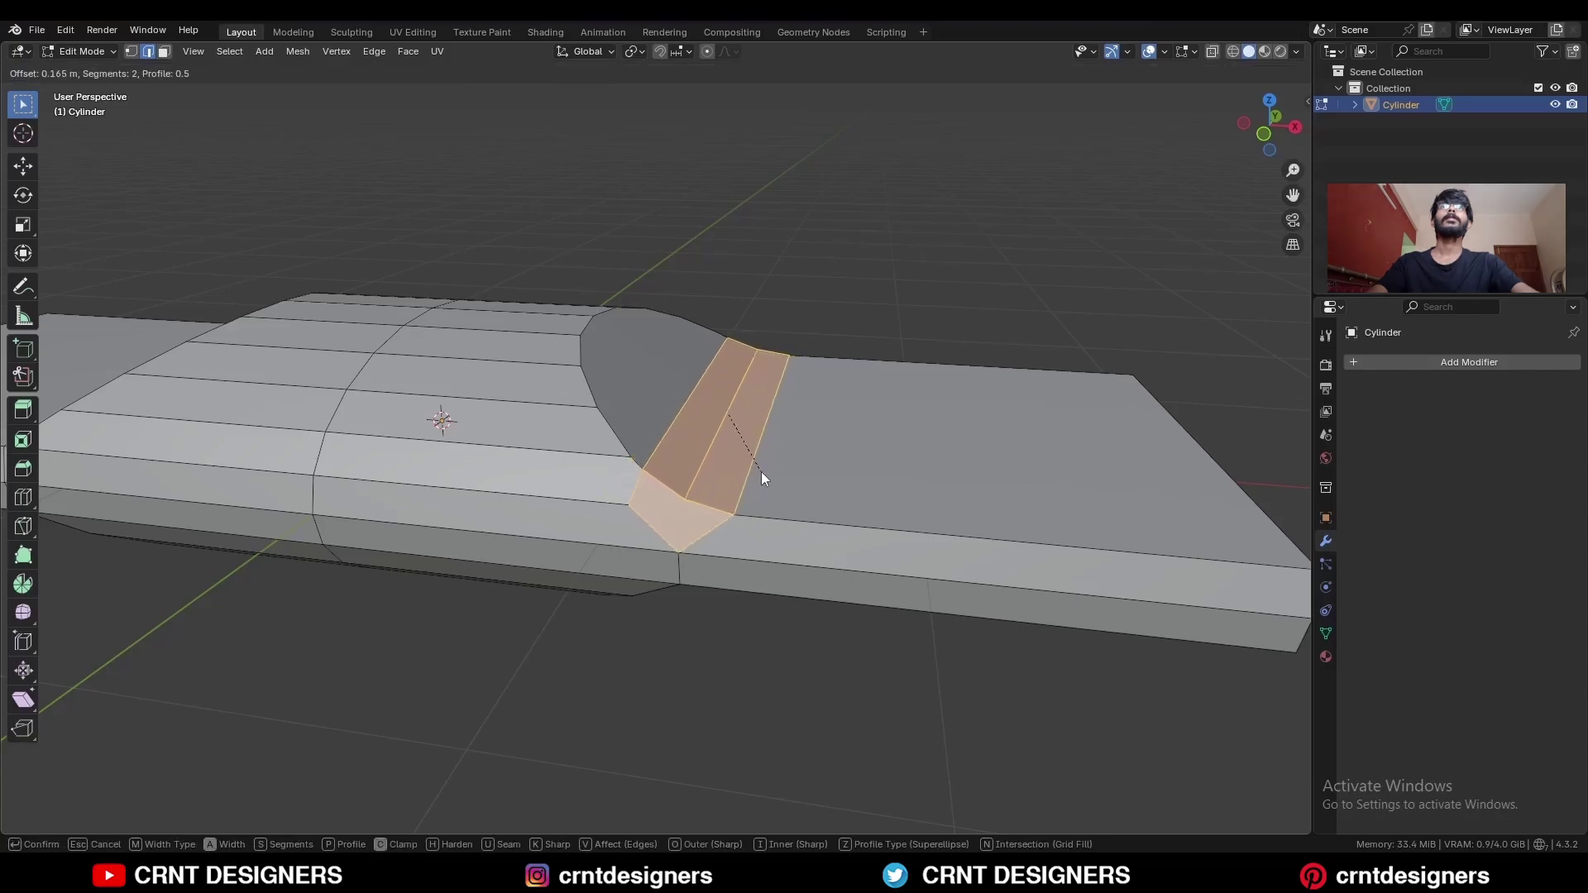
{"action": "left_click", "coordinate": [779, 484]}
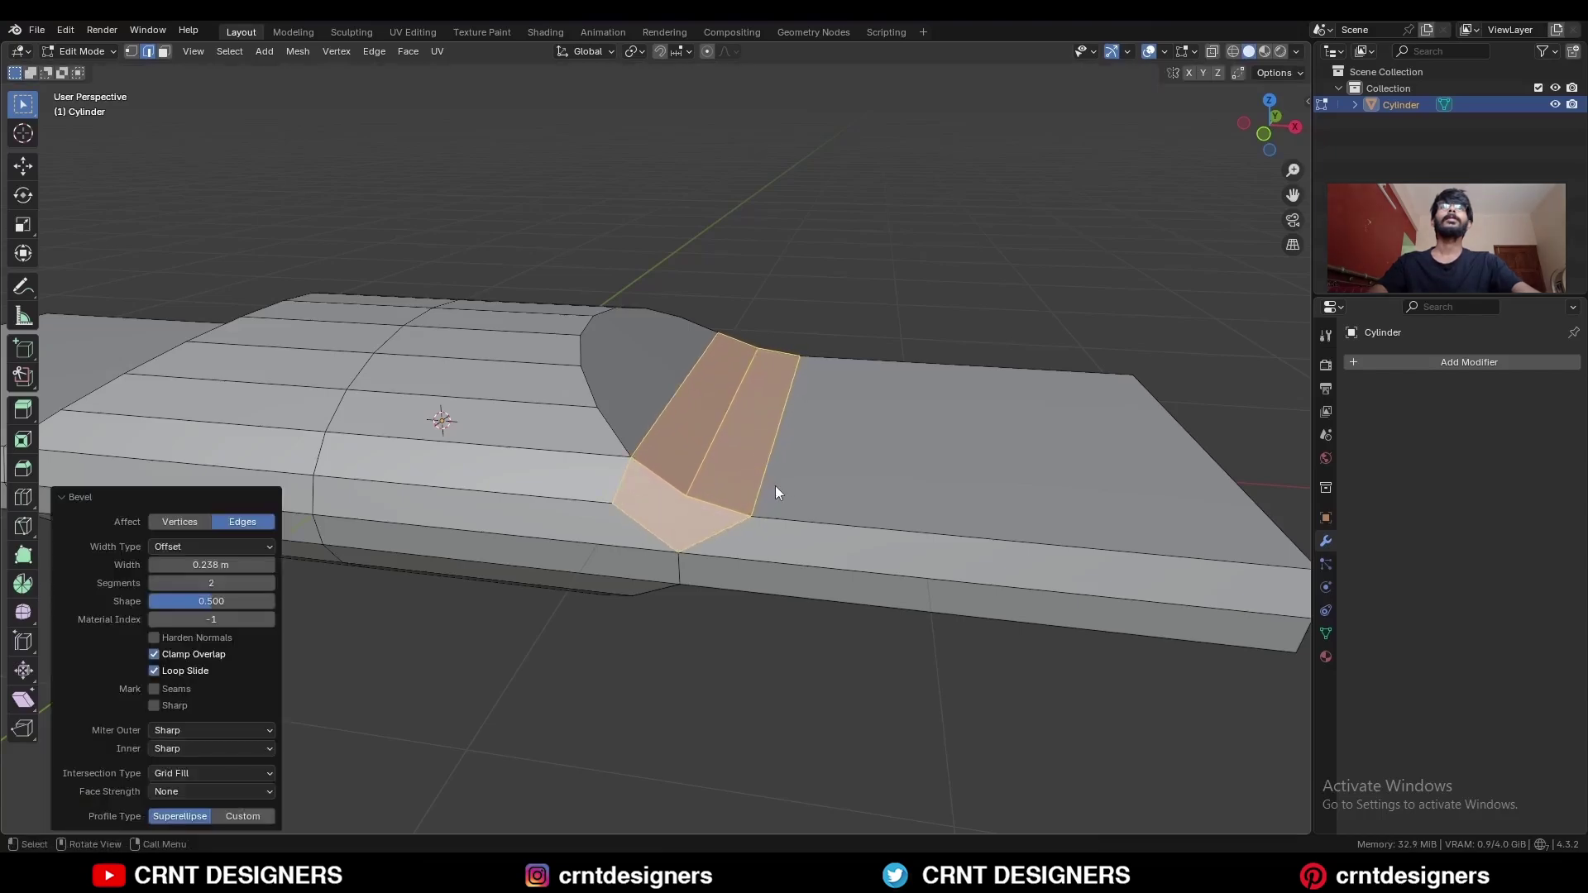
{"action": "key", "text": "alt+a"}
Bevel the two short upright edges at the front corner of the flat +X end
{"action": "middle_click_drag", "start_coordinate": [776, 485], "coordinate": [731, 558]}
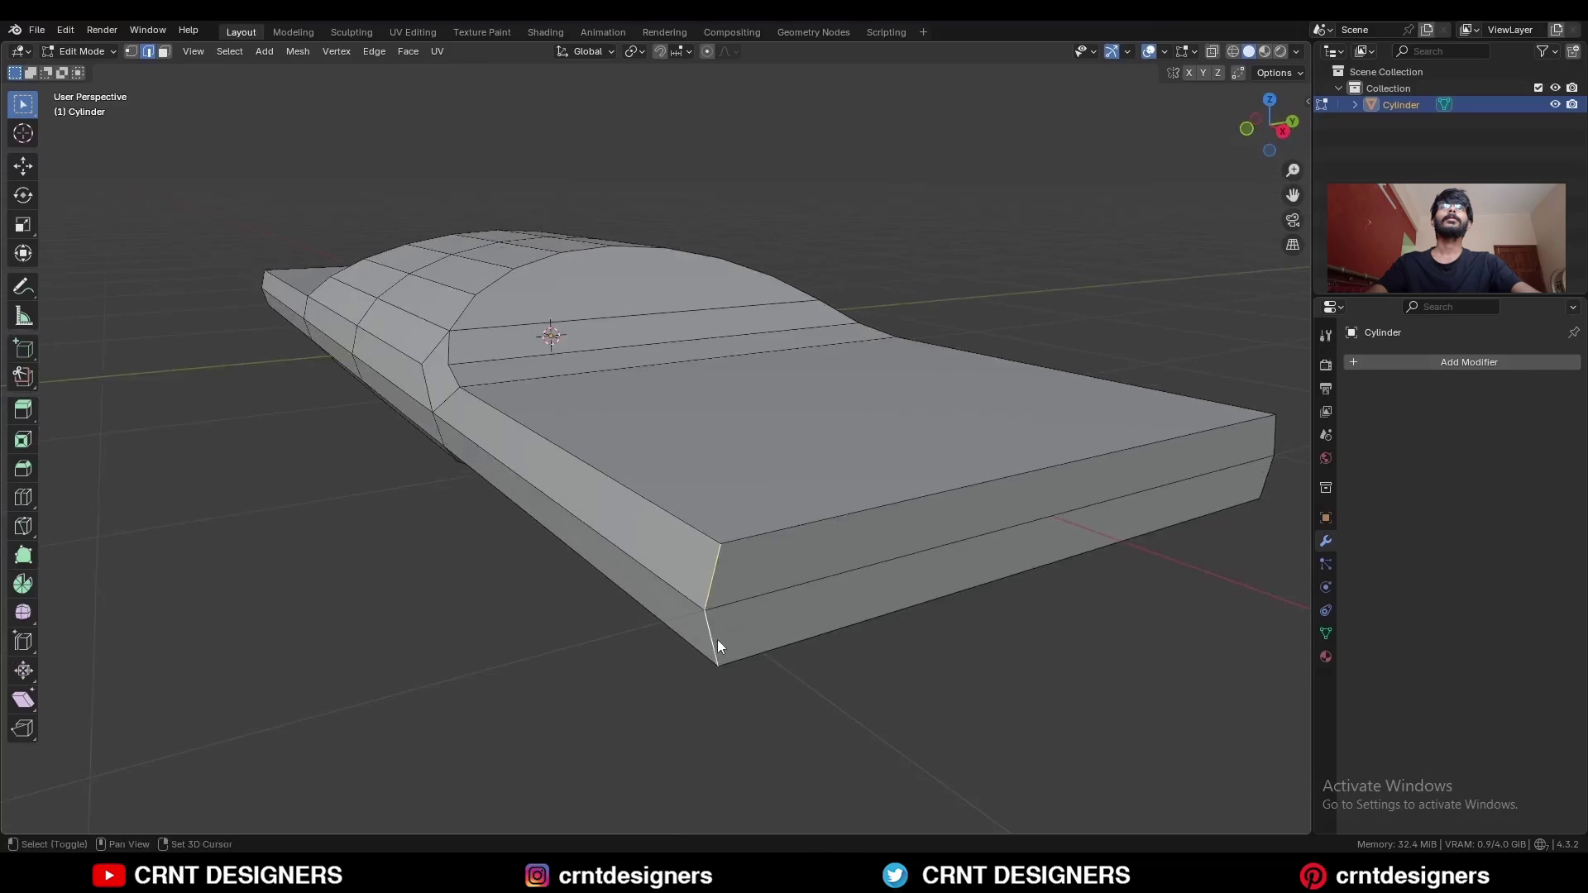
{"action": "key", "text": "ctrl+b"}
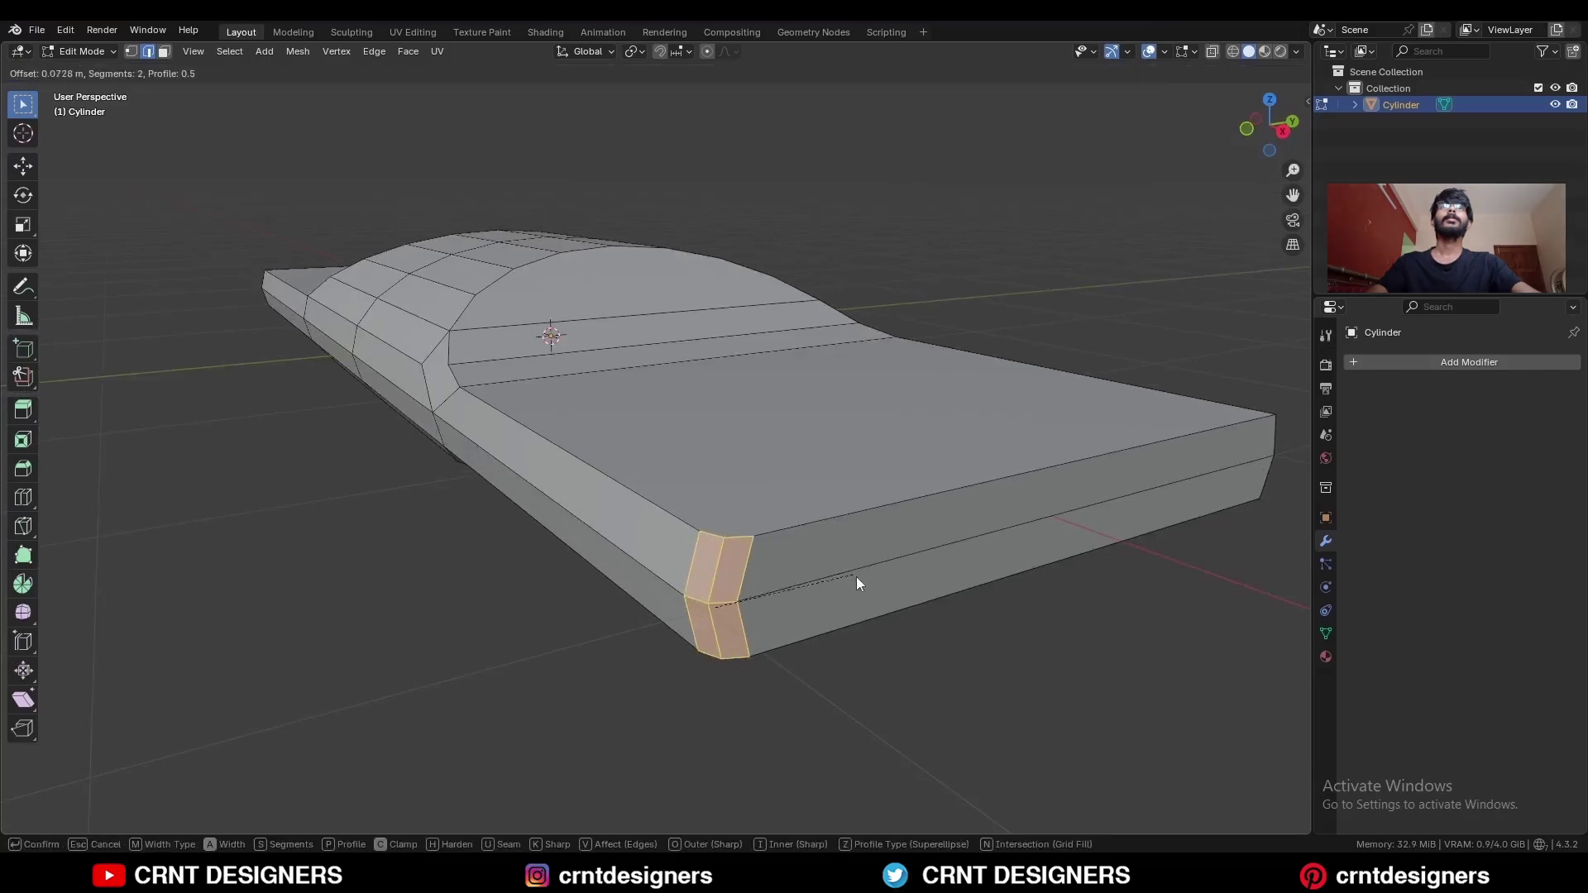
{"action": "left_click", "coordinate": [964, 622]}
{"action": "middle_click_drag", "start_coordinate": [965, 622], "coordinate": [312, 564]}
Set the corner bevel to 4 segments and a width of 0.5 m
{"action": "left_click", "coordinate": [268, 584]}
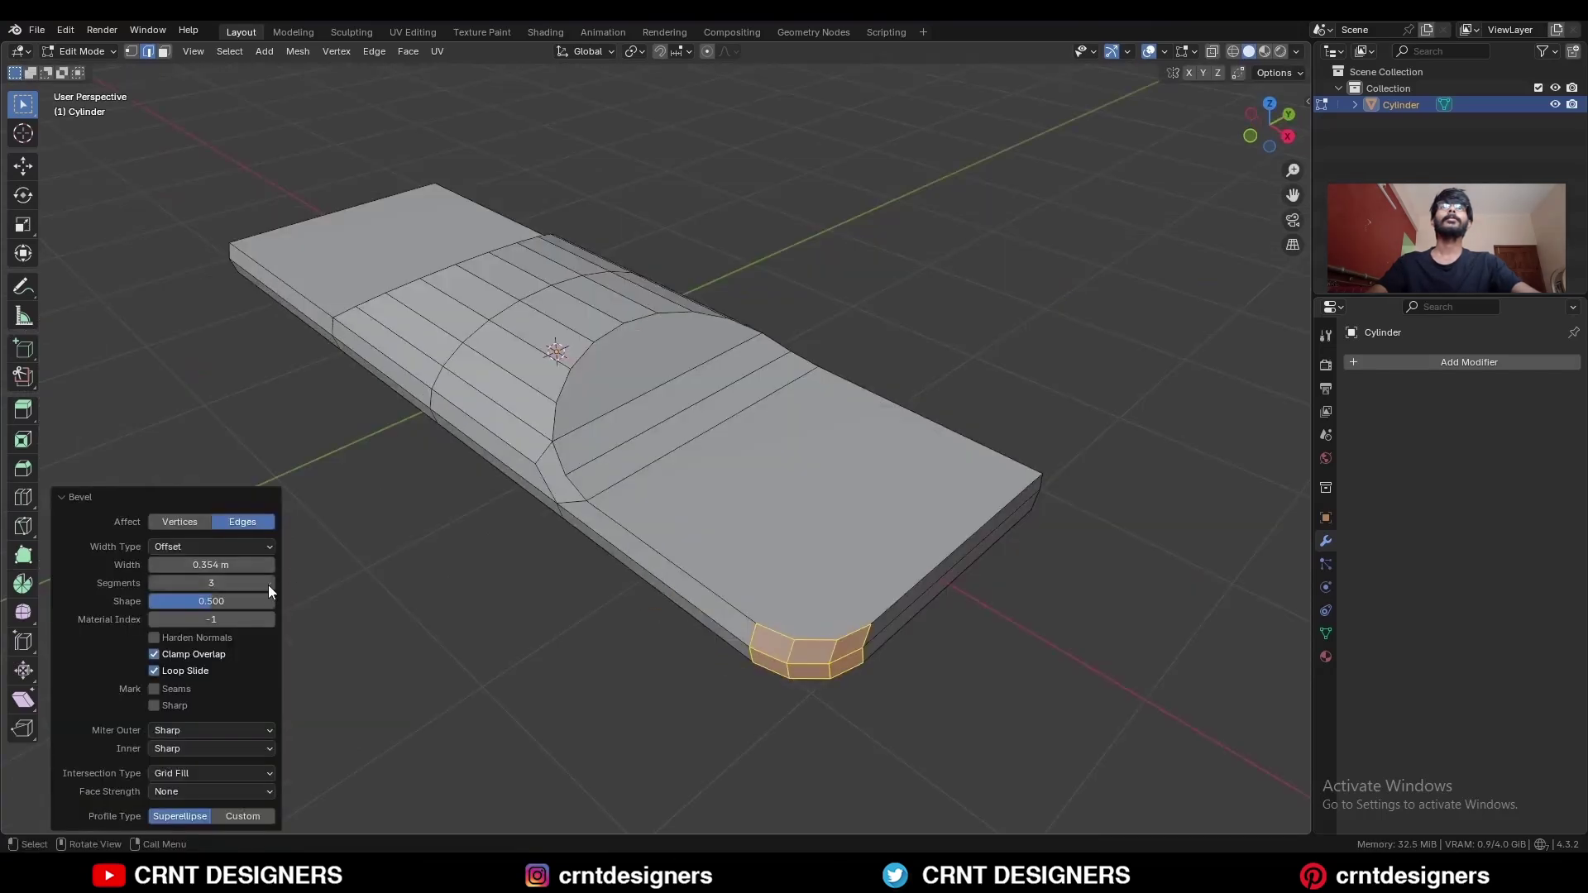
{"action": "left_click", "coordinate": [269, 585]}
{"action": "left_click", "coordinate": [221, 570]}
{"action": "left_click_drag", "start_coordinate": [213, 567], "coordinate": [168, 549]}
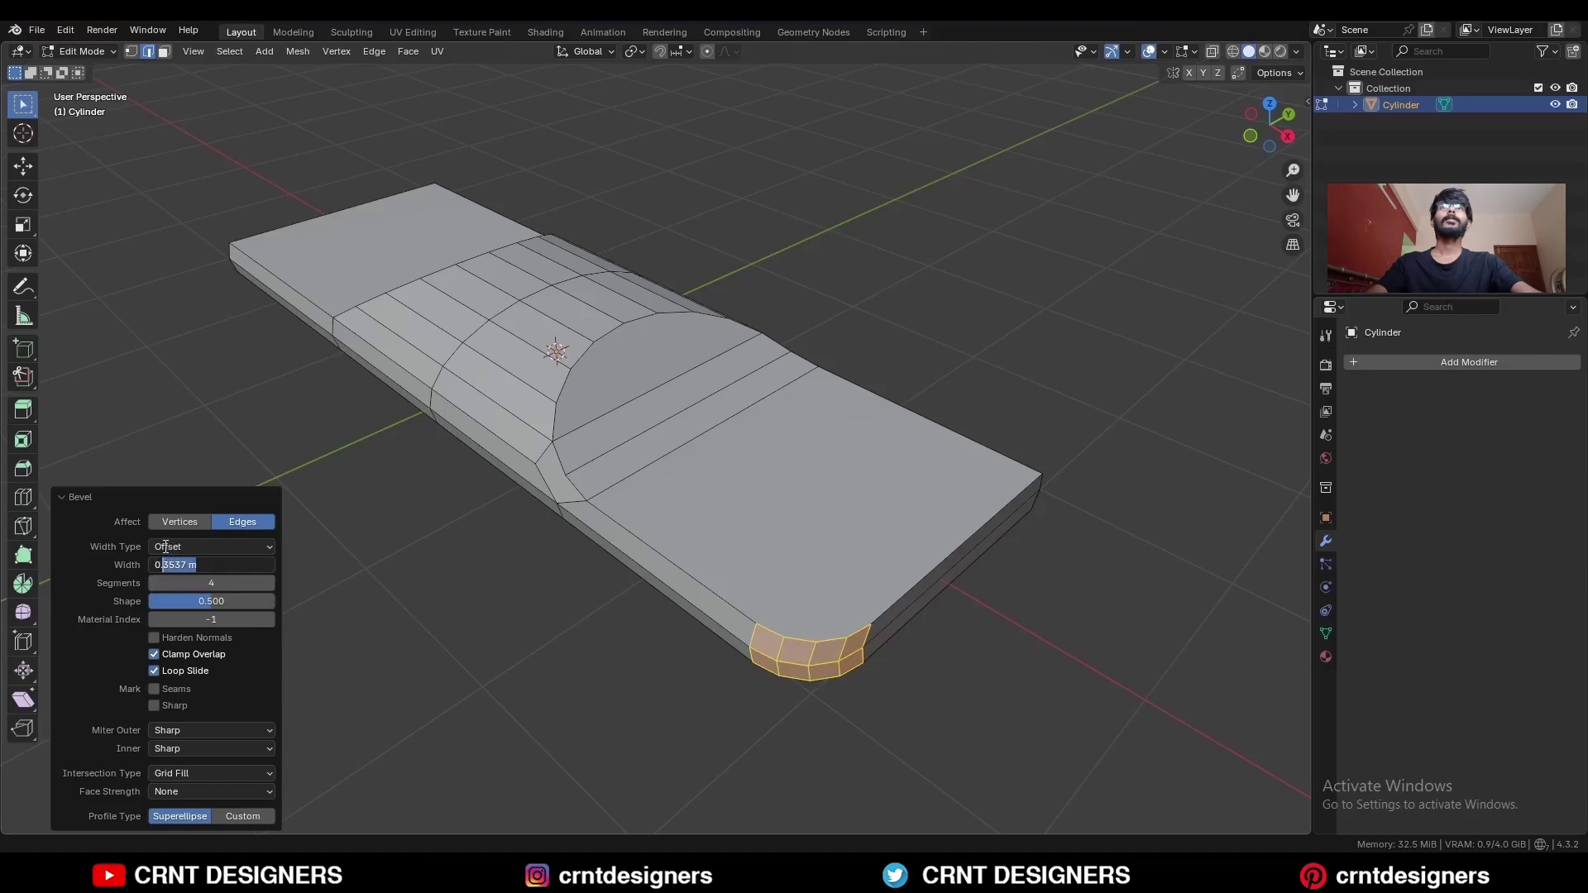
{"action": "type", "text": "5"}
{"action": "key", "text": "Return"}
{"action": "left_click", "coordinate": [833, 333]}
Symmetrize the whole mesh from -Y to +Y
{"action": "middle_click_drag", "start_coordinate": [833, 334], "coordinate": [865, 334]}
{"action": "key", "text": "a"}
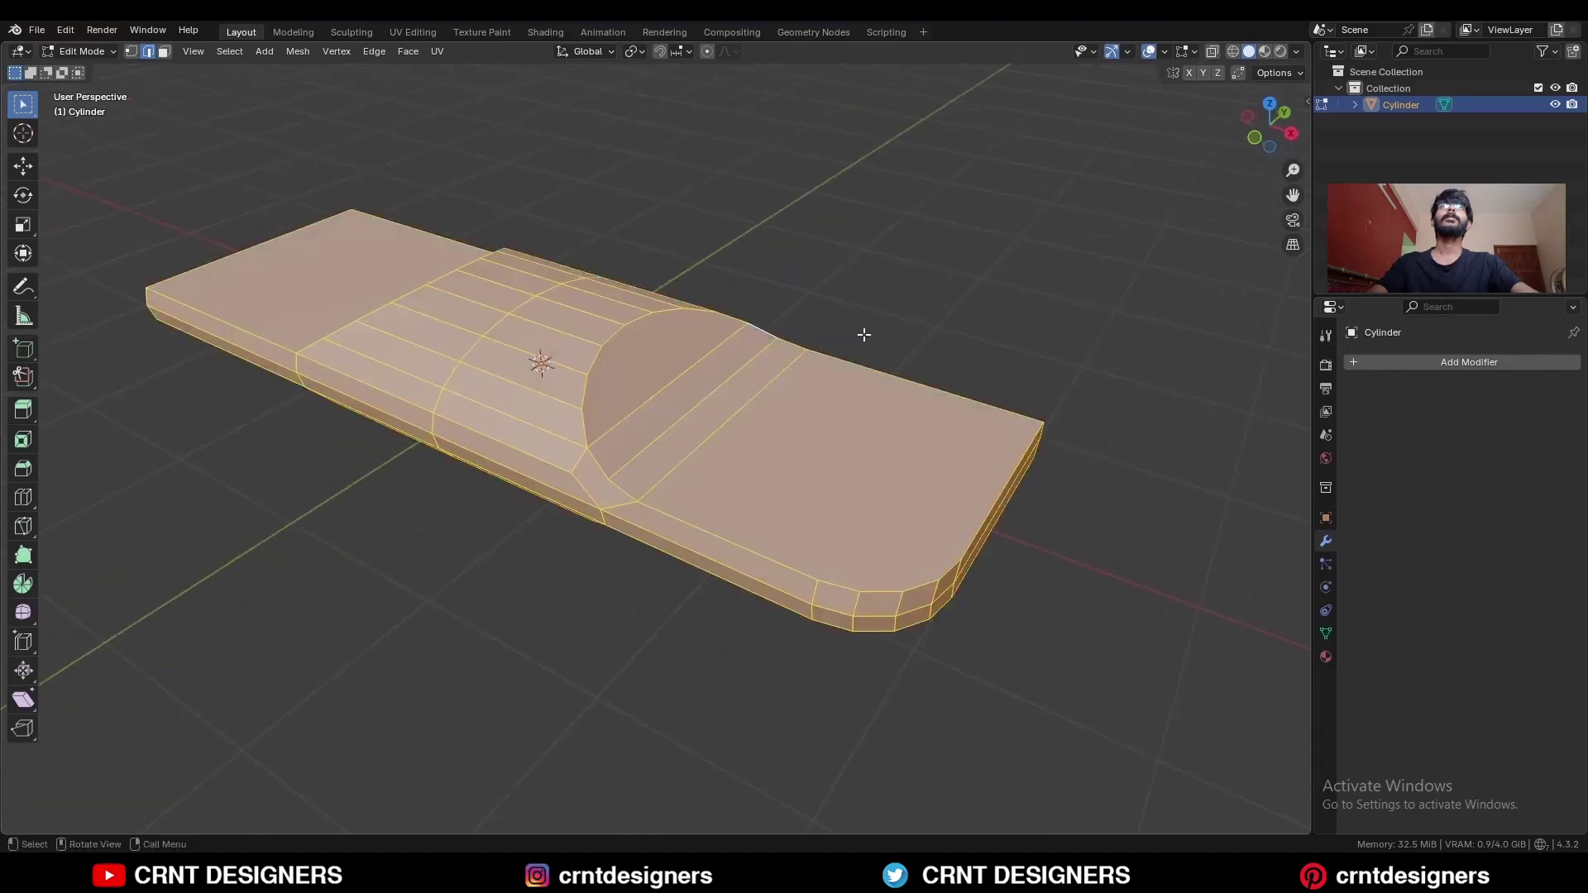
{"action": "left_click", "coordinate": [299, 52]}
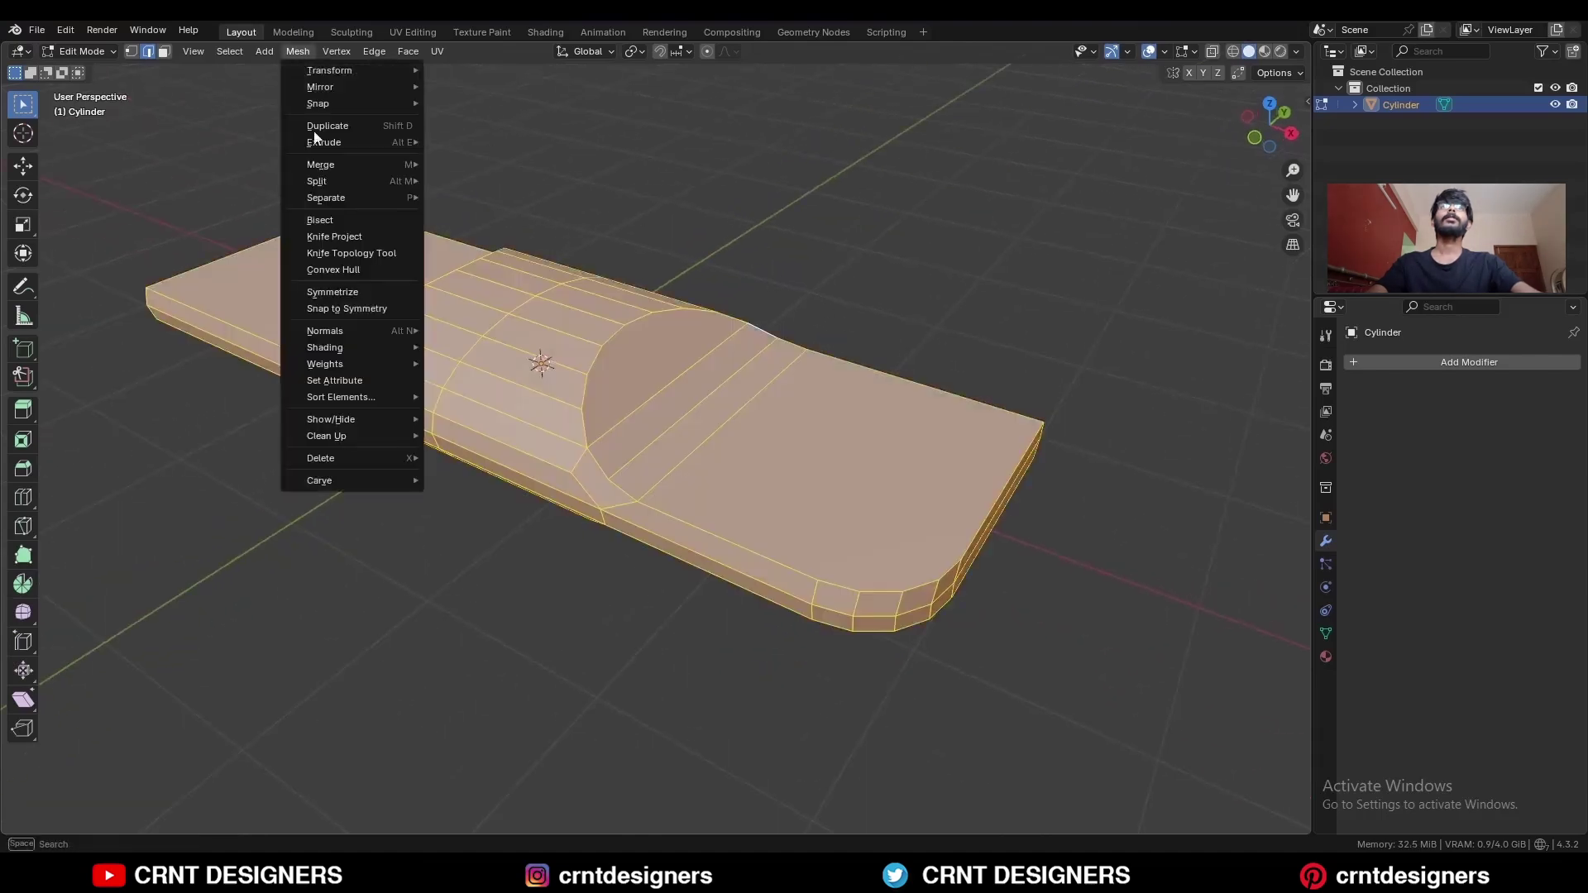
{"action": "left_click", "coordinate": [359, 293]}
{"action": "left_click", "coordinate": [211, 798]}
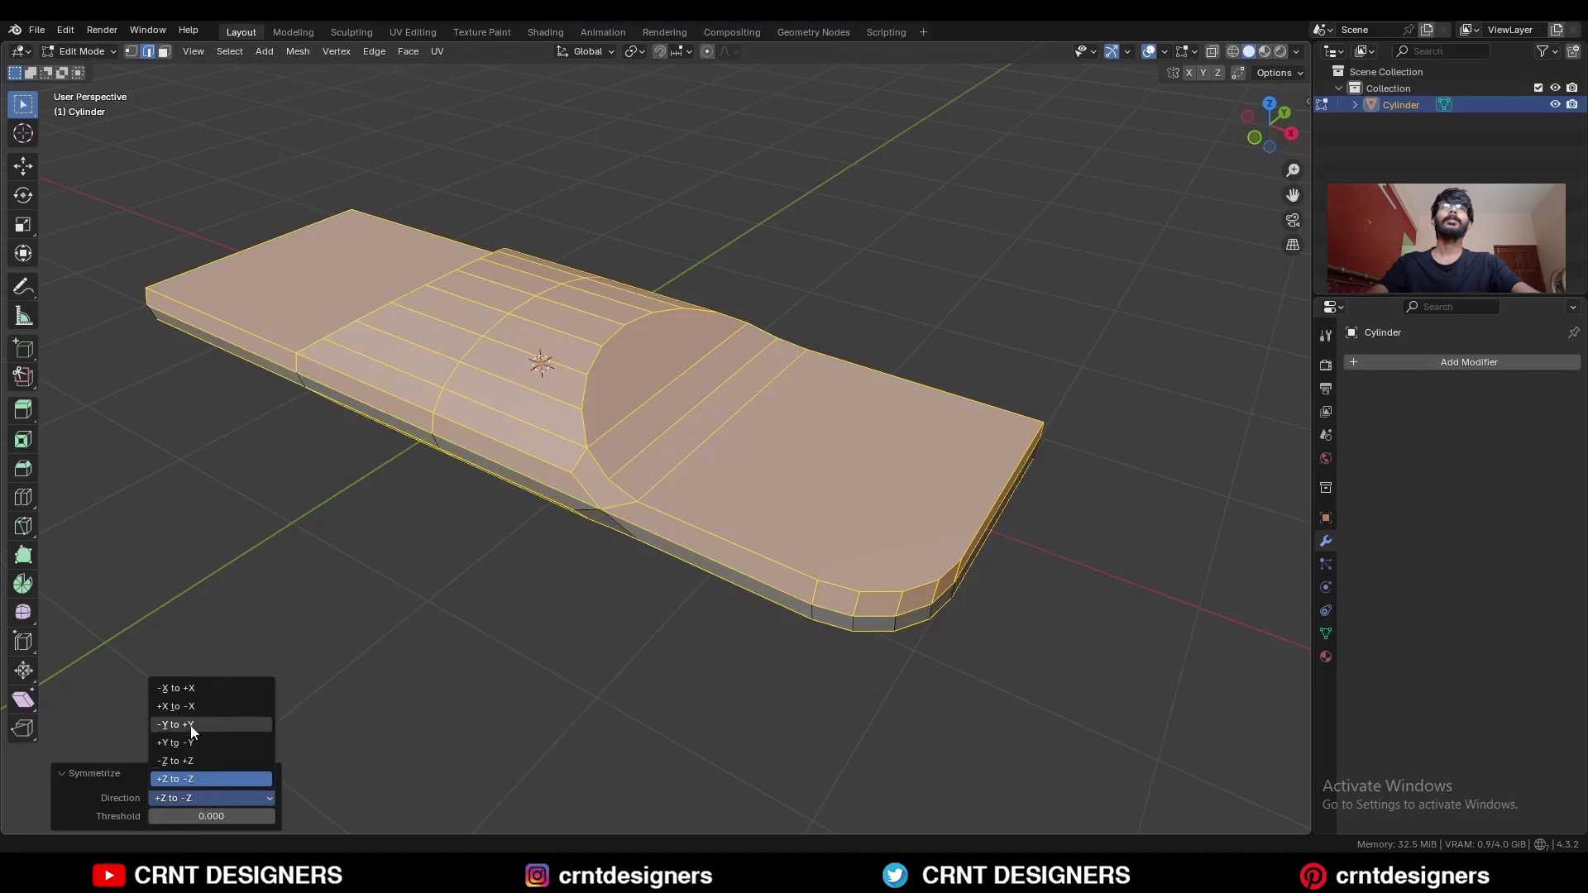
{"action": "left_click", "coordinate": [192, 727]}
{"action": "left_click", "coordinate": [395, 622]}
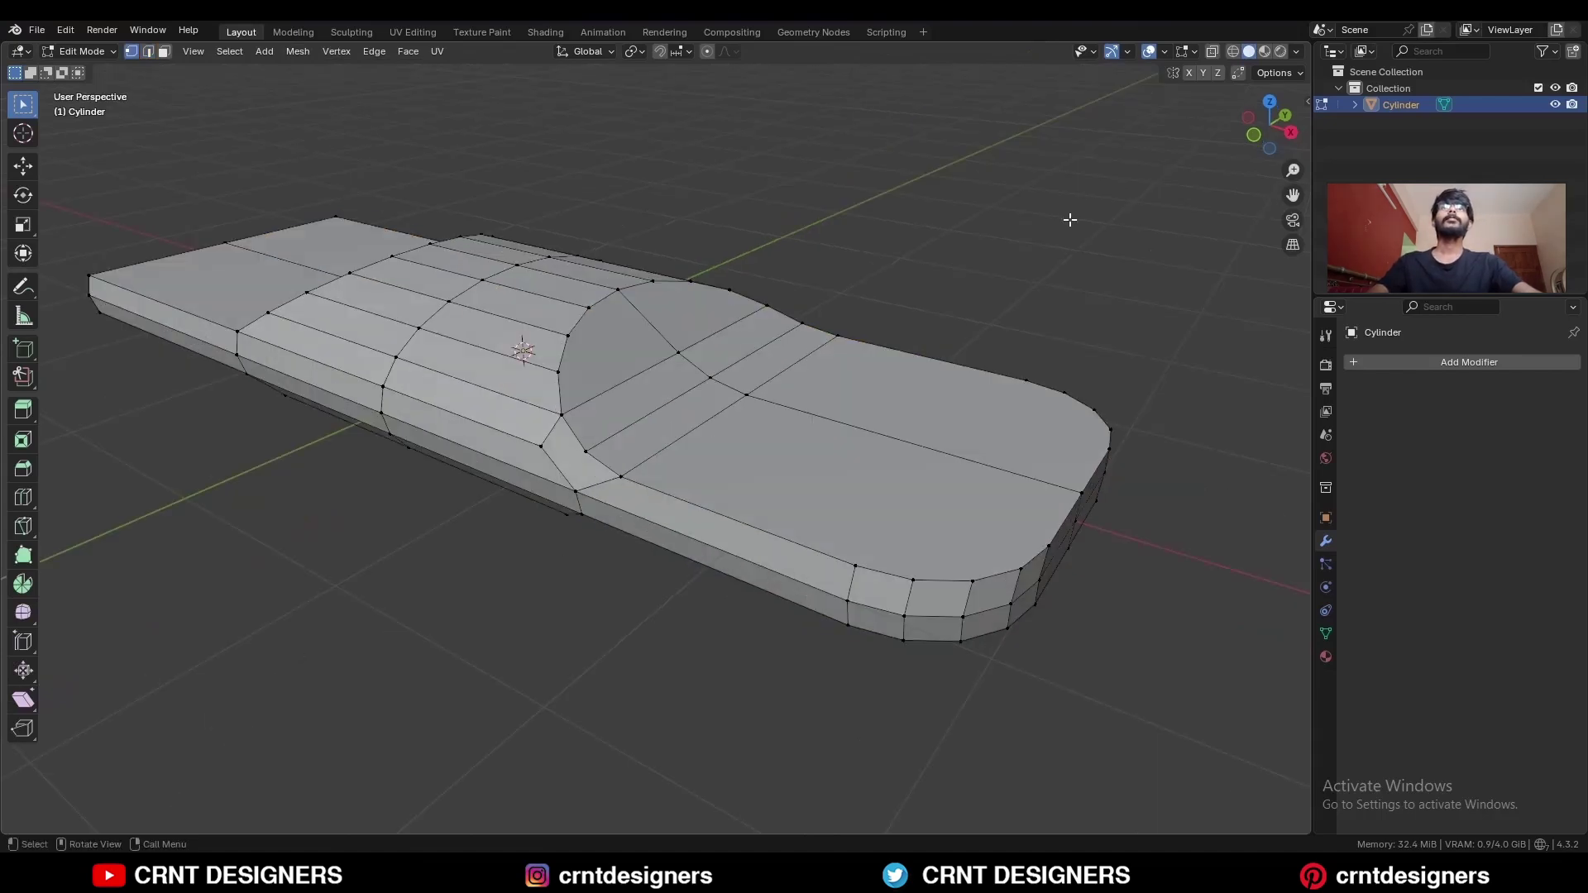
Merge the overlapping vertices of the whole mesh by distance
{"action": "key", "text": "a"}
{"action": "key", "text": "m"}
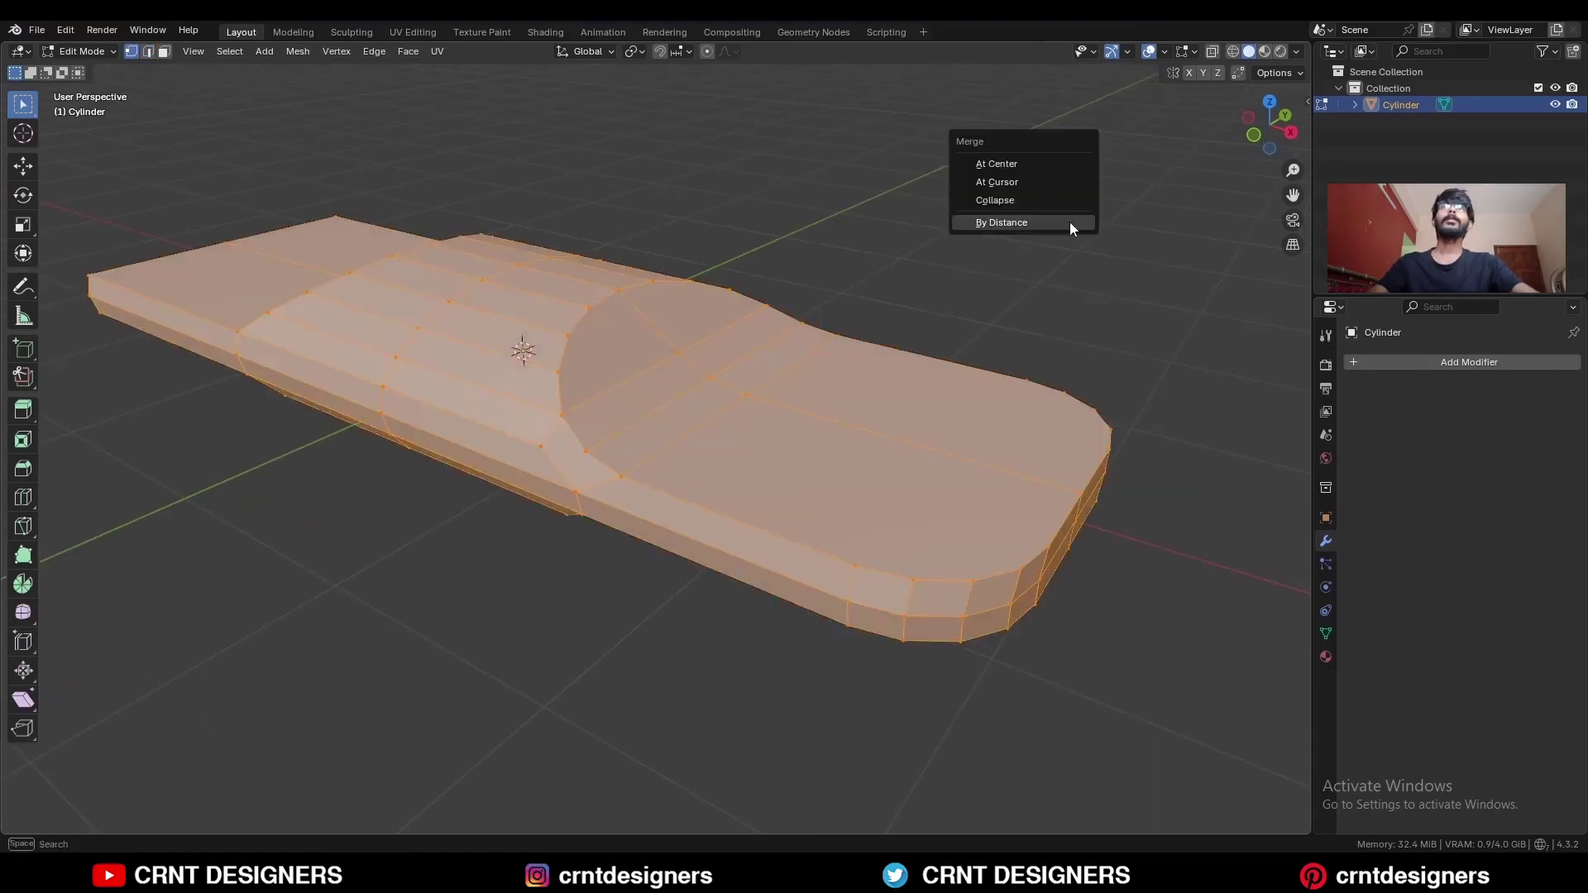
{"action": "left_click", "coordinate": [1069, 222]}
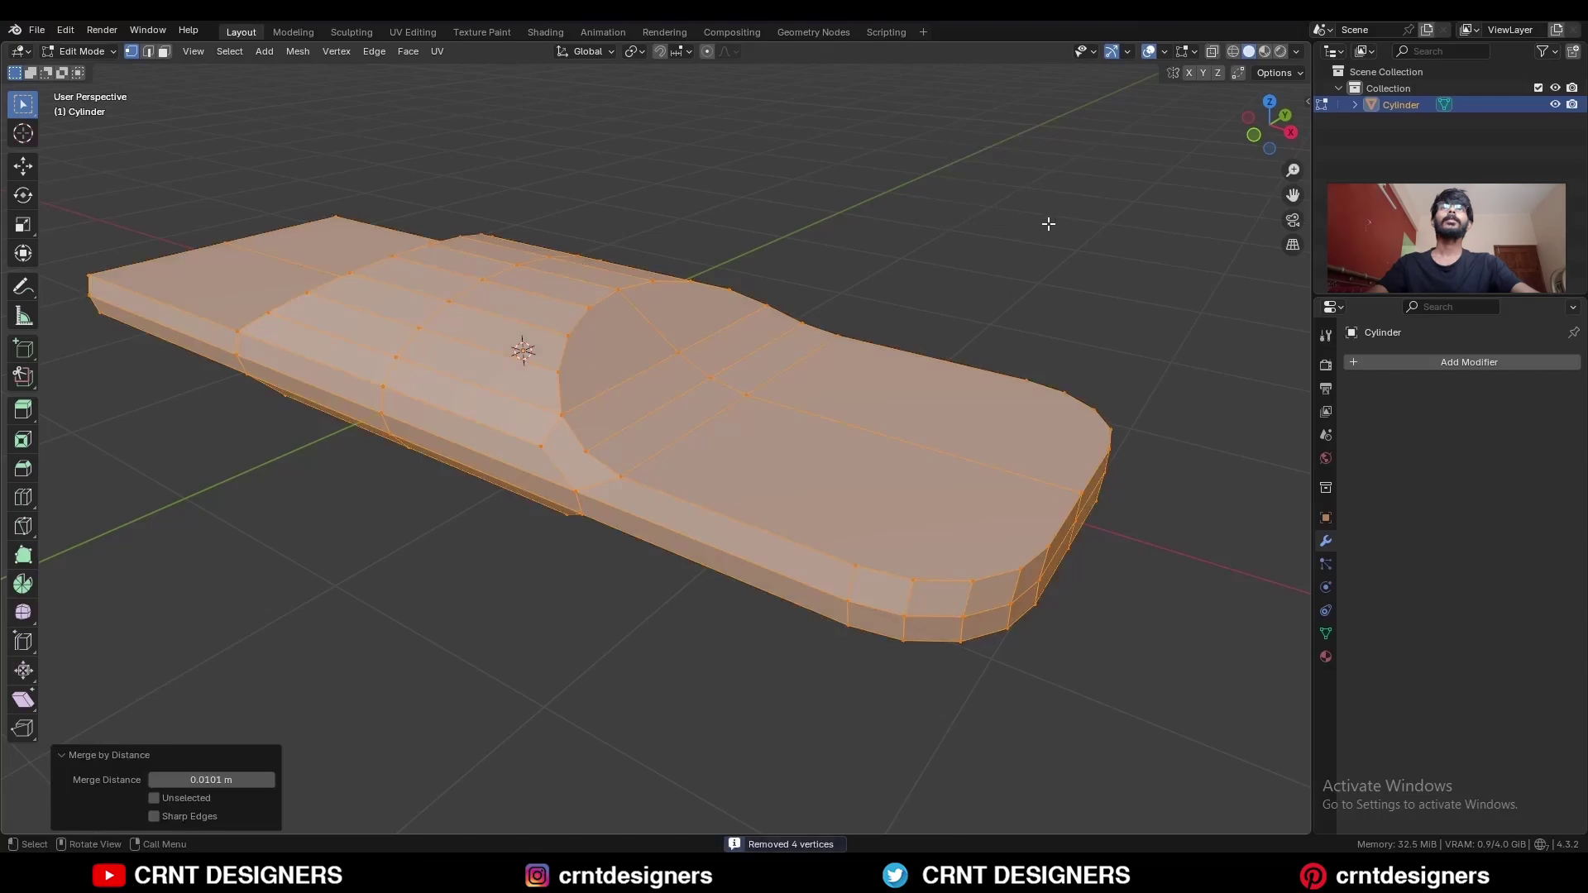
{"action": "left_click", "coordinate": [1049, 223]}
Bevel the rim edges around the sloped face and the flat end's top with 2 segments and a shape of 1.000
{"action": "scroll", "coordinate": [809, 332], "scroll_direction": "up", "scroll_amount": 1}
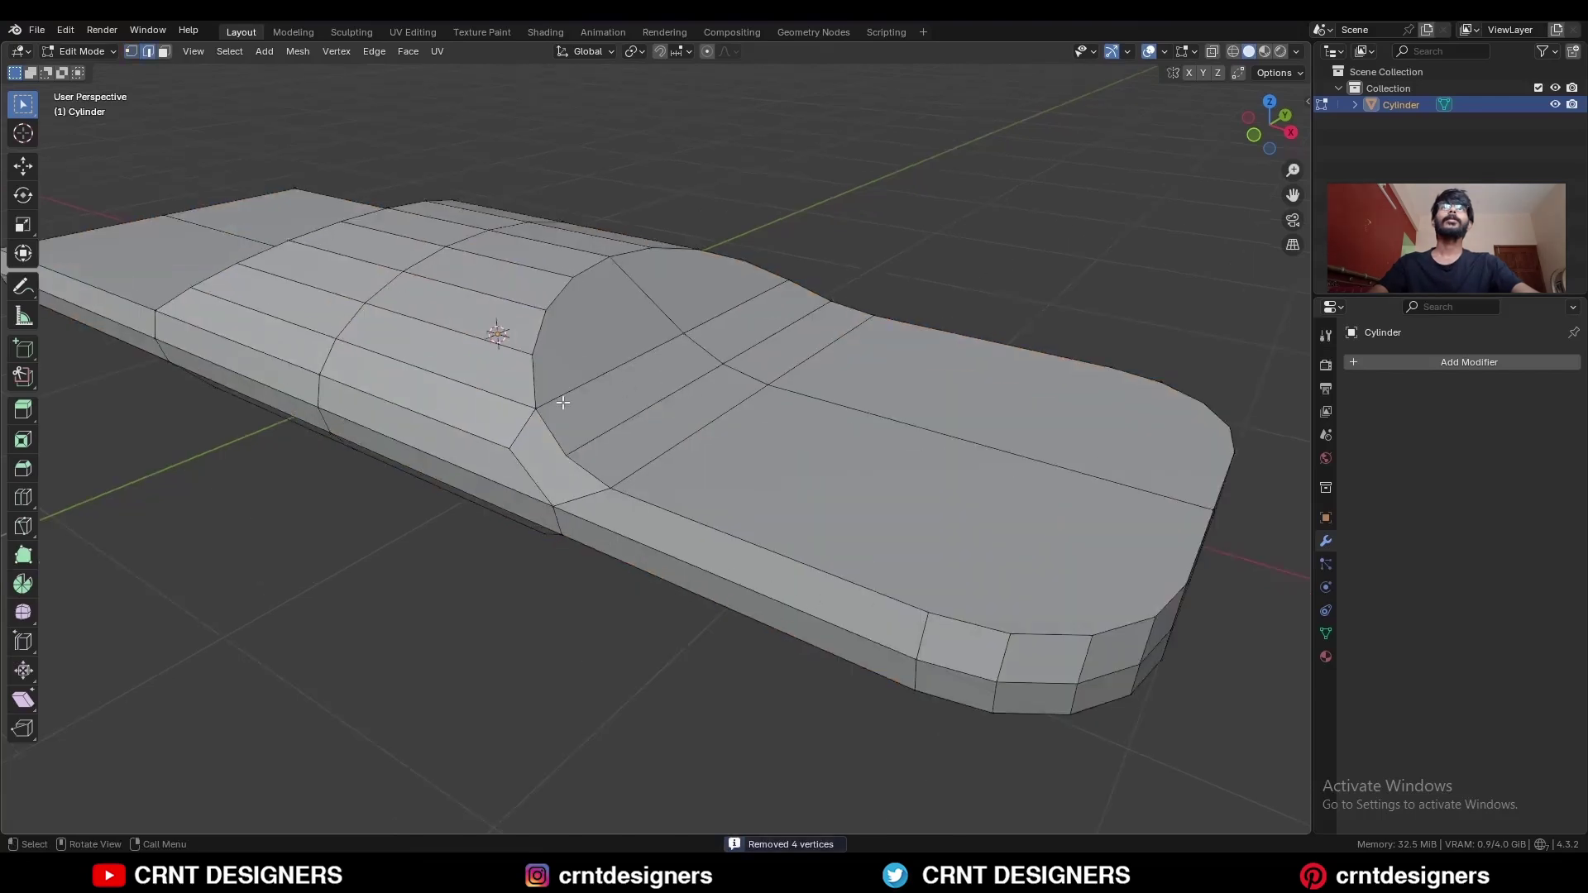
{"action": "left_click", "coordinate": [626, 253], "text": "alt"}
{"action": "left_click", "coordinate": [660, 499], "text": "alt+shift"}
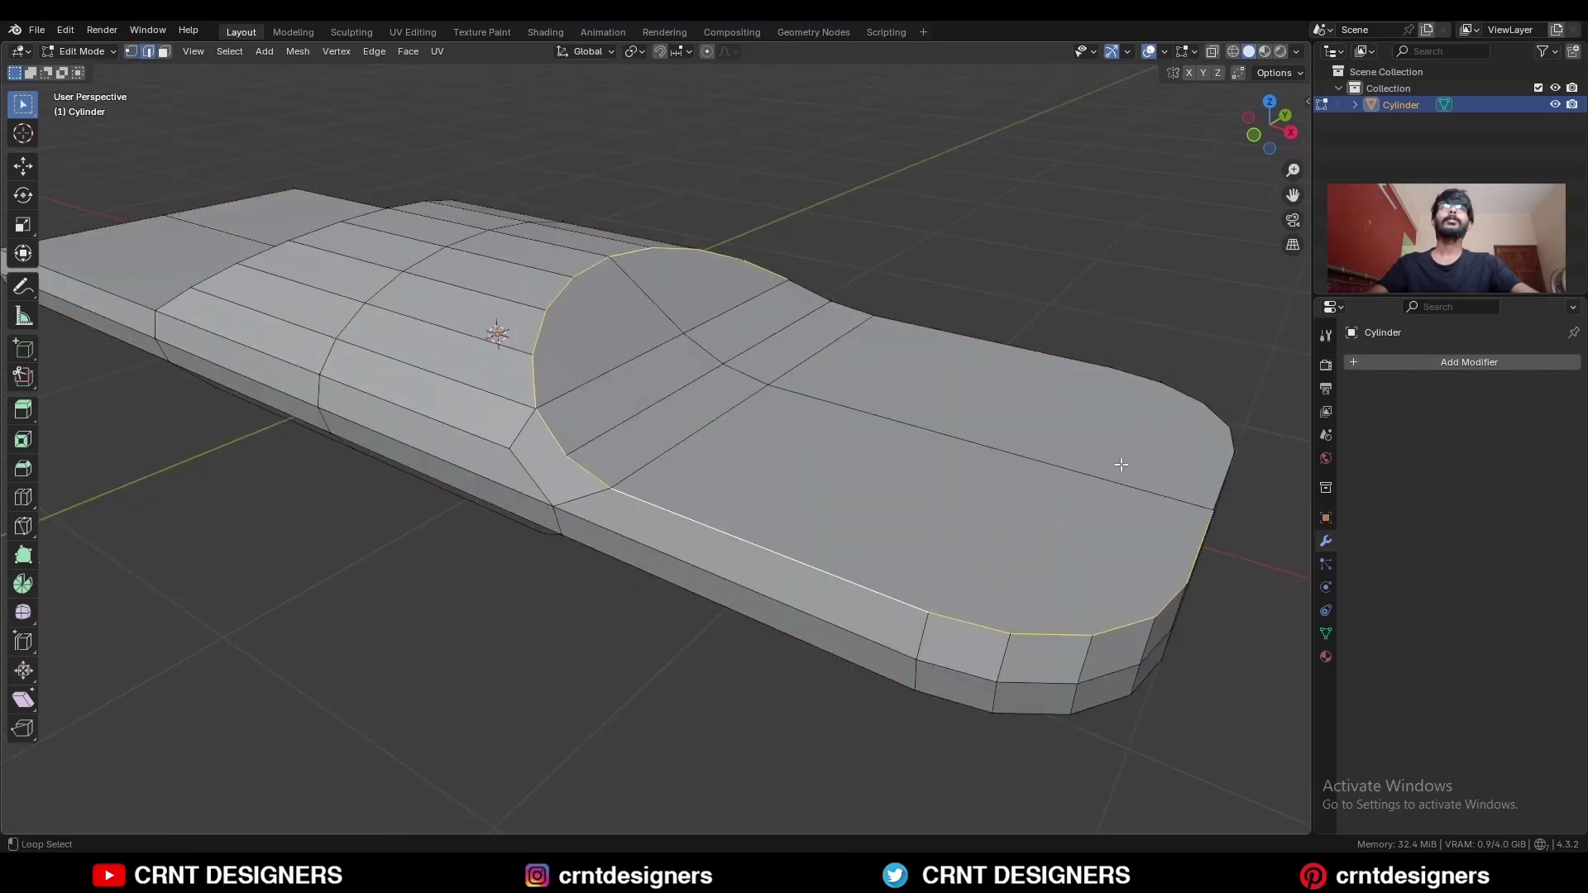
{"action": "key", "text": "ctrl+b"}
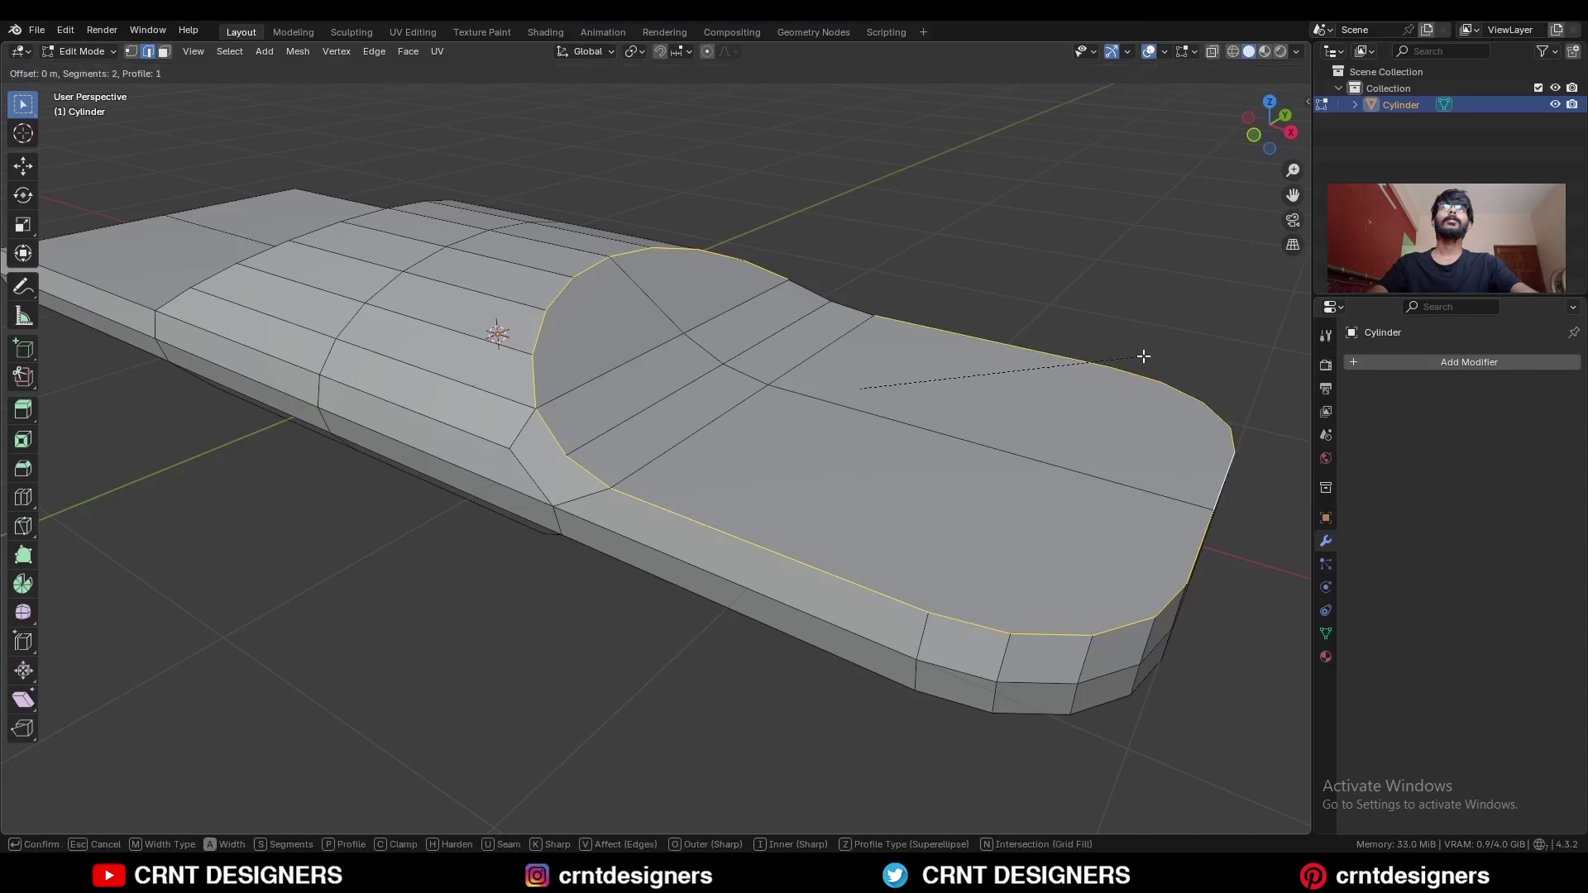
{"action": "scroll", "coordinate": [1150, 357], "scroll_direction": "up", "scroll_amount": 1}
{"action": "left_click", "coordinate": [1158, 358]}
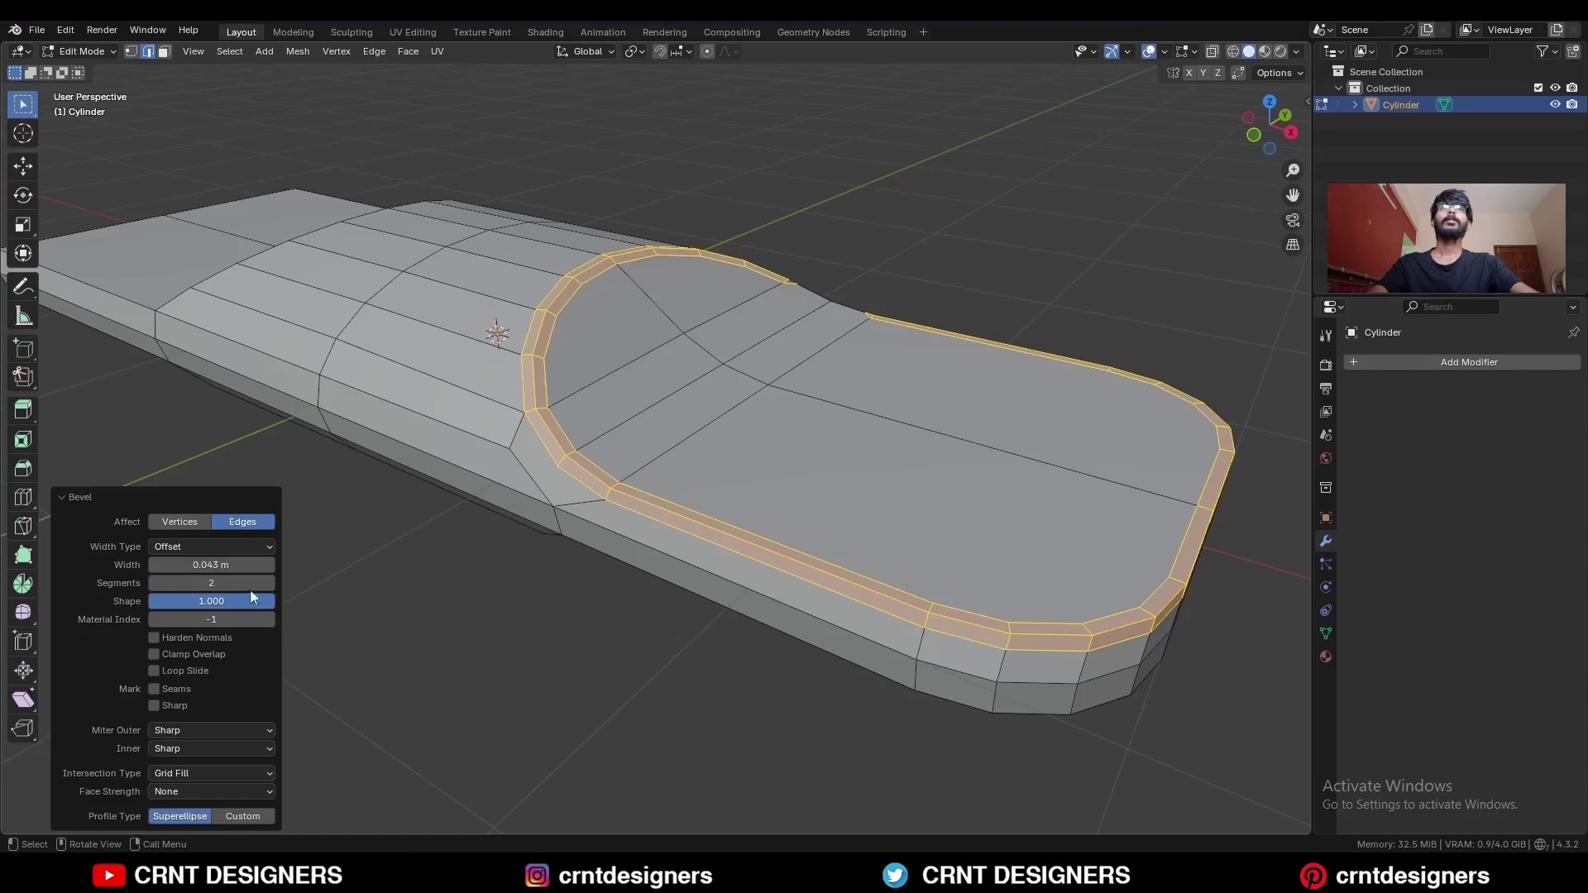
Set the rim bevel's width to 0.03 m
{"action": "left_click", "coordinate": [211, 566]}
{"action": "left_click_drag", "start_coordinate": [209, 565], "coordinate": [173, 548]}
{"action": "type", "text": "3"}
{"action": "key", "text": "Return"}
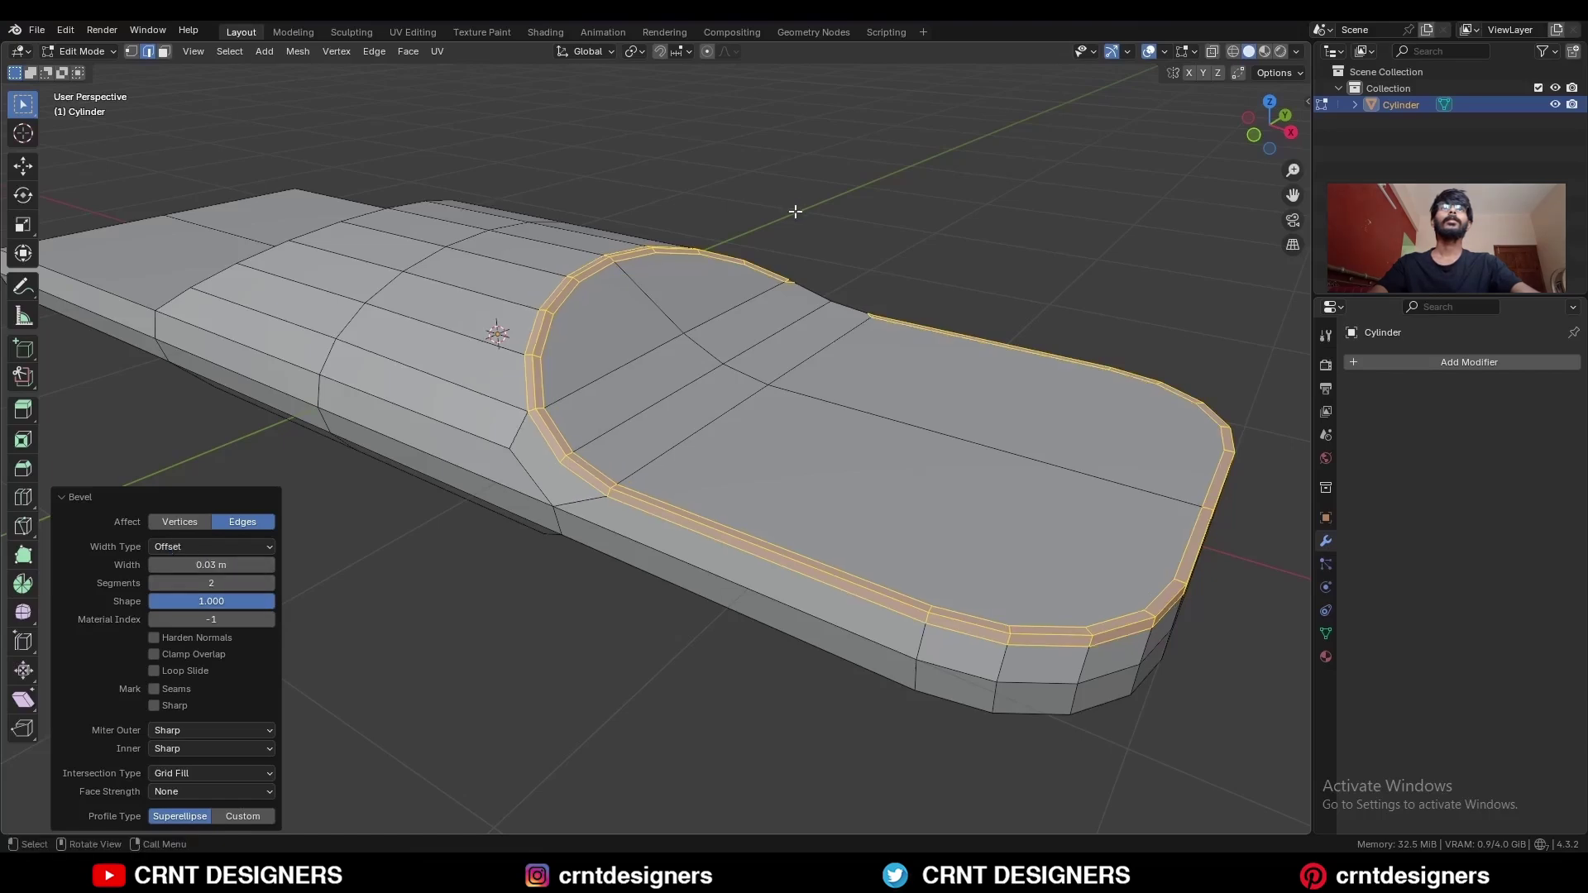
{"action": "left_click", "coordinate": [796, 211]}
Knife-cut the front side straight down along Z from the rim vertex where the slope meets the flat end
{"action": "scroll", "coordinate": [780, 358], "scroll_direction": "up", "scroll_amount": 1}
{"action": "key", "text": "KP_1"}
{"action": "left_click", "coordinate": [25, 527]}
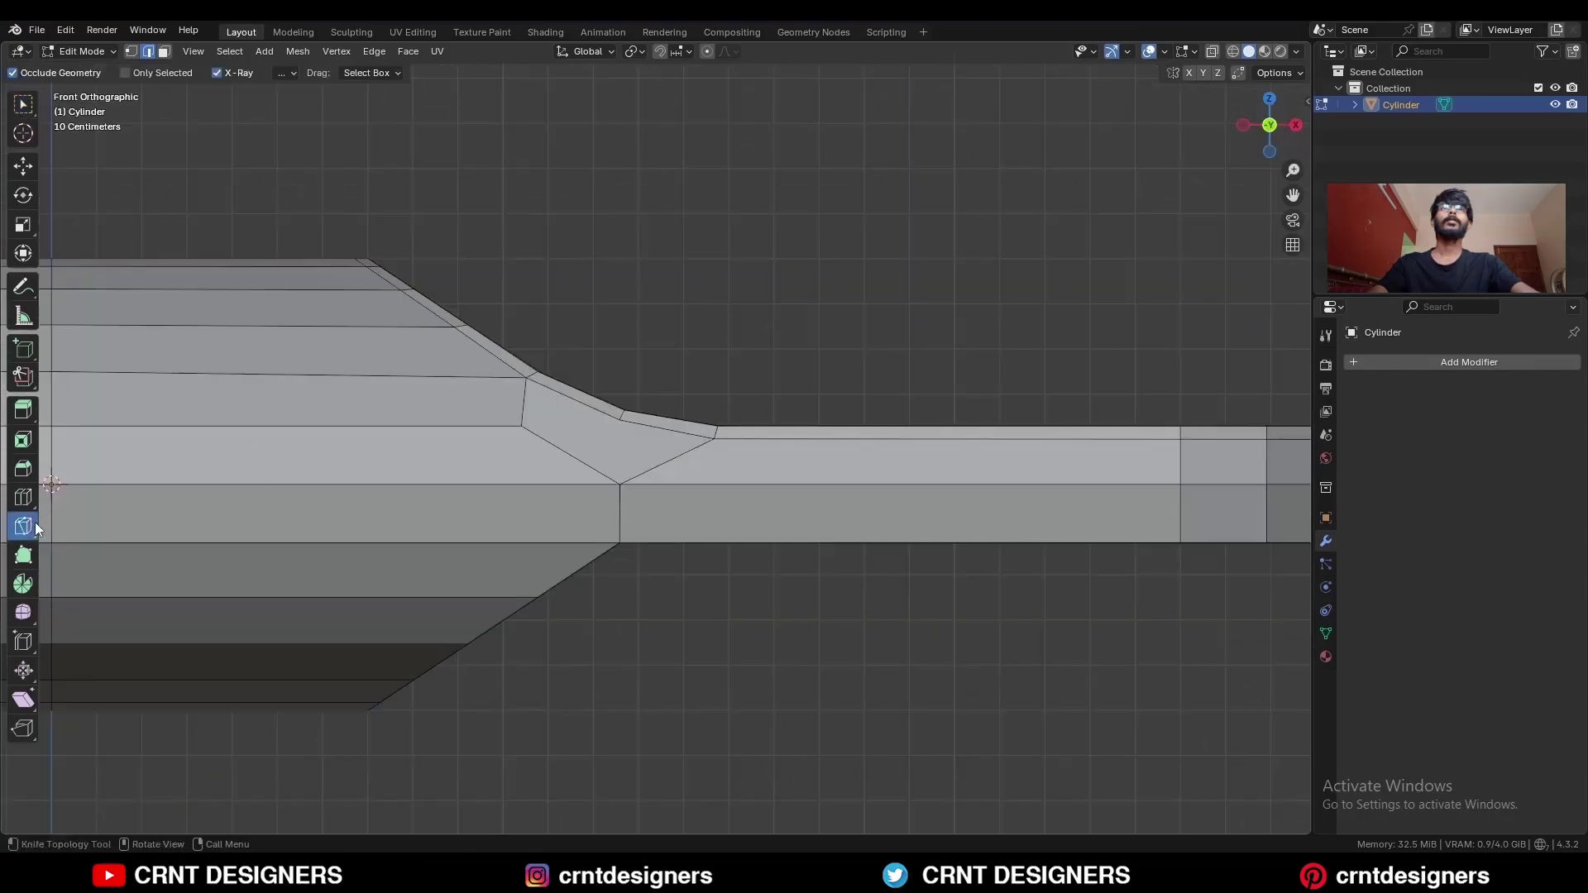
{"action": "left_click", "coordinate": [715, 438]}
{"action": "key", "text": "z"}
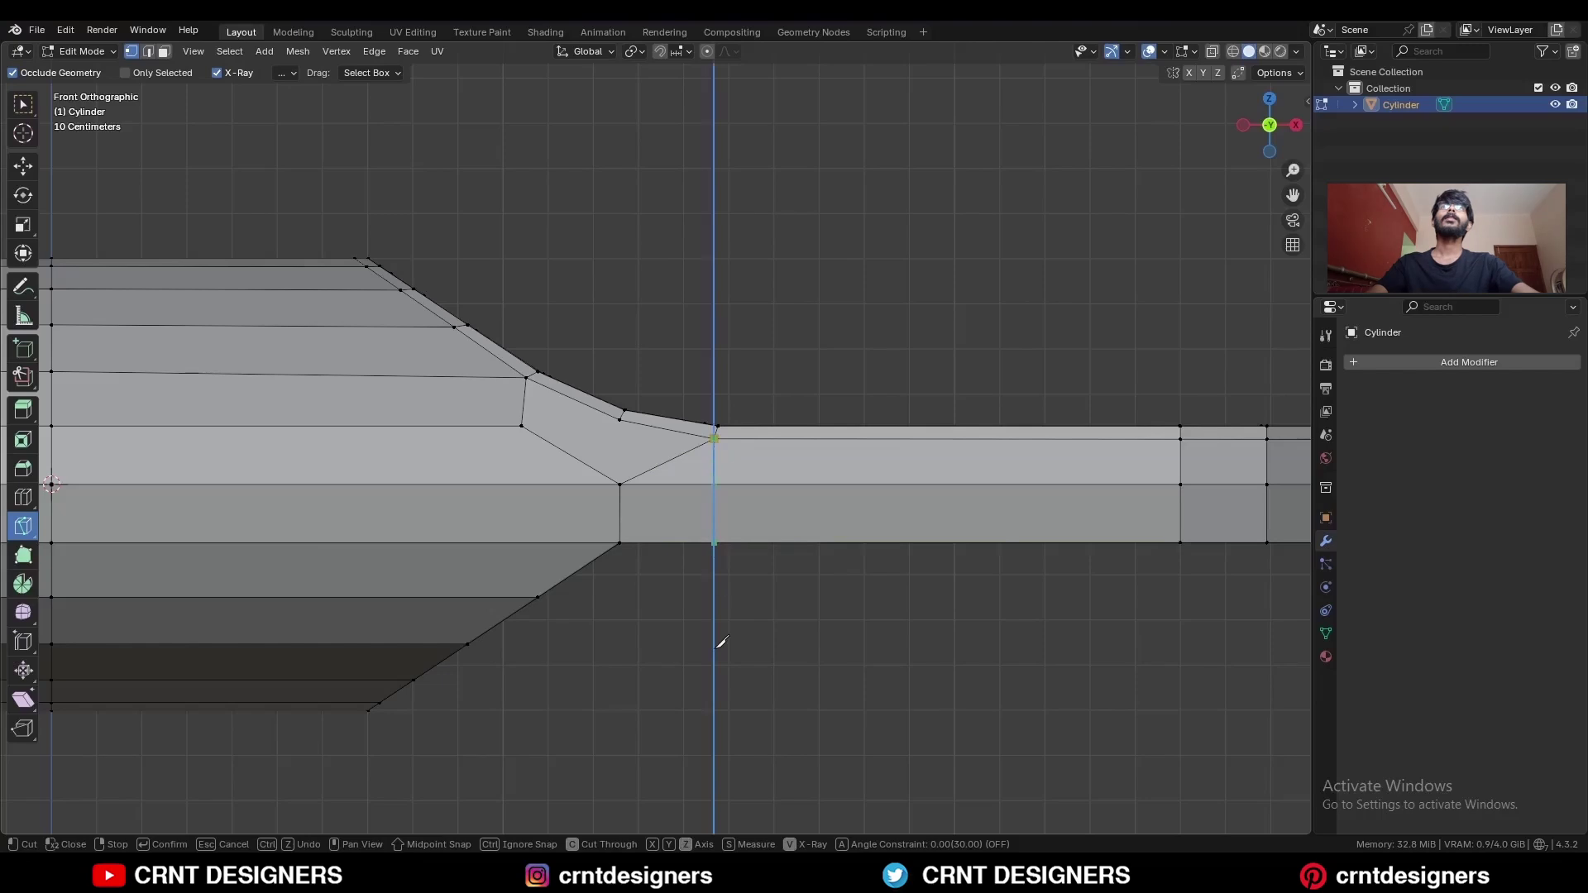
{"action": "left_click", "coordinate": [716, 629]}
{"action": "key", "text": "Return"}
Knife-cut the front side from the rim vertex midway down the slope's foot bevel to the nearby inner corner vertex
{"action": "left_click", "coordinate": [621, 418]}
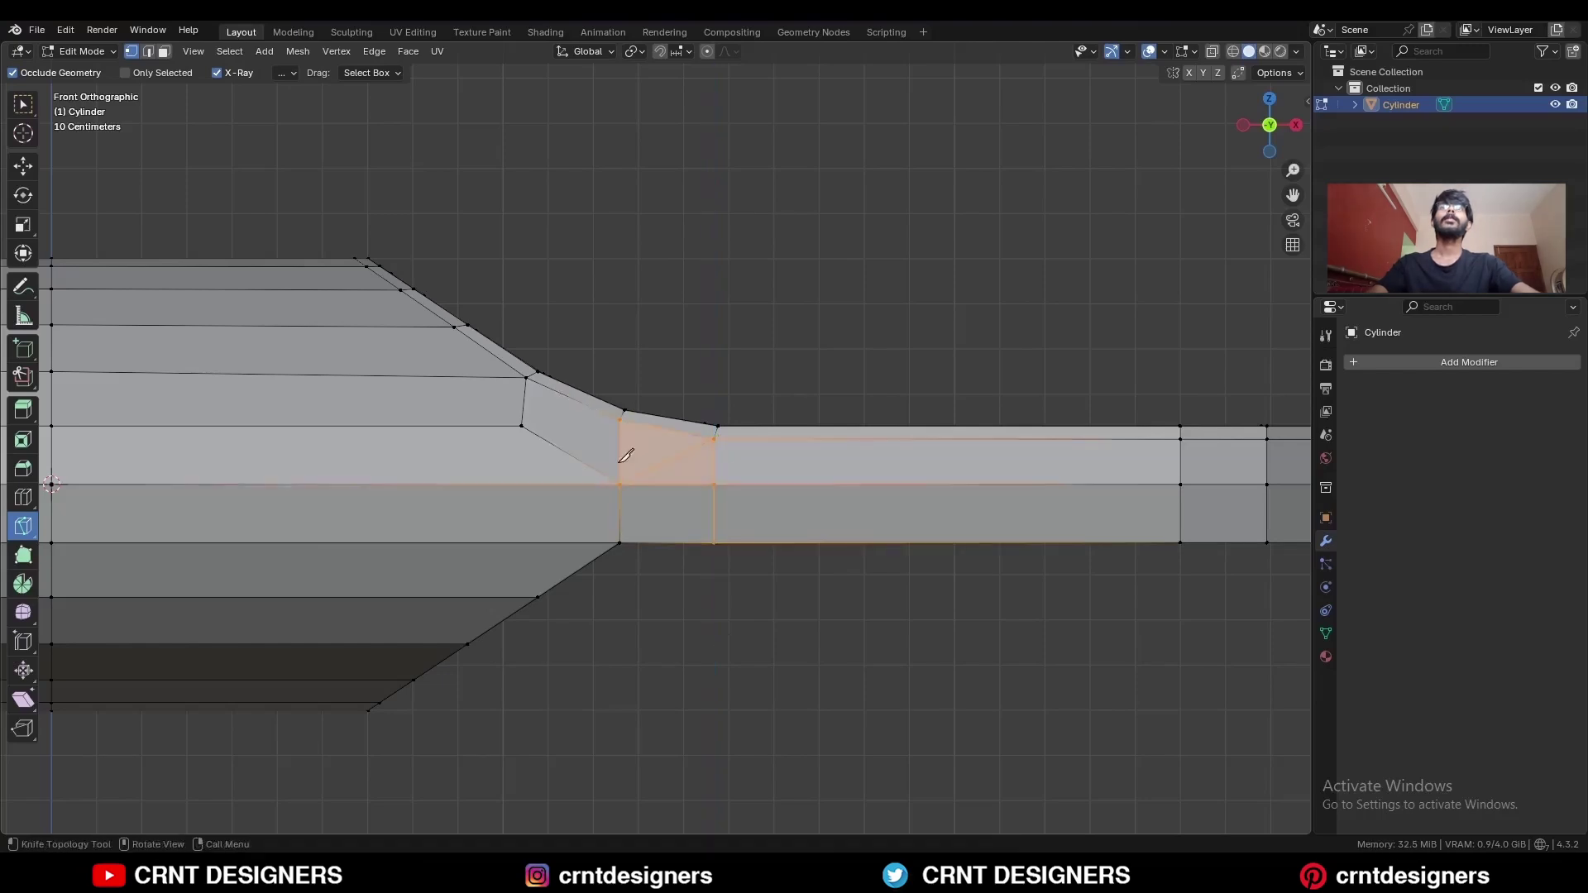
{"action": "left_click", "coordinate": [529, 418]}
{"action": "key", "text": "Return"}
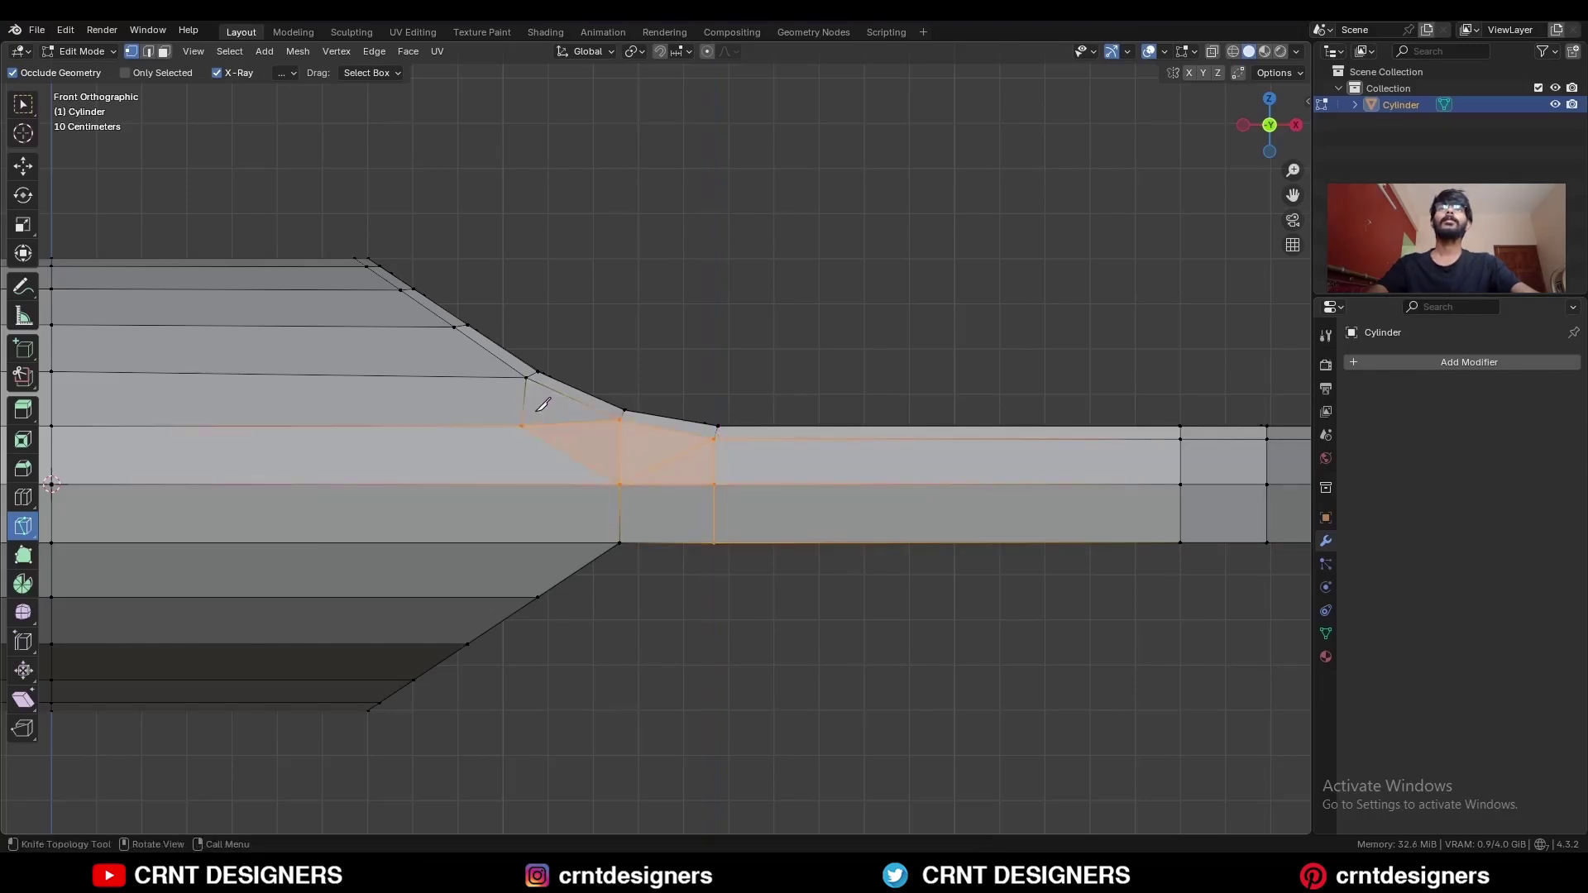
Dissolve the leftover diagonal edges on the front side beside the new cuts
{"action": "key", "text": "w"}
{"action": "key", "text": "2"}
{"action": "key", "text": "ctrl+x"}
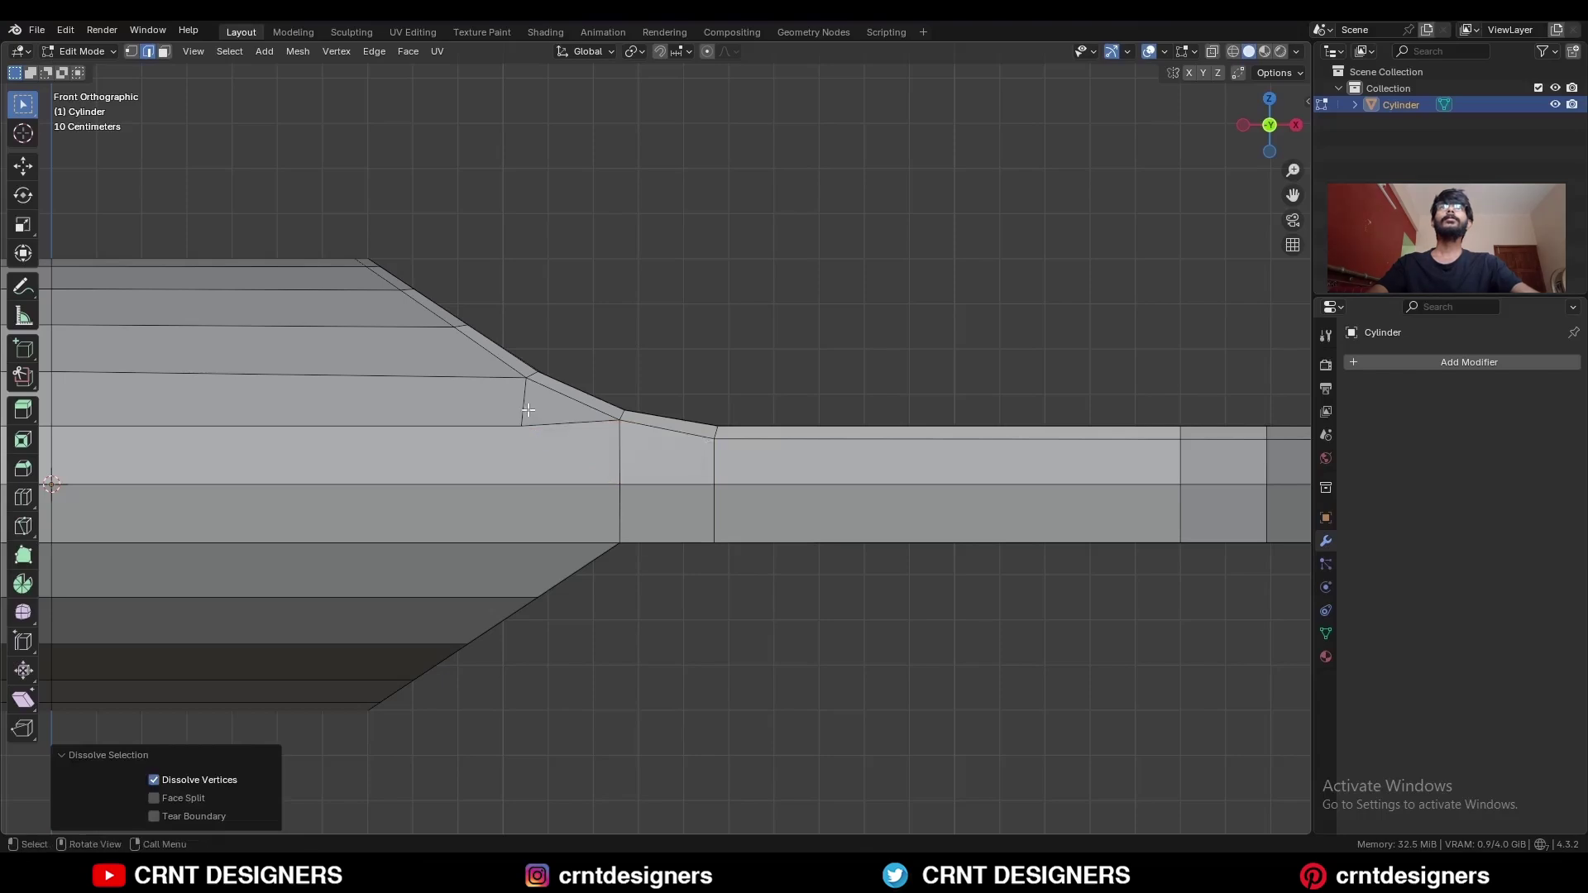
{"action": "key", "text": "1"}
Connect the opposite corner-start vertices across the flat top face and knife-cut two lengthwise edges through its front half from the curved rim to the end
{"action": "middle_click_drag", "start_coordinate": [528, 410], "coordinate": [339, 662]}
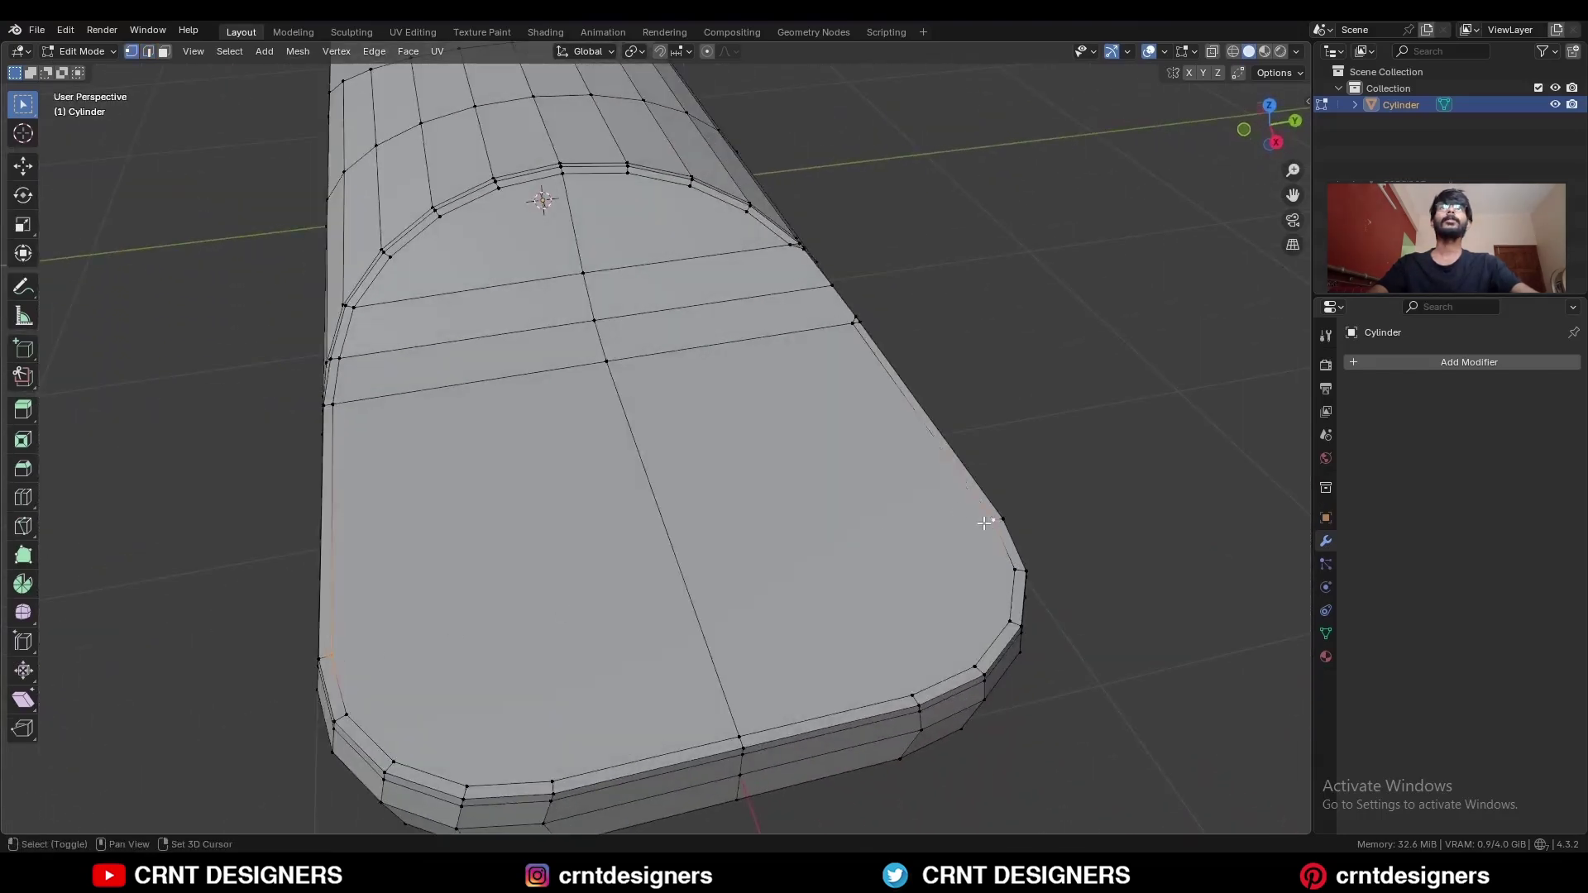
{"action": "key", "text": "KP_7"}
{"action": "key", "text": "k"}
{"action": "left_click", "coordinate": [458, 548]}
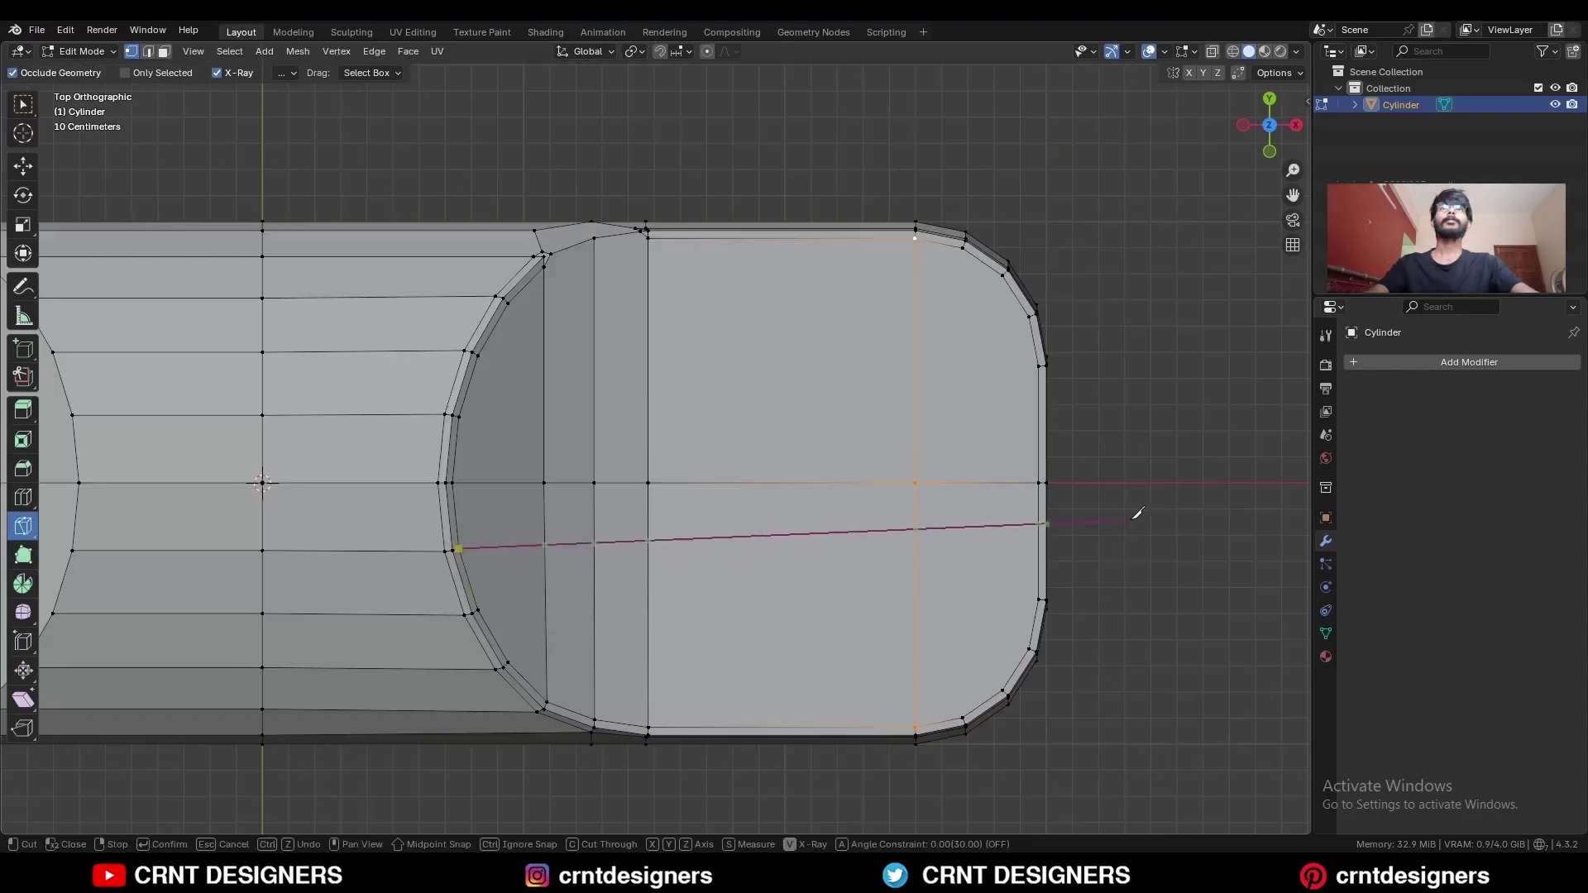
{"action": "key", "text": "Return"}
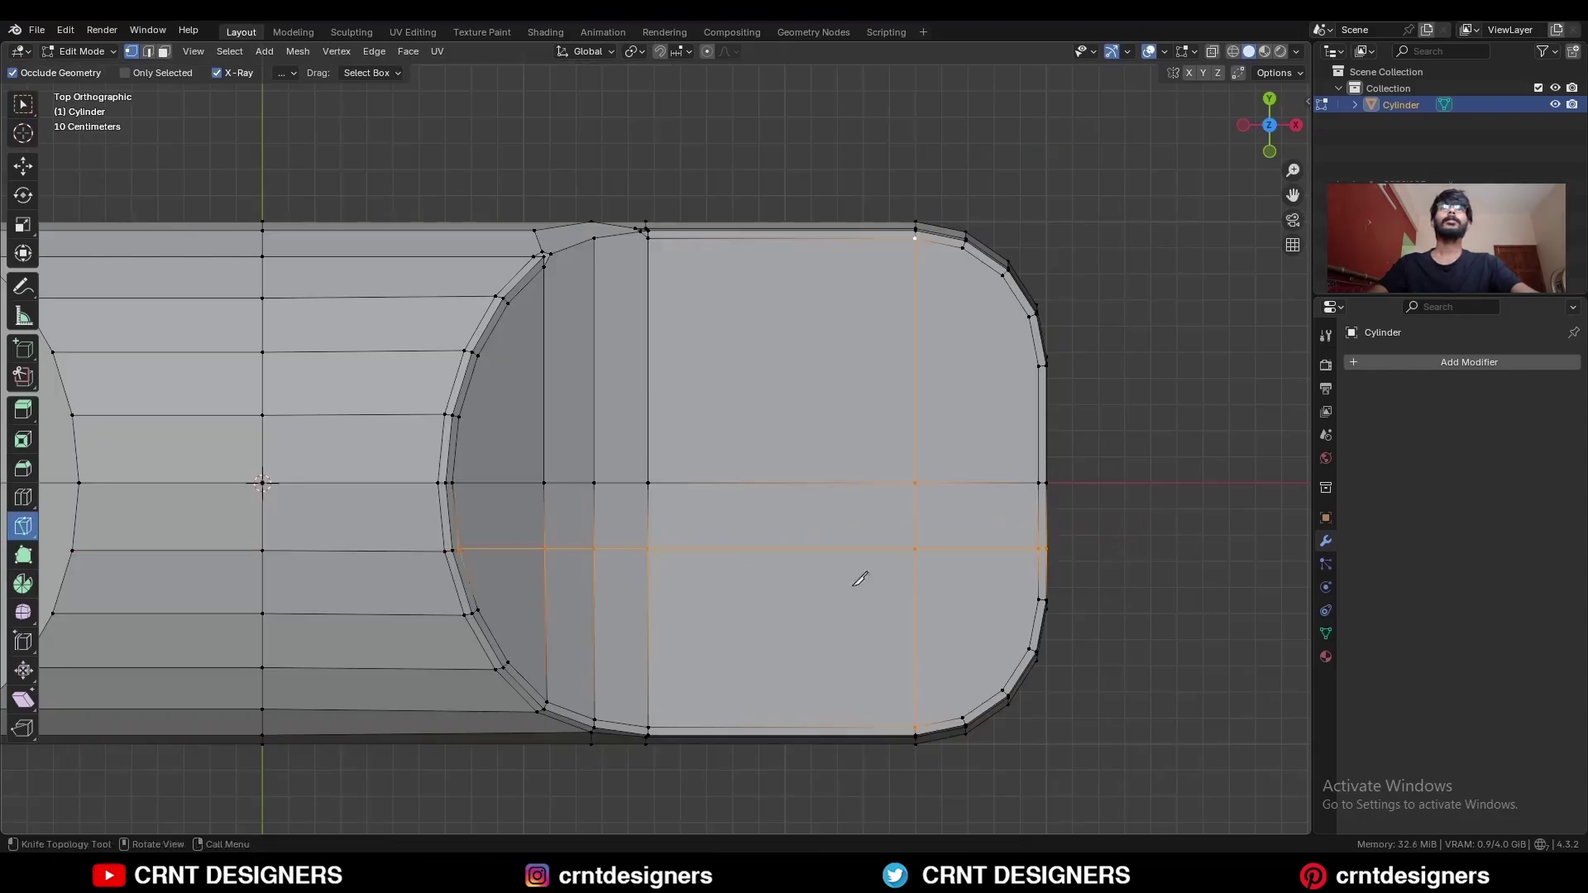
{"action": "middle_click_drag", "start_coordinate": [861, 574], "coordinate": [856, 540], "text": "shift"}
{"action": "left_click", "coordinate": [472, 576]}
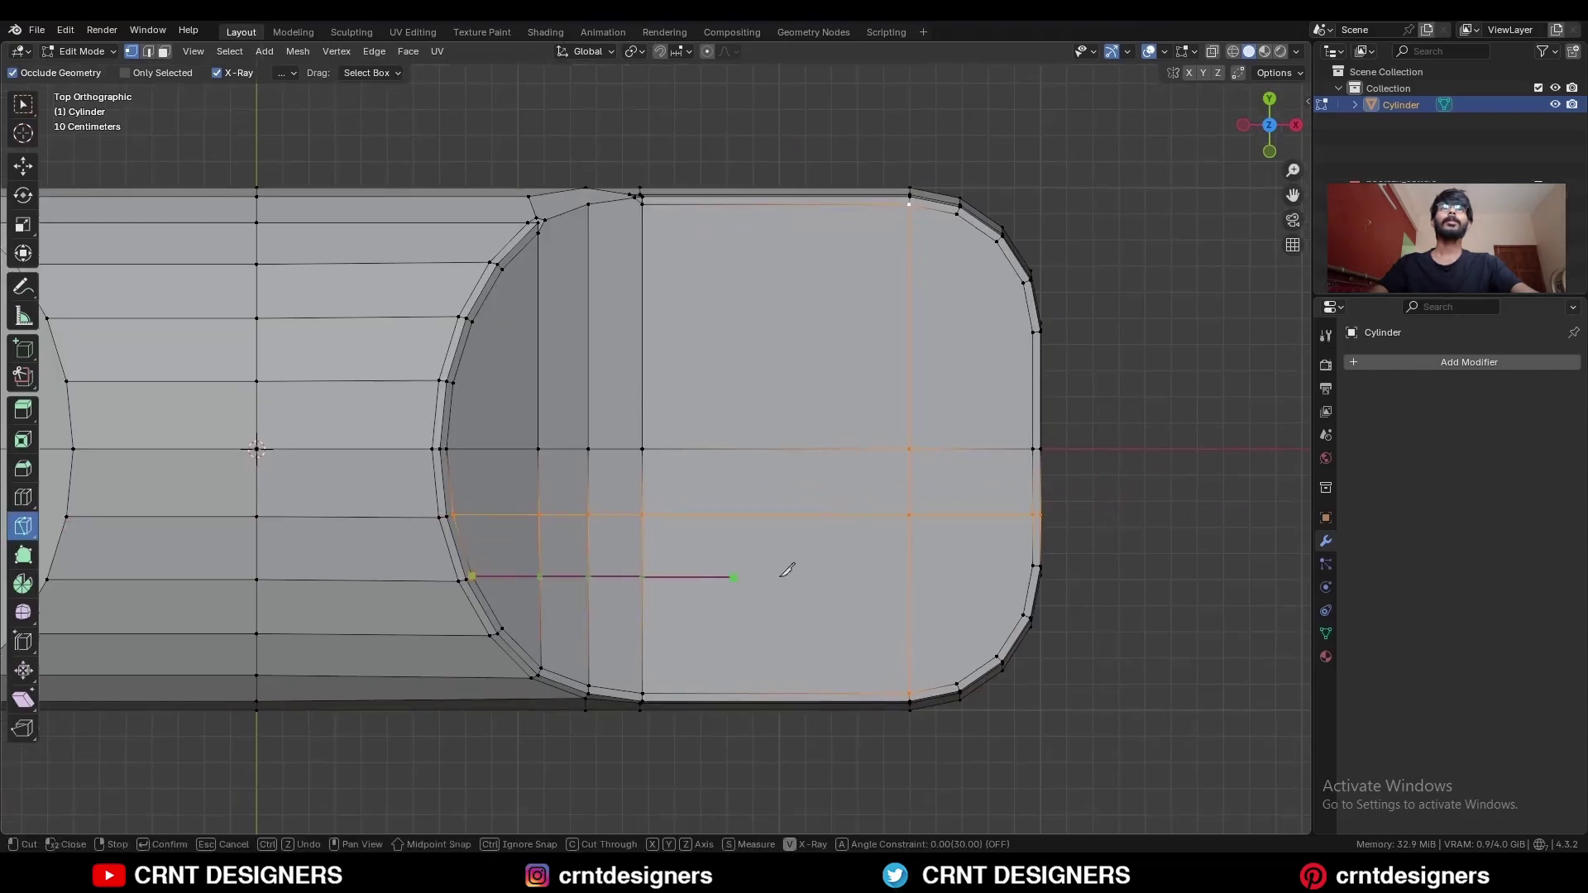
{"action": "left_click", "coordinate": [1033, 567]}
{"action": "key", "text": "Return"}
Knife-cut two crosswise edges over the flat end's top face between opposite vertices of the rounded corners
{"action": "left_click", "coordinate": [957, 214]}
{"action": "left_click", "coordinate": [958, 684]}
{"action": "key", "text": "Return"}
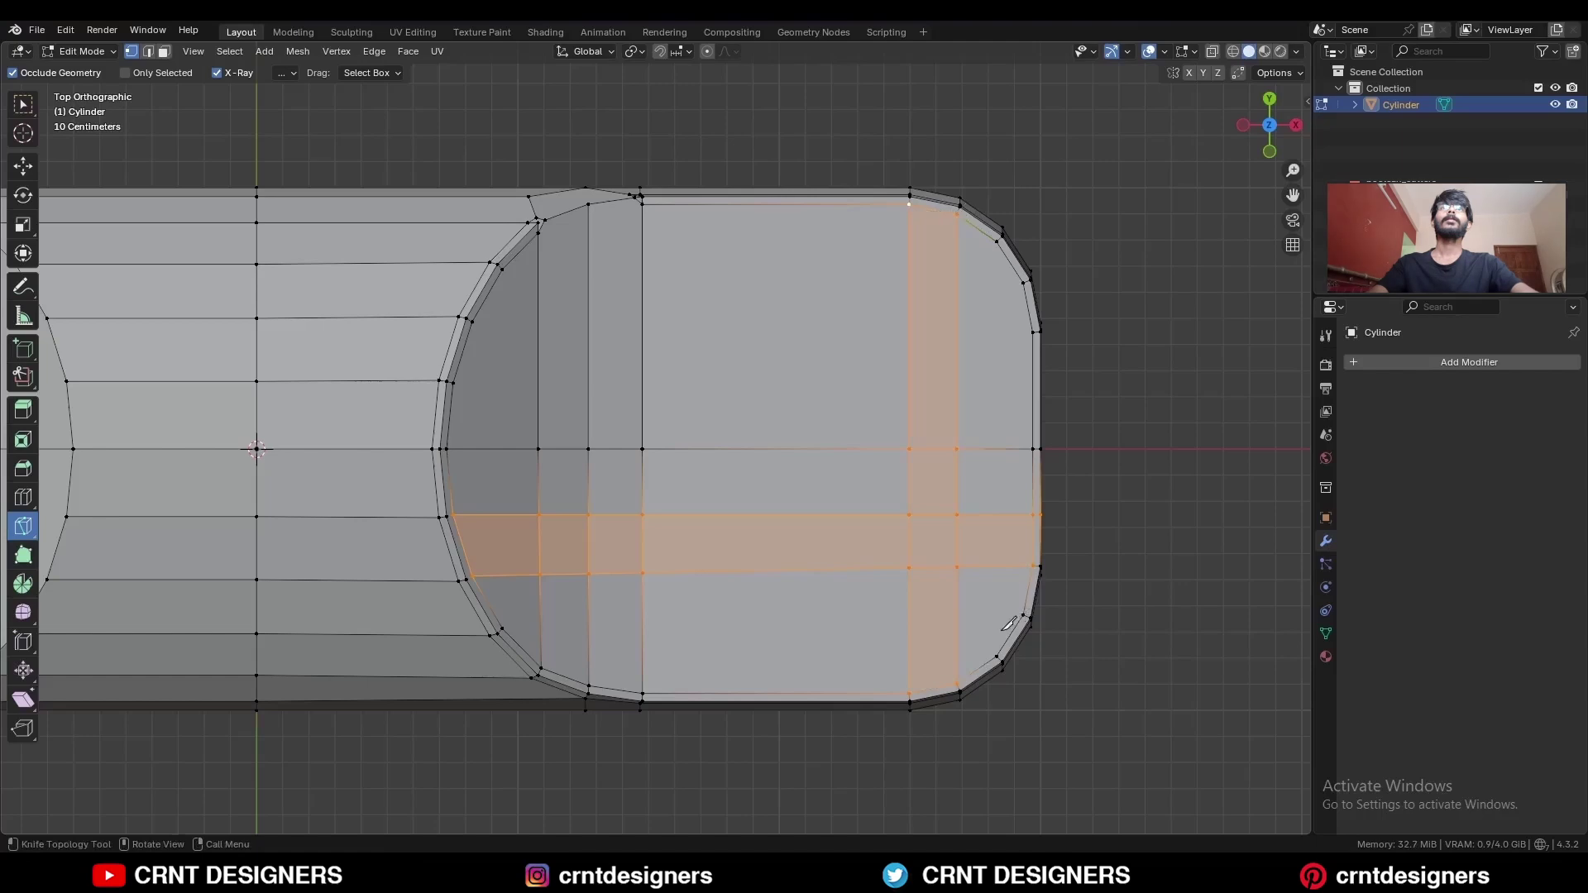
{"action": "left_click", "coordinate": [997, 657]}
{"action": "left_click", "coordinate": [997, 241]}
{"action": "key", "text": "Return"}
{"action": "key", "text": "w"}
{"action": "key", "text": "alt+a"}
Add 2 evenly spaced crosswise loop cuts between the slope's foot and the rounded corners
{"action": "middle_click_drag", "start_coordinate": [1123, 418], "coordinate": [1113, 383], "text": "shift"}
{"action": "scroll", "coordinate": [1124, 484], "scroll_direction": "down", "scroll_amount": 3}
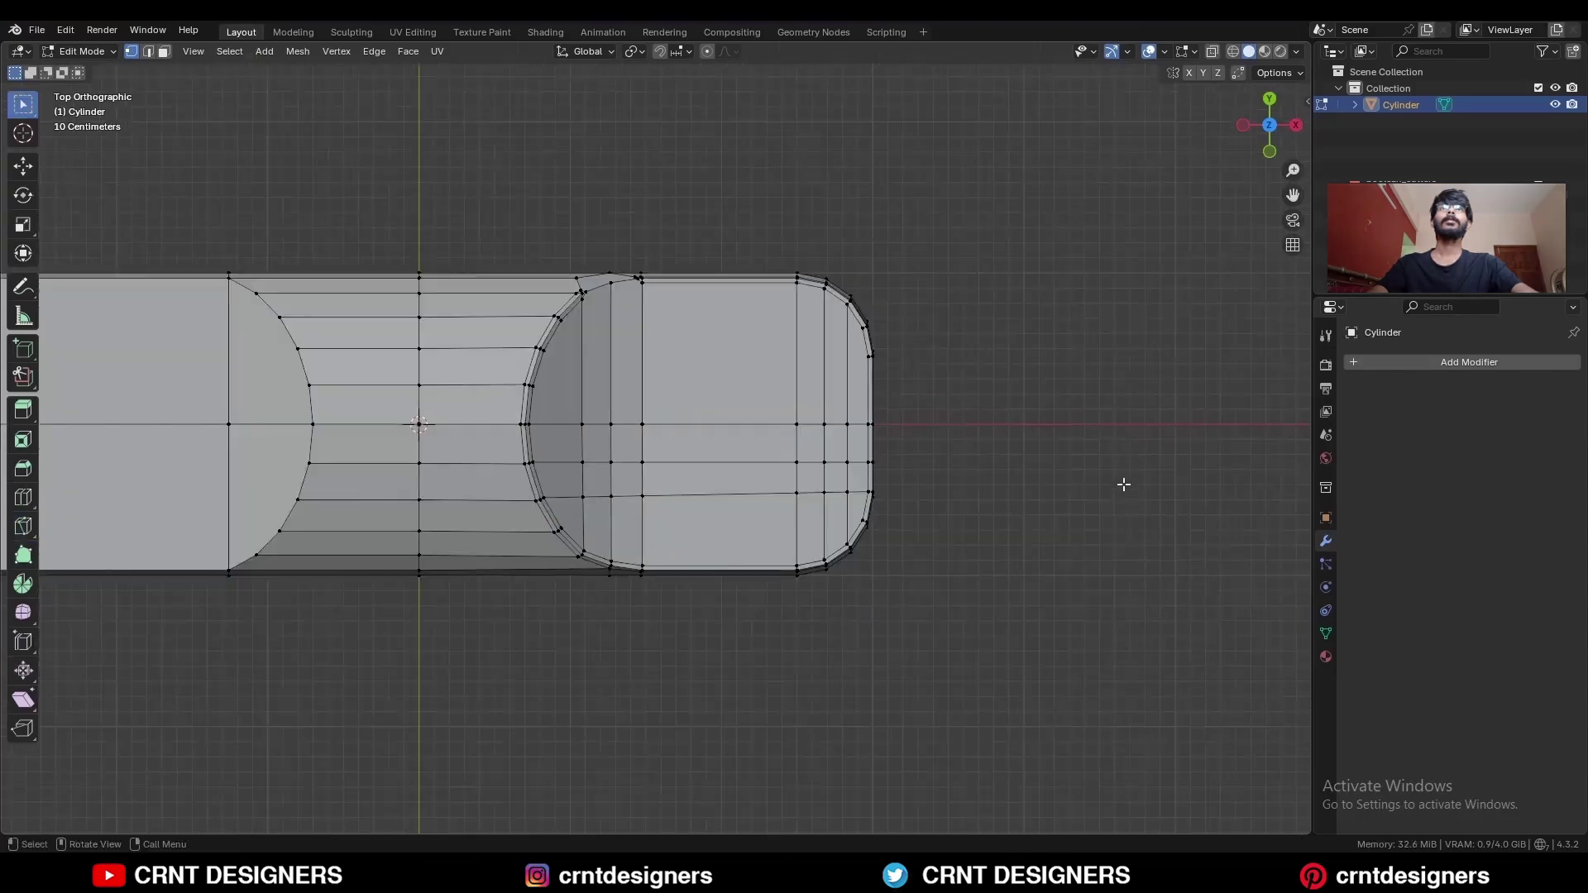
{"action": "middle_click_drag", "start_coordinate": [1124, 484], "coordinate": [744, 409]}
{"action": "key", "text": "ctrl+r"}
{"action": "scroll", "coordinate": [744, 409], "scroll_direction": "up", "scroll_amount": 1}
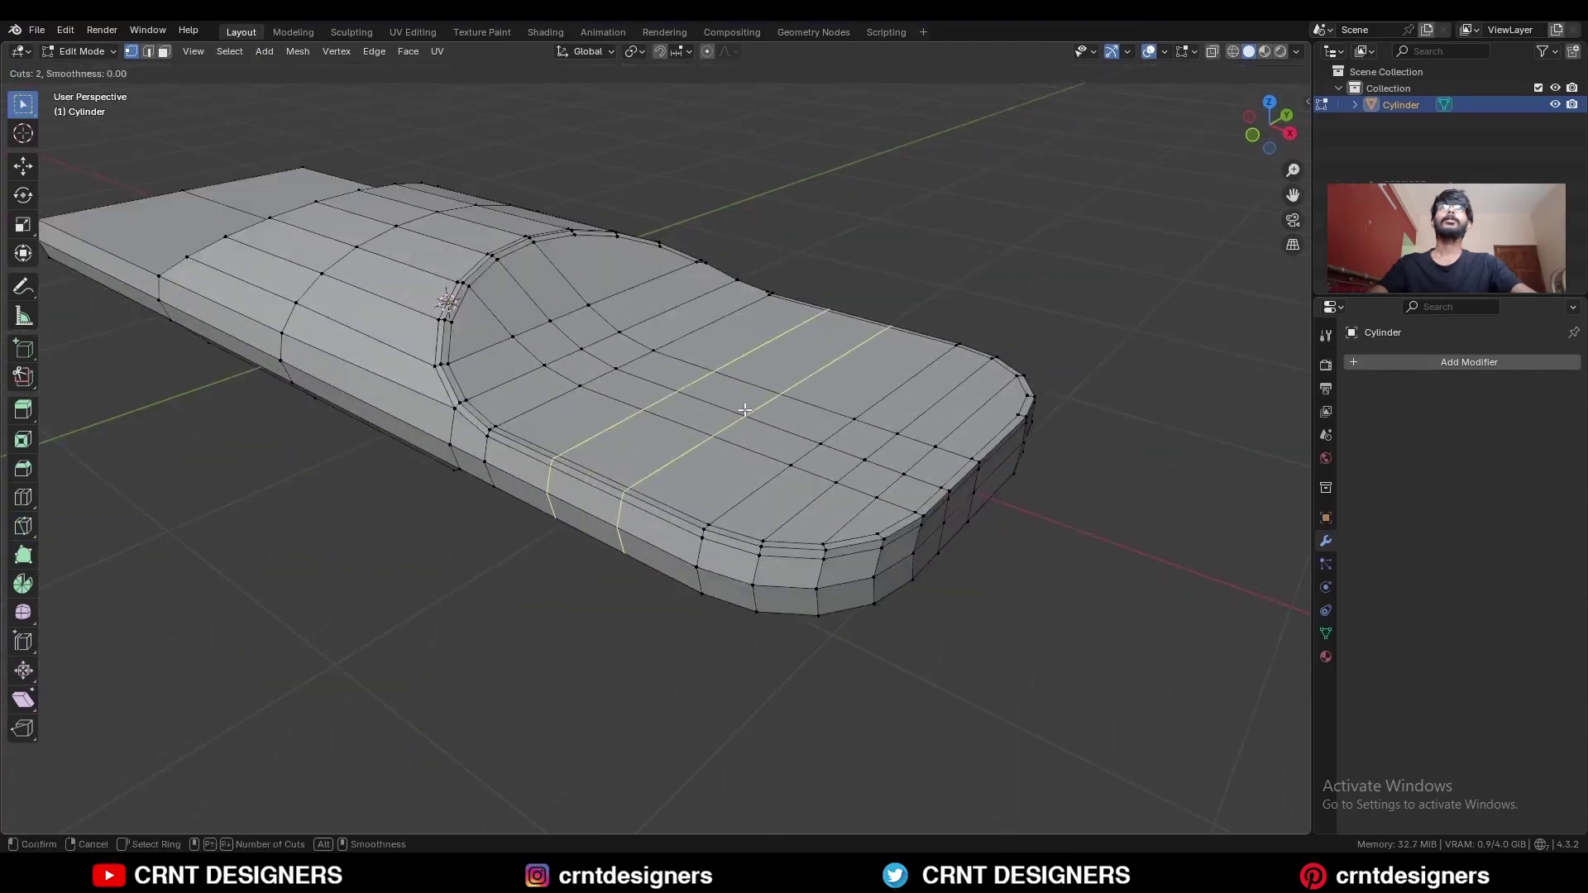
{"action": "left_click", "coordinate": [745, 409]}
{"action": "right_click", "coordinate": [744, 409]}
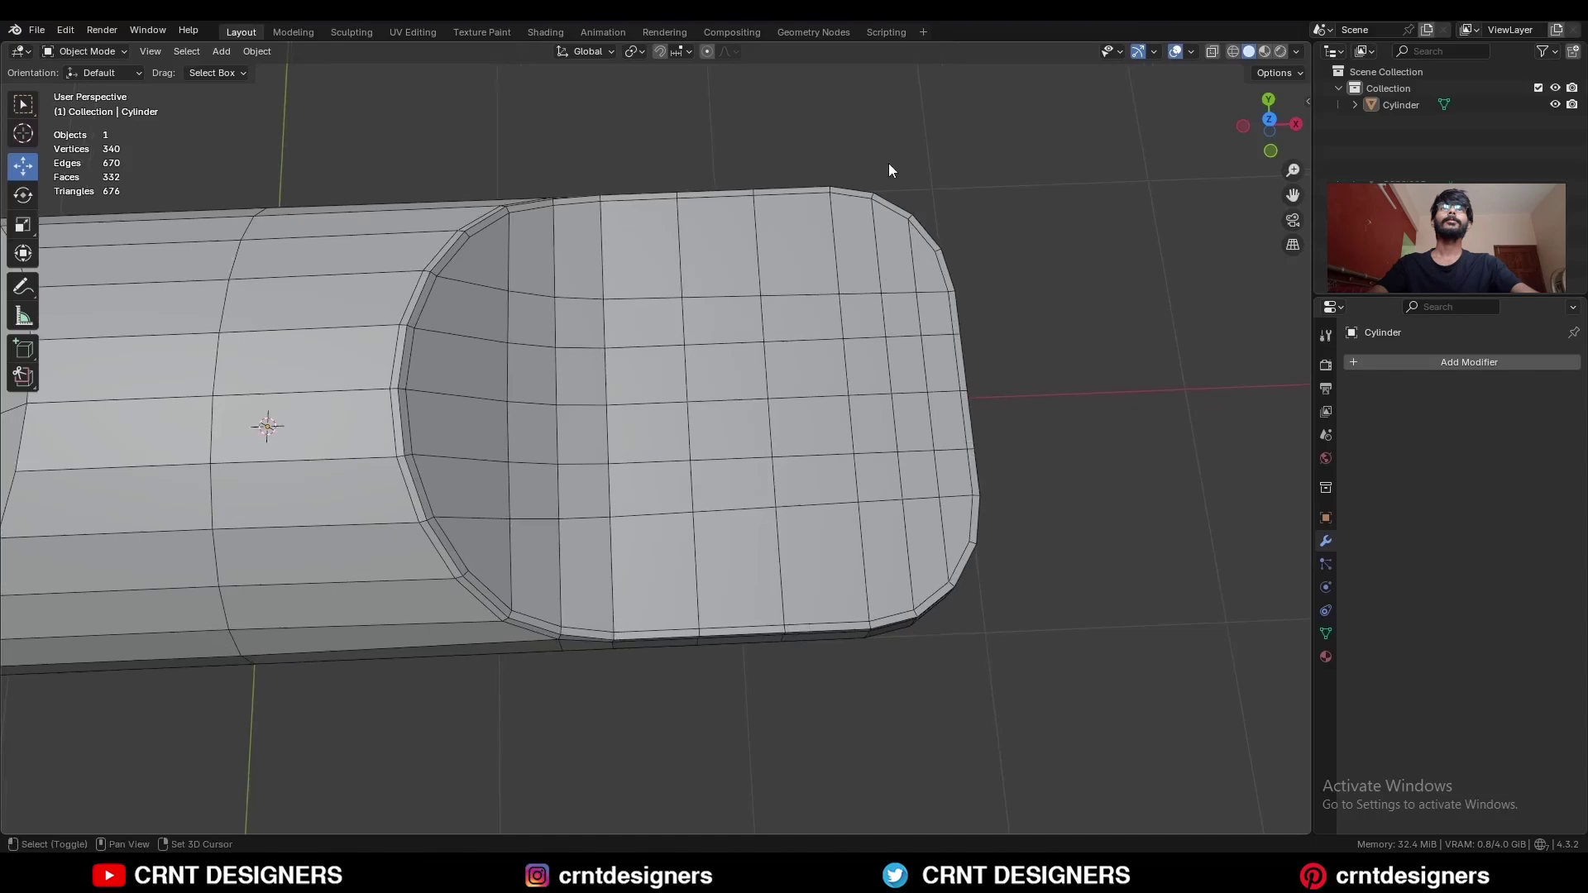
Add a cylinder mesh and move it along X onto the flat end
{"action": "key", "text": "shift+a"}
{"action": "mouse_move", "coordinate": [888, 168]}
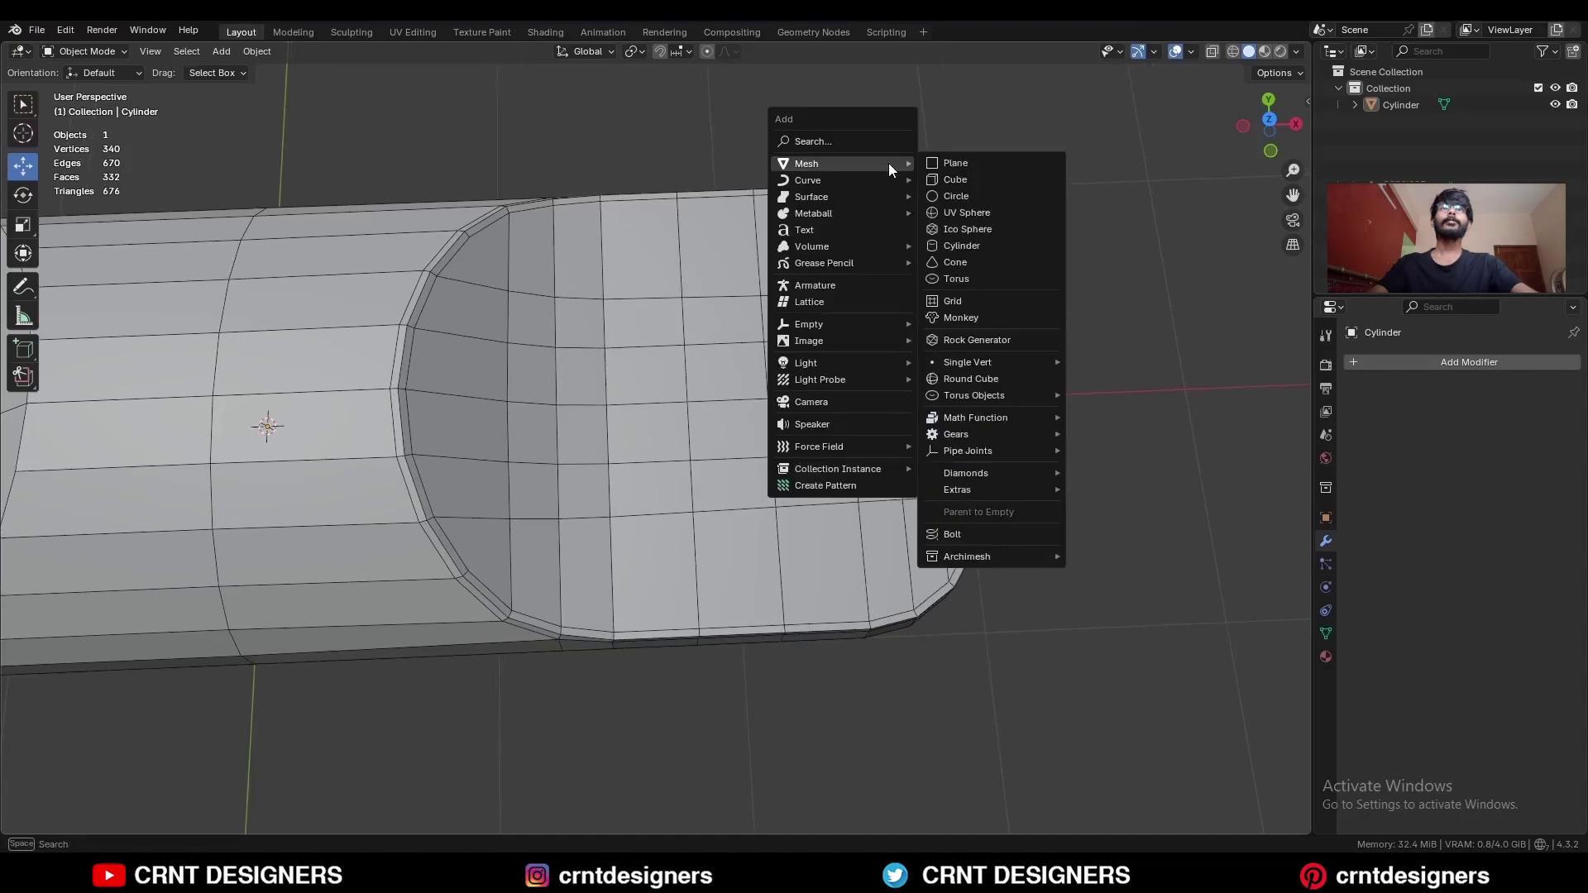
{"action": "left_click", "coordinate": [980, 246]}
{"action": "scroll", "coordinate": [981, 246], "scroll_direction": "down", "scroll_amount": 2}
{"action": "left_click_drag", "start_coordinate": [460, 420], "coordinate": [755, 425]}
Scale the new cylinder uniformly to about 0.734 so it fits within the flat end's outline
{"action": "key", "text": "KP_7"}
{"action": "key", "text": "s"}
{"action": "left_click", "coordinate": [1031, 319]}
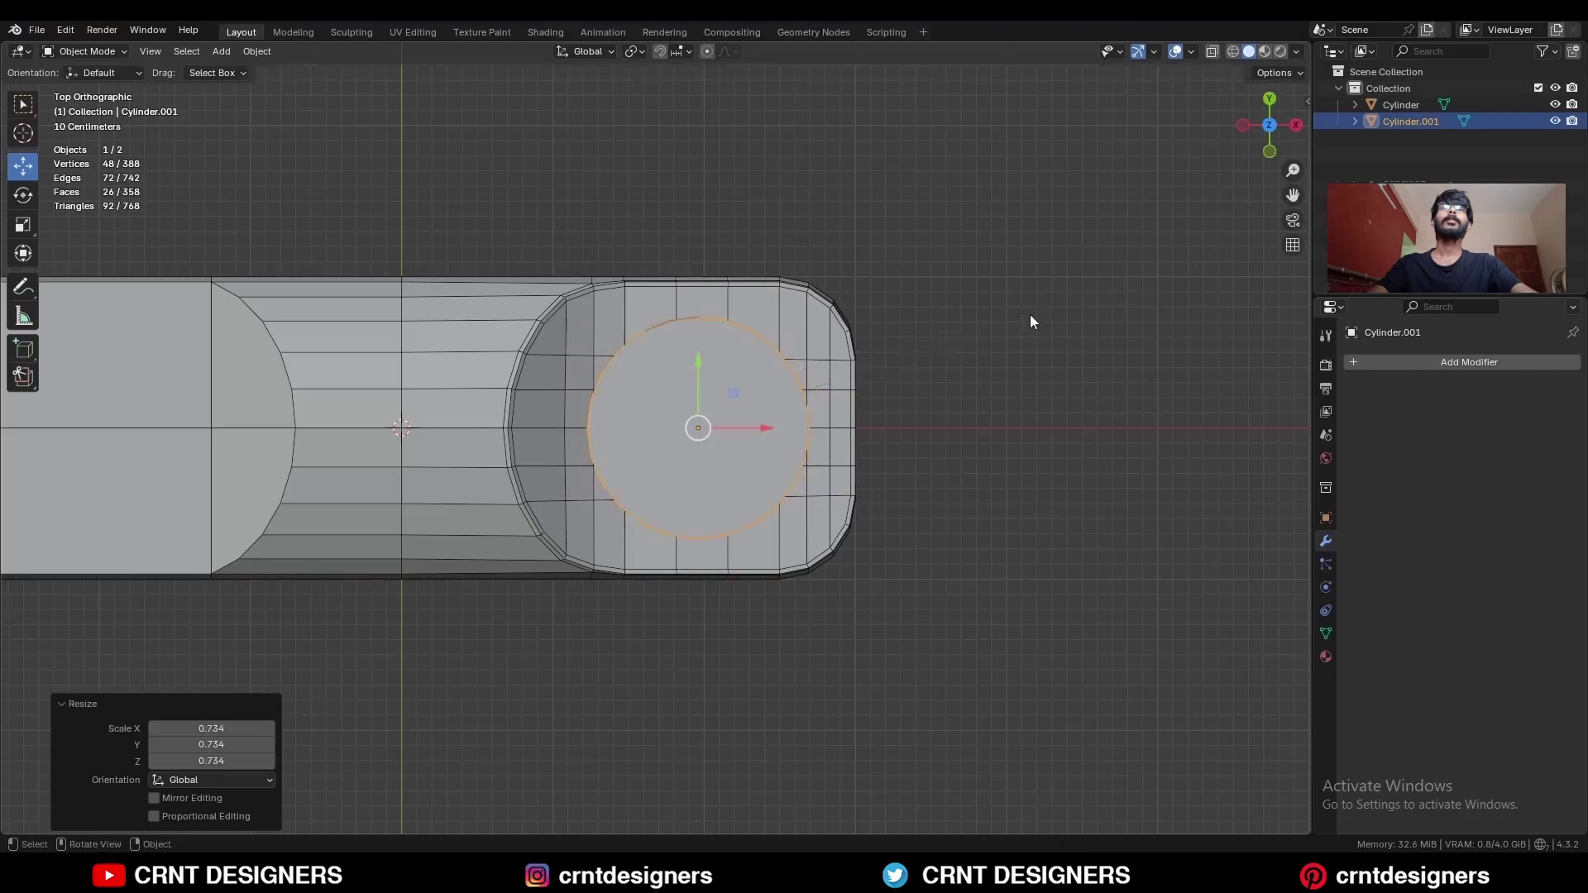
Subtract the new cylinder from the part with a Boolean Difference and raise it along Z so it cuts only a shallow recess
{"action": "middle_click_drag", "start_coordinate": [785, 430], "coordinate": [758, 384]}
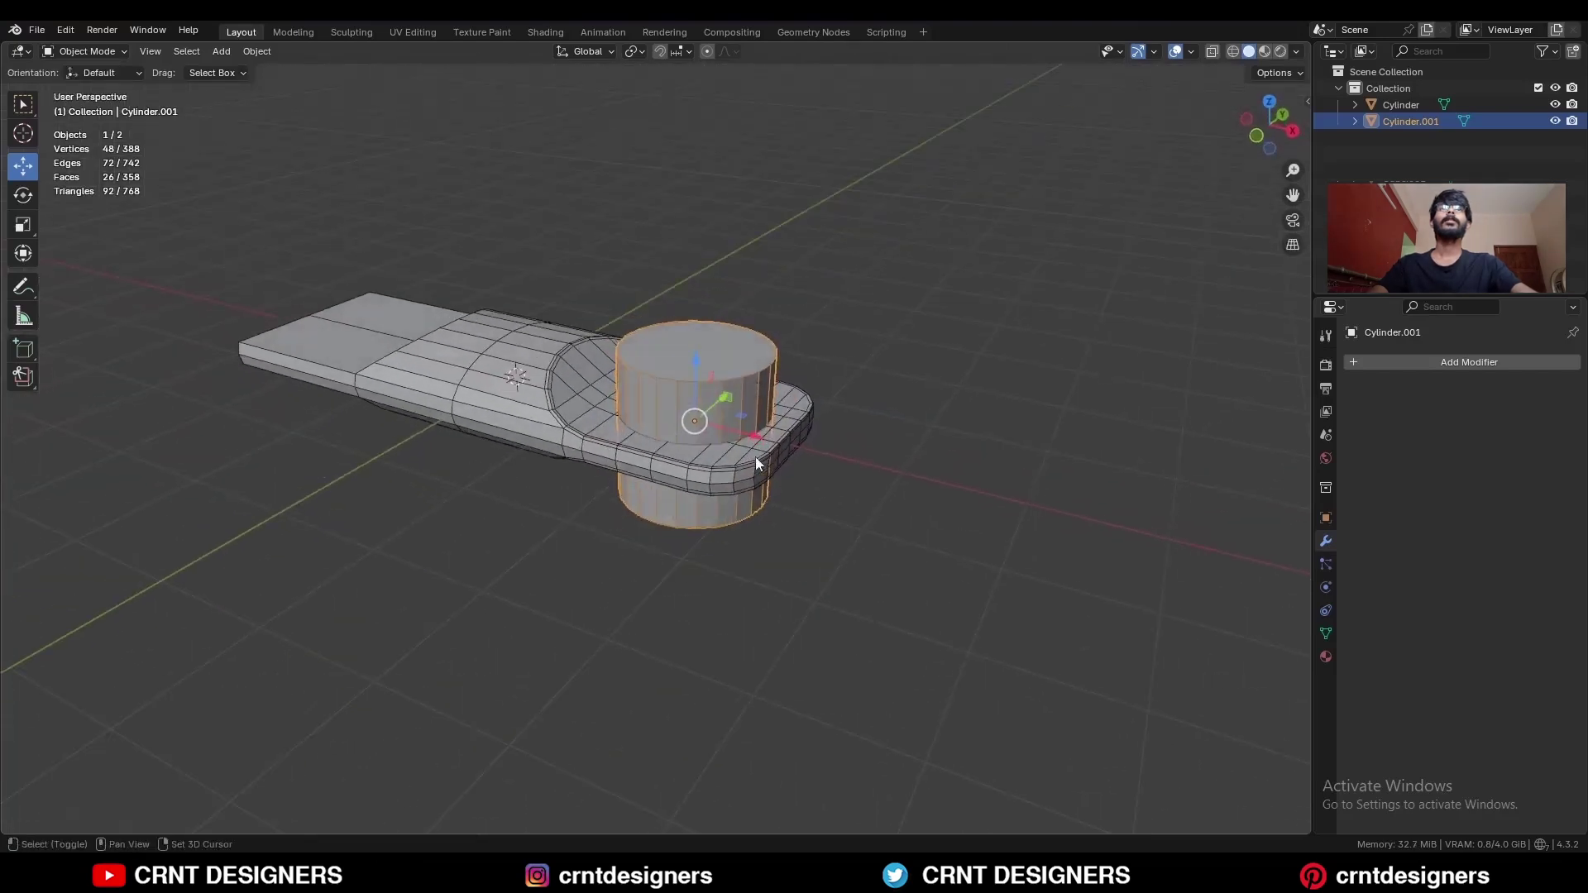
{"action": "left_click", "coordinate": [757, 478], "text": "shift"}
{"action": "key", "text": "shift+ctrl+b"}
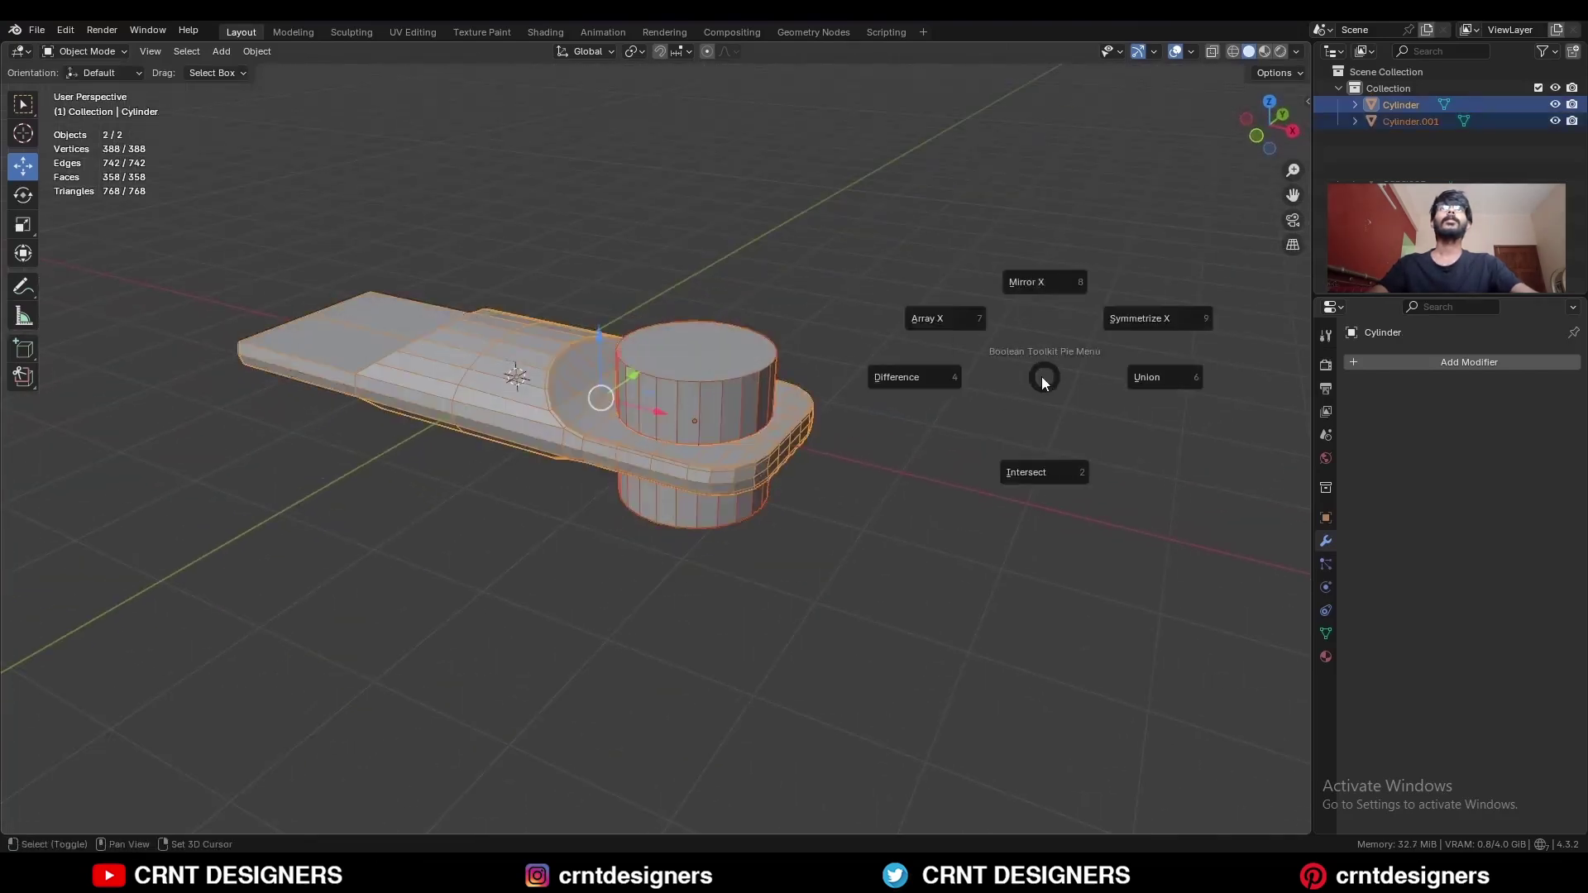
{"action": "left_click", "coordinate": [945, 379]}
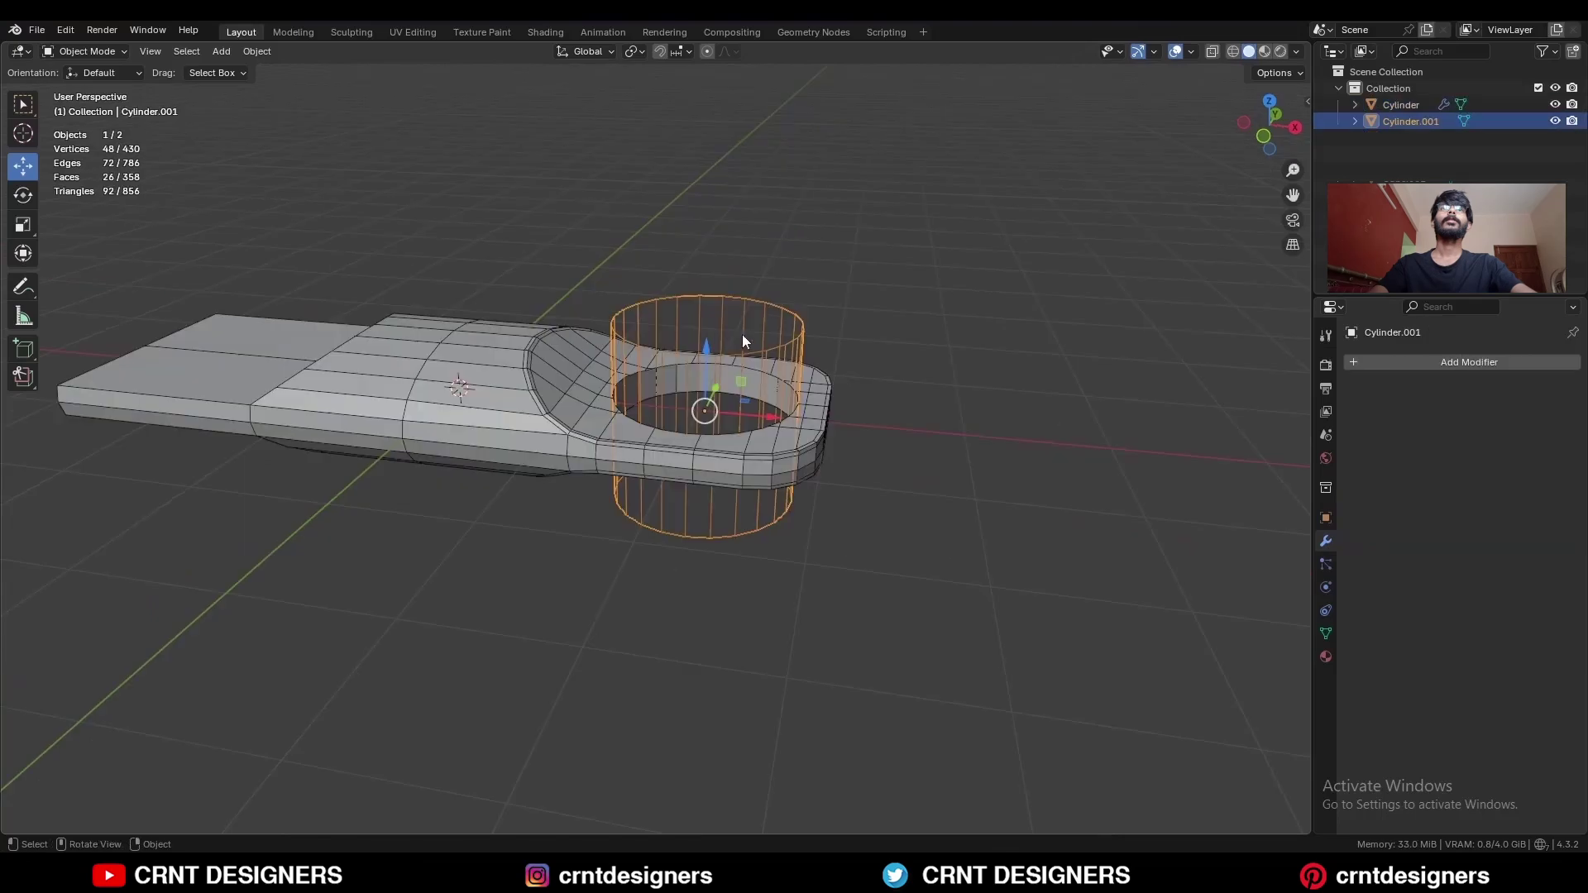
{"action": "left_click_drag", "start_coordinate": [708, 361], "coordinate": [721, 255]}
{"action": "scroll", "coordinate": [869, 285], "scroll_direction": "up", "scroll_amount": 4}
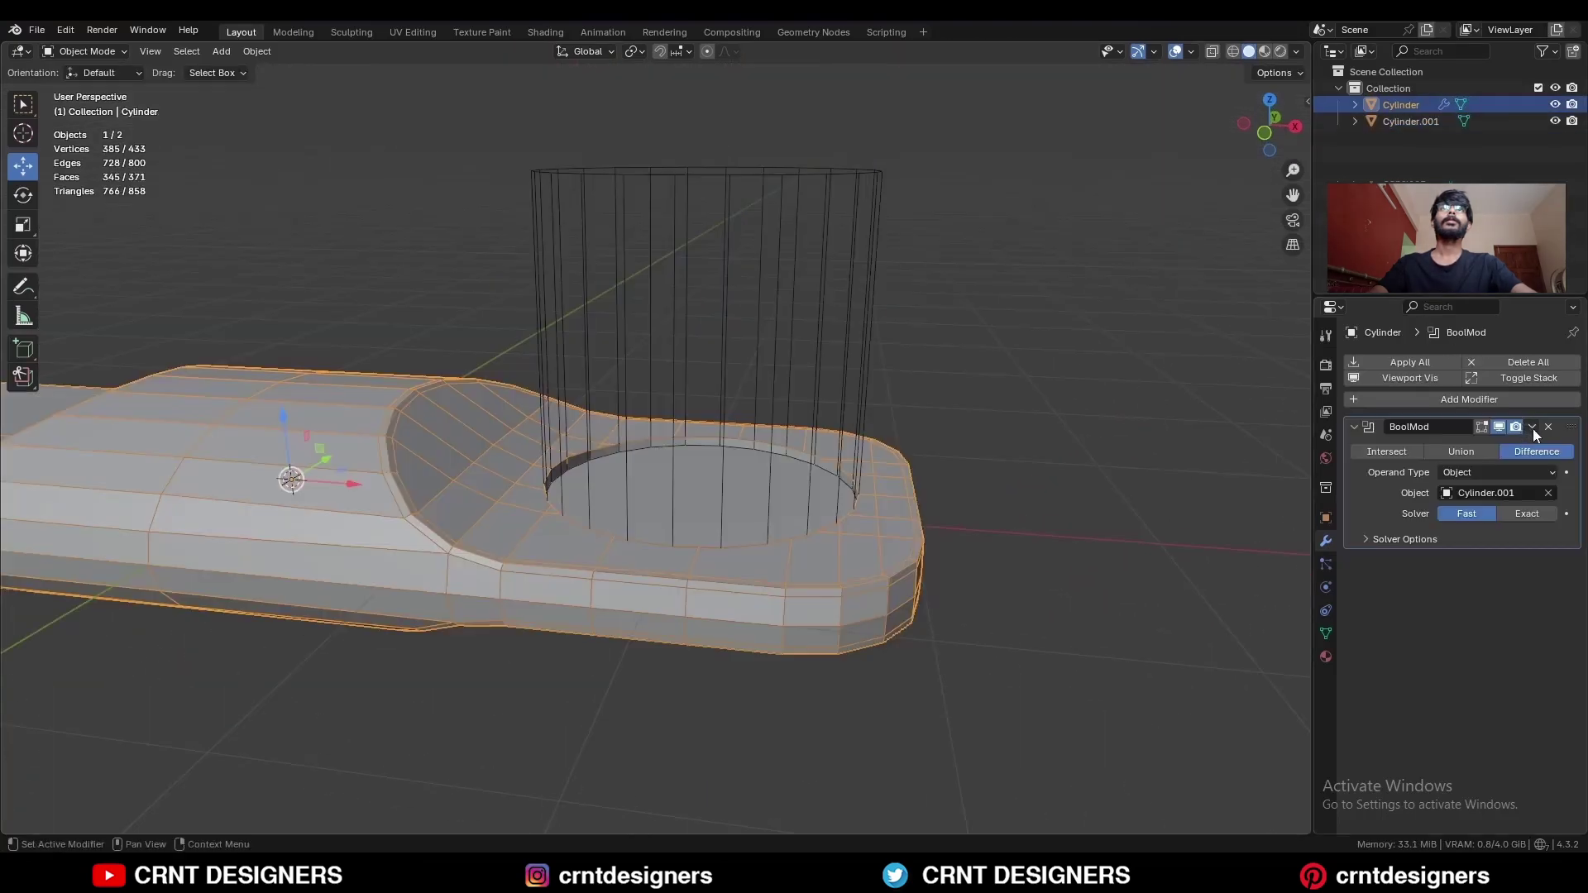
Apply the part's Boolean modifier and delete the cutter cylinder
{"action": "left_click", "coordinate": [1532, 427]}
{"action": "left_click", "coordinate": [1522, 446]}
{"action": "left_click", "coordinate": [821, 246]}
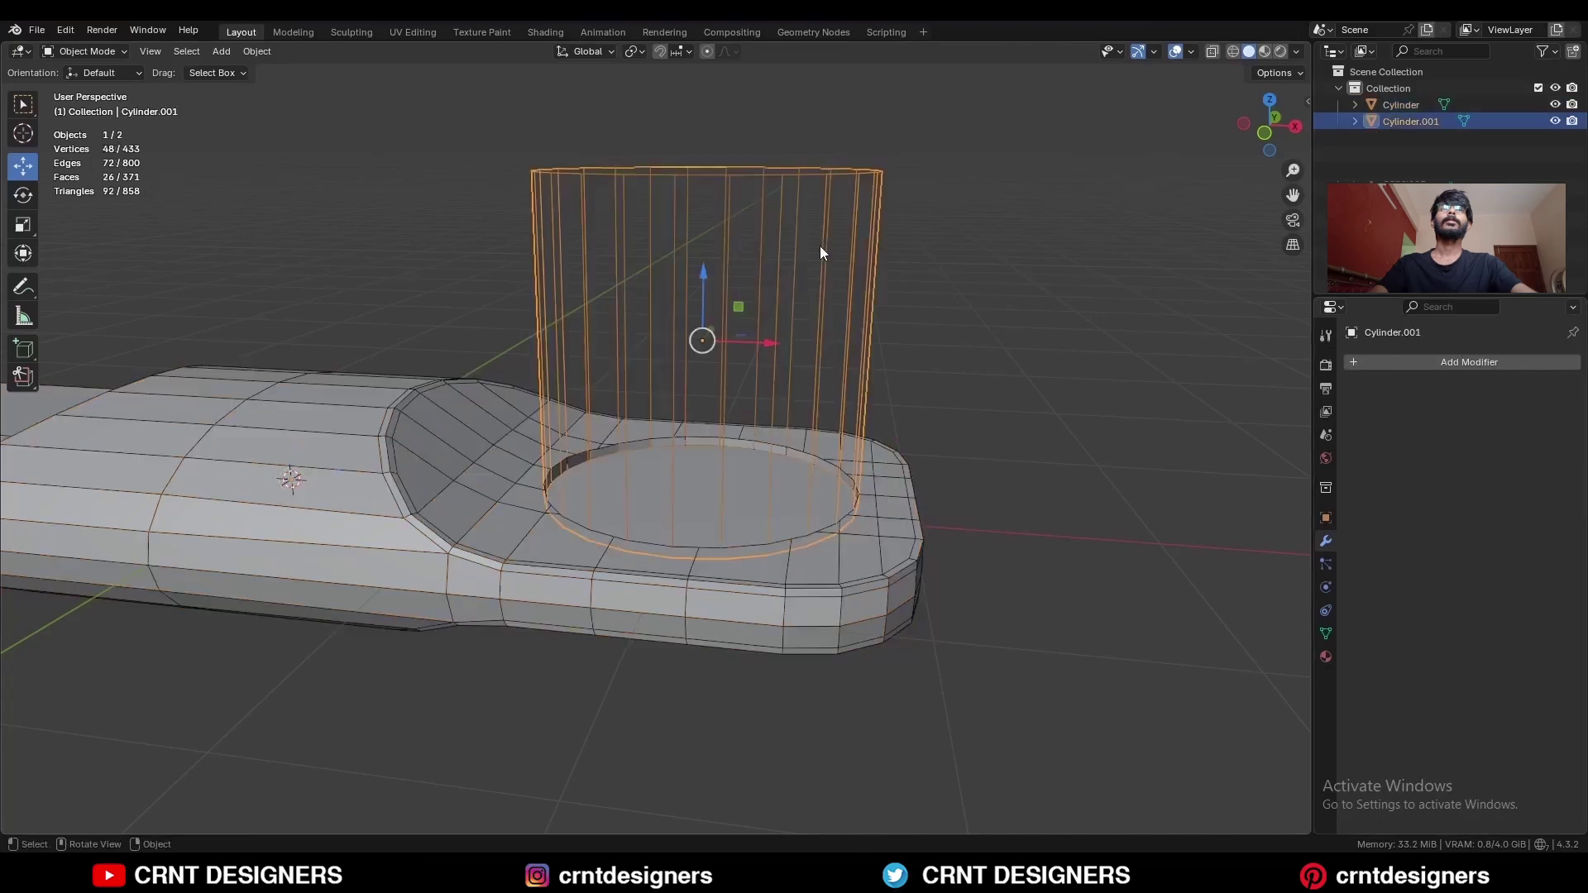
{"action": "key", "text": "x"}
{"action": "left_click", "coordinate": [820, 246]}
{"action": "middle_click_drag", "start_coordinate": [808, 330], "coordinate": [831, 469]}
Dissolve the recess's floor and wall faces into one circular face flush with the flat end
{"action": "left_click", "coordinate": [796, 469]}
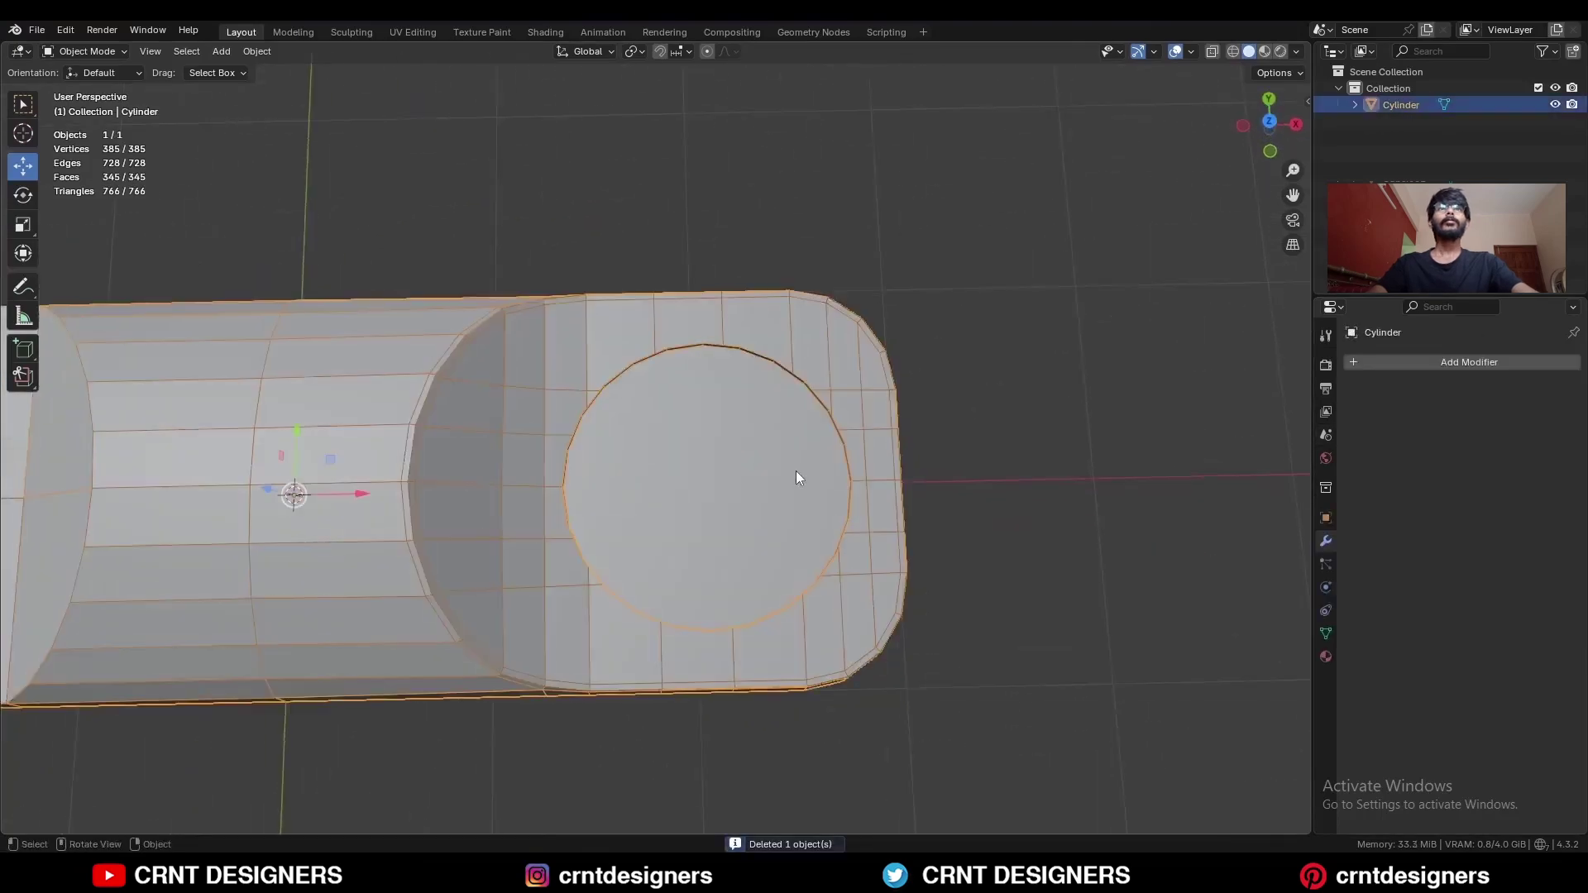
{"action": "key", "text": "Tab"}
{"action": "left_click", "coordinate": [796, 479]}
{"action": "scroll", "coordinate": [776, 406], "scroll_direction": "up", "scroll_amount": 3}
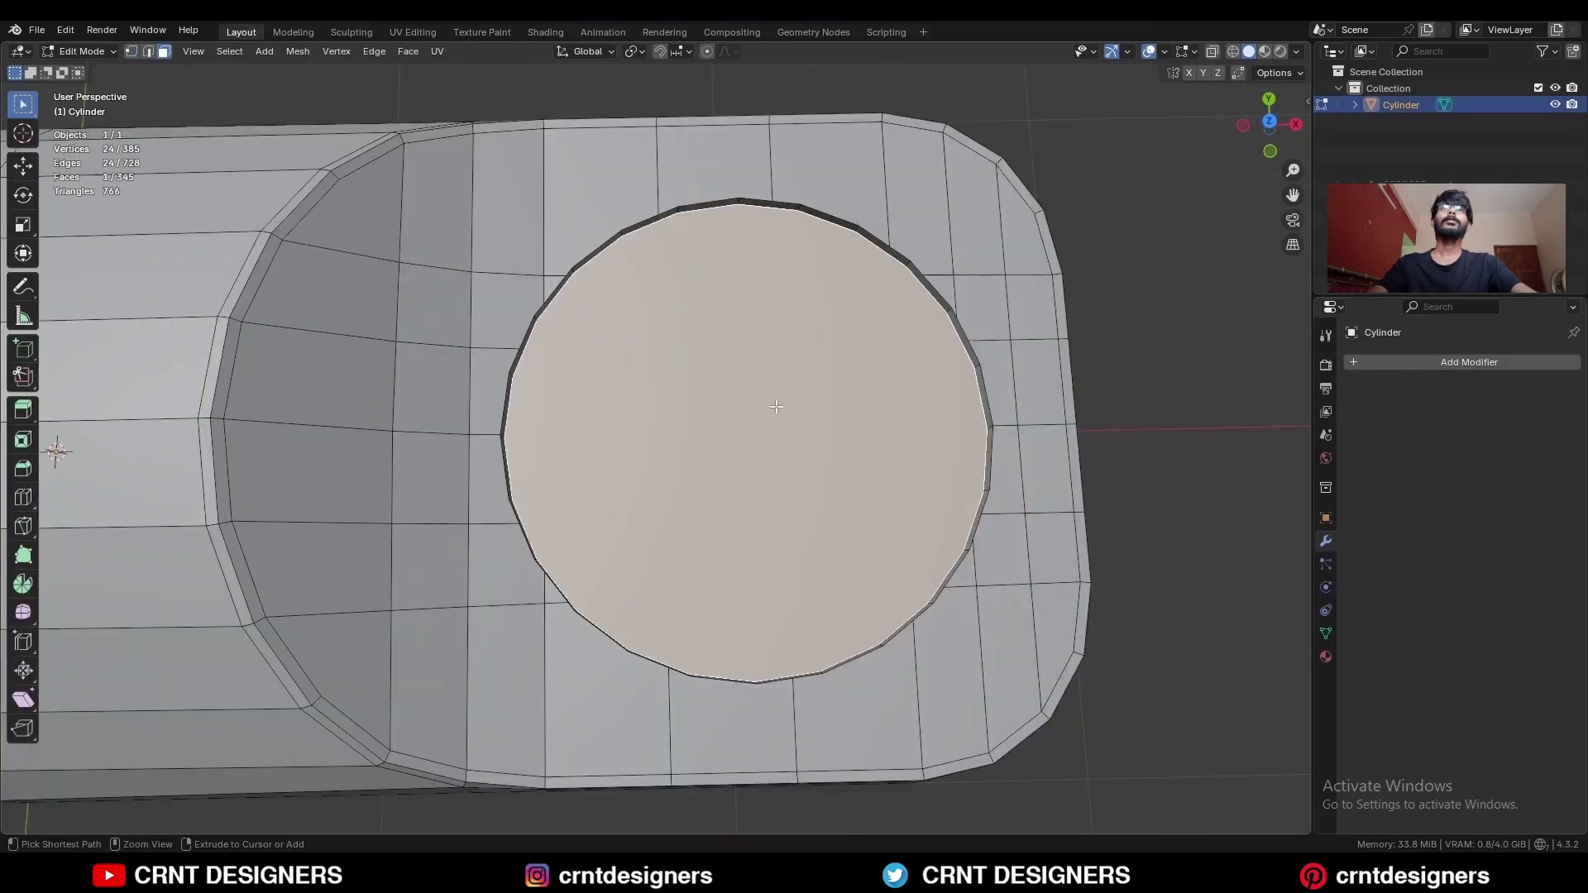
{"action": "key", "text": "ctrl+x"}
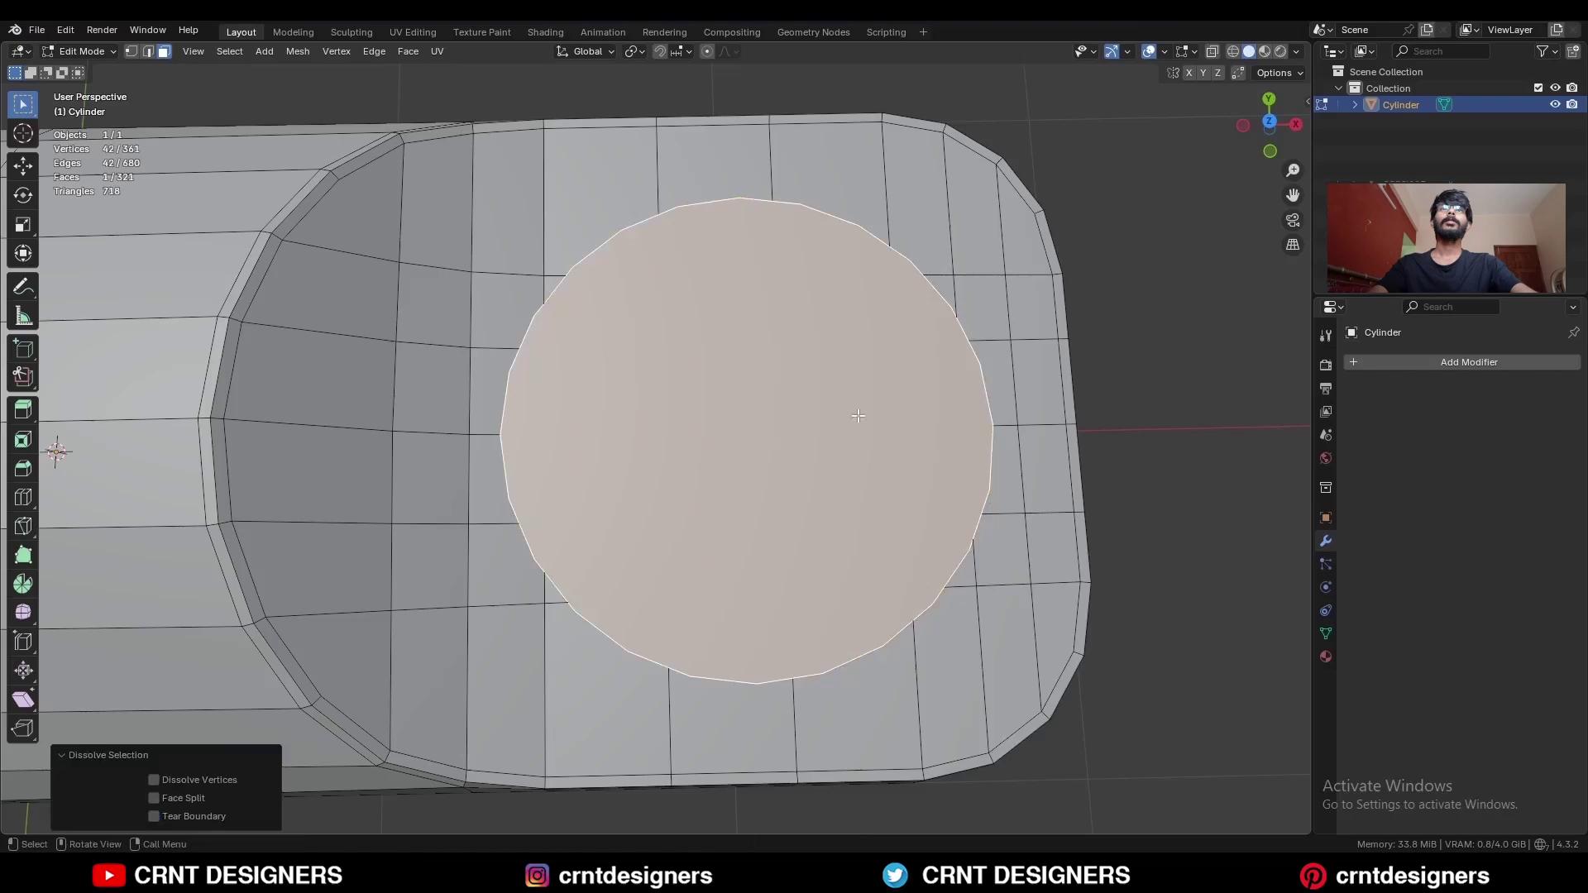
Merge the two closely spaced vertices on the slope side of the circle's rim into one
{"action": "key", "text": "1"}
{"action": "key", "text": "alt+a"}
{"action": "scroll", "coordinate": [573, 326], "scroll_direction": "up", "scroll_amount": 1}
{"action": "middle_click_drag", "start_coordinate": [597, 353], "coordinate": [579, 467]}
{"action": "left_click", "coordinate": [521, 444]}
{"action": "left_click", "coordinate": [516, 417], "text": "shift"}
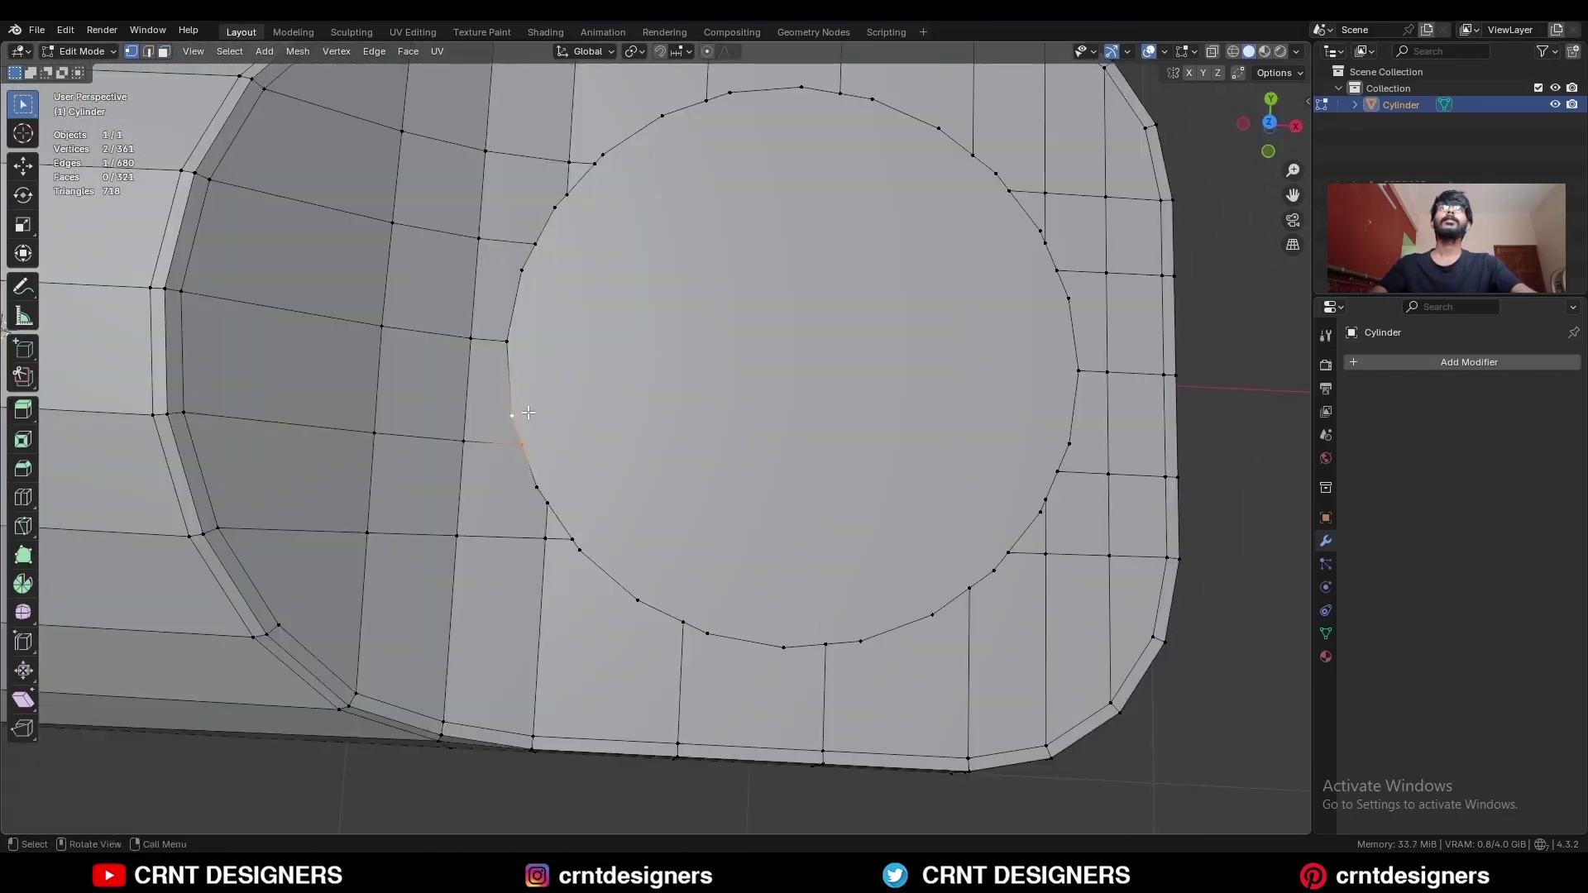
{"action": "key", "text": "m"}
{"action": "left_click", "coordinate": [520, 389]}
Connect the grid vertex at the slope's foot to the nearest circle rim vertex and dissolve the redundant short edge beside it
{"action": "middle_click_drag", "start_coordinate": [514, 414], "coordinate": [567, 424]}
{"action": "left_click", "coordinate": [517, 605]}
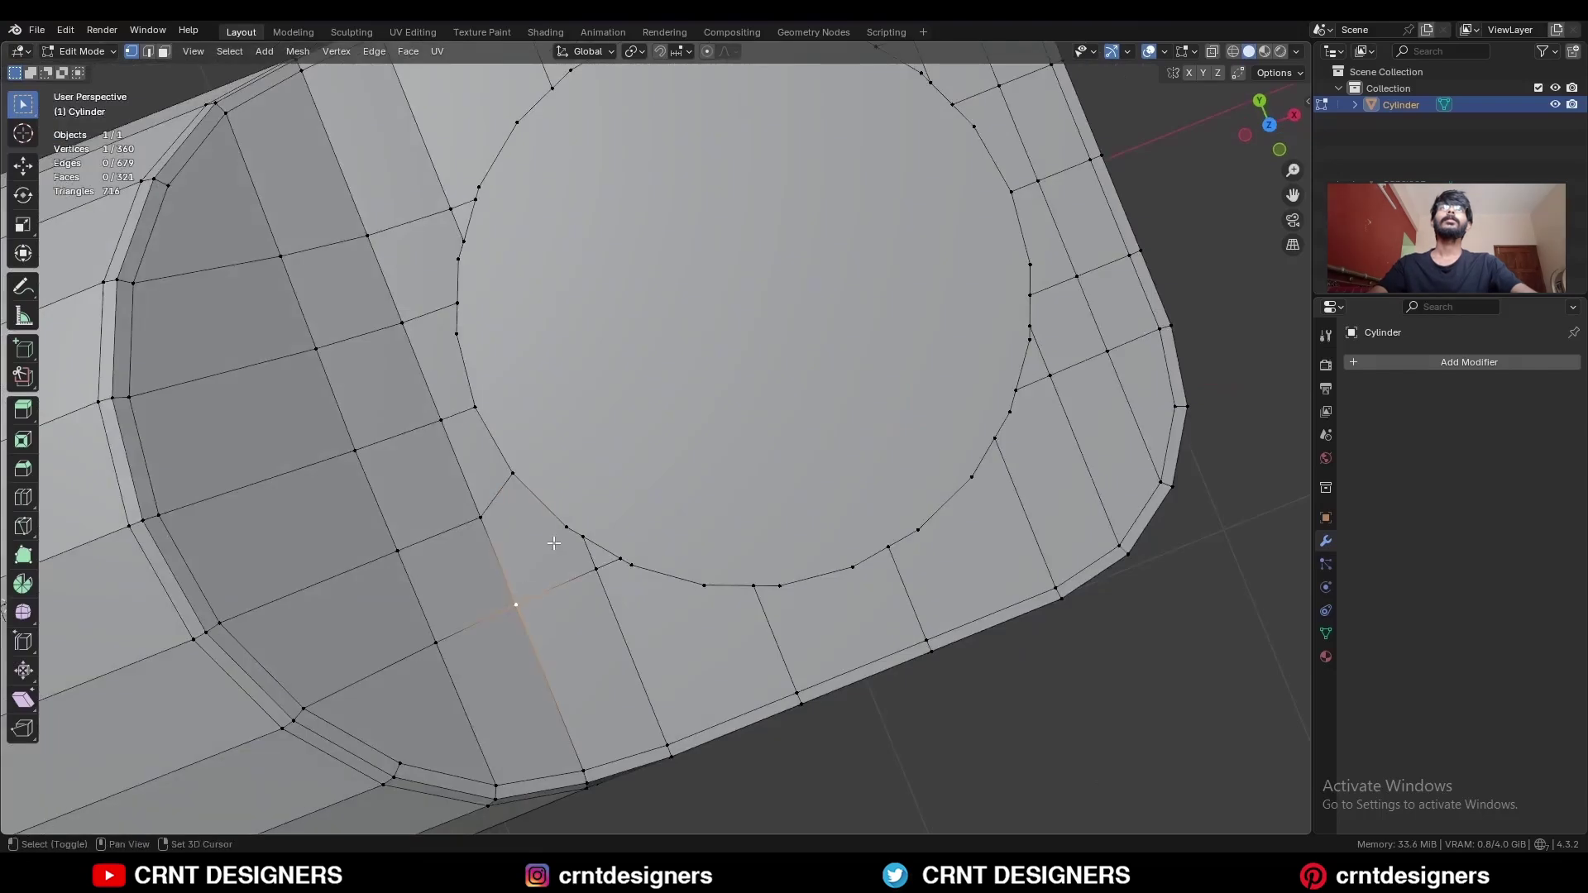
{"action": "left_click", "coordinate": [564, 533], "text": "shift"}
{"action": "left_click", "coordinate": [570, 577]}
{"action": "key", "text": "ctrl+x"}
{"action": "left_click", "coordinate": [593, 557]}
Merge the leftover grid vertices near the circle's slope-side quarter into the adjacent rim vertices
{"action": "middle_click_drag", "start_coordinate": [593, 556], "coordinate": [592, 469], "text": "shift"}
{"action": "key", "text": "1"}
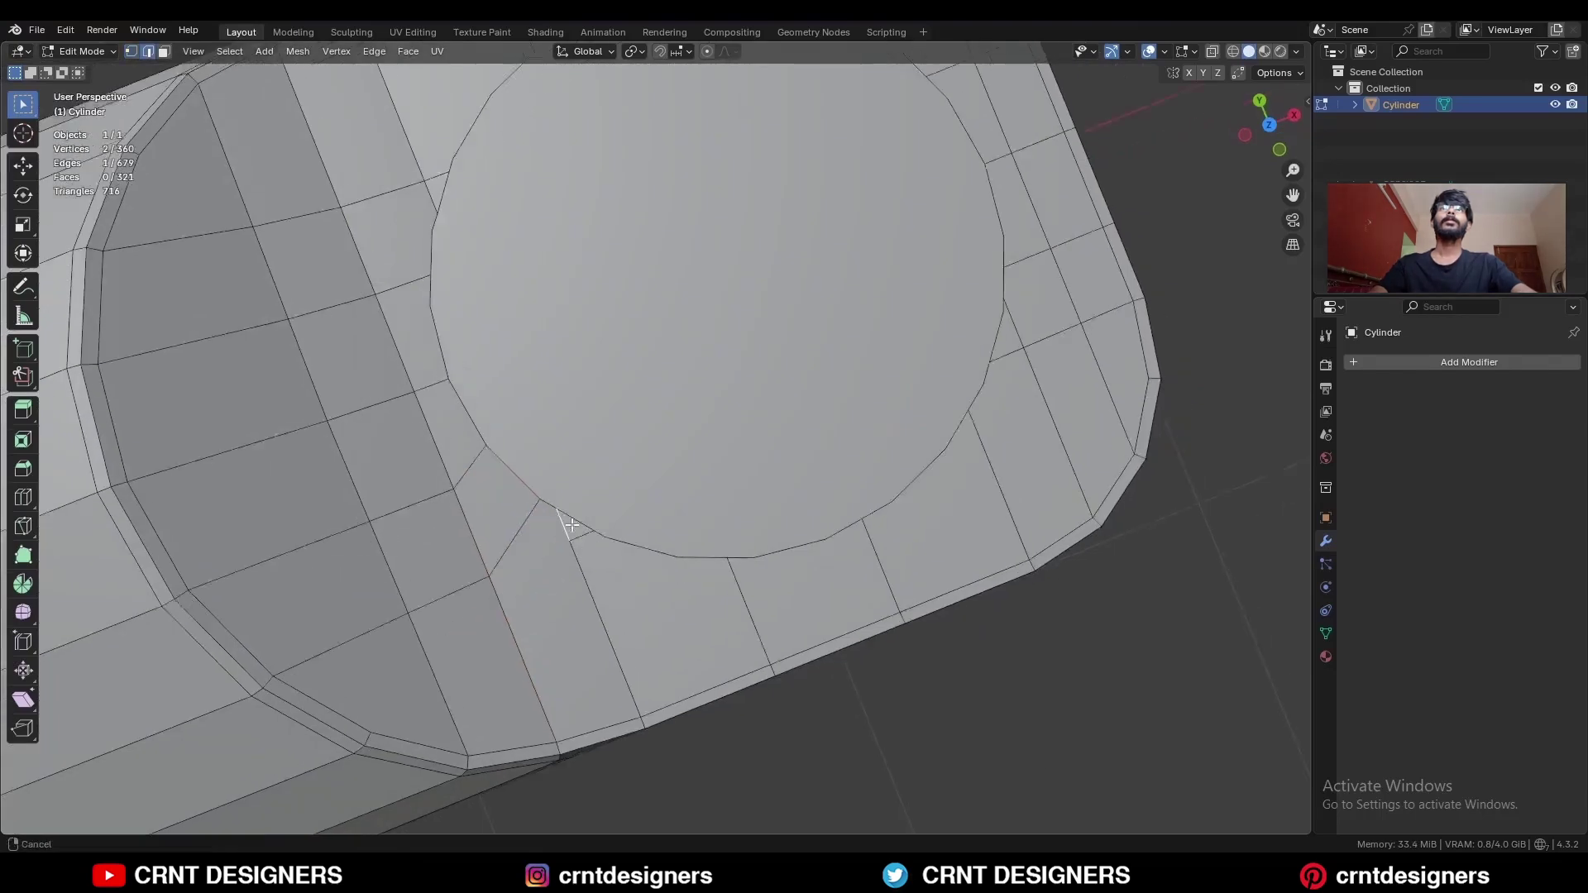
{"action": "key", "text": "m"}
{"action": "left_click", "coordinate": [605, 516]}
{"action": "key", "text": "m"}
{"action": "left_click", "coordinate": [660, 526]}
{"action": "middle_click_drag", "start_coordinate": [660, 526], "coordinate": [694, 556]}
Connect three circle rim vertices to vertices of the outer edge loop between the slope's foot and the middle of the -Y side
{"action": "left_click", "coordinate": [707, 601]}
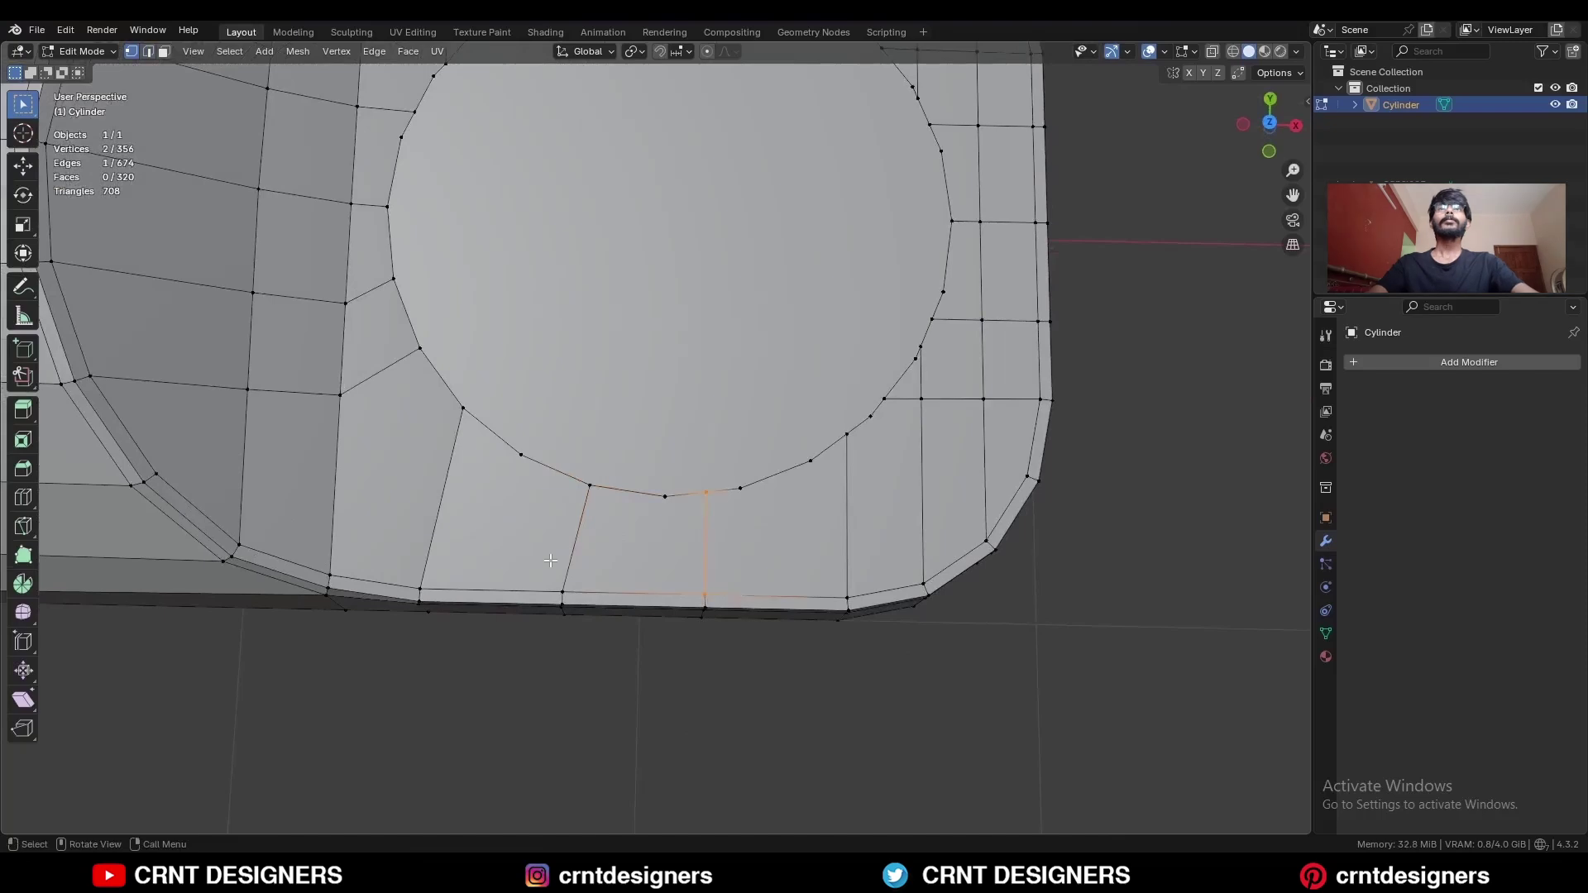
{"action": "left_click", "coordinate": [563, 594]}
{"action": "left_click", "coordinate": [526, 462], "text": "shift"}
{"action": "key", "text": "j"}
{"action": "key", "text": "2"}
{"action": "key", "text": "1"}
{"action": "left_click", "coordinate": [506, 403]}
{"action": "left_click", "coordinate": [382, 578], "text": "shift"}
{"action": "key", "text": "j"}
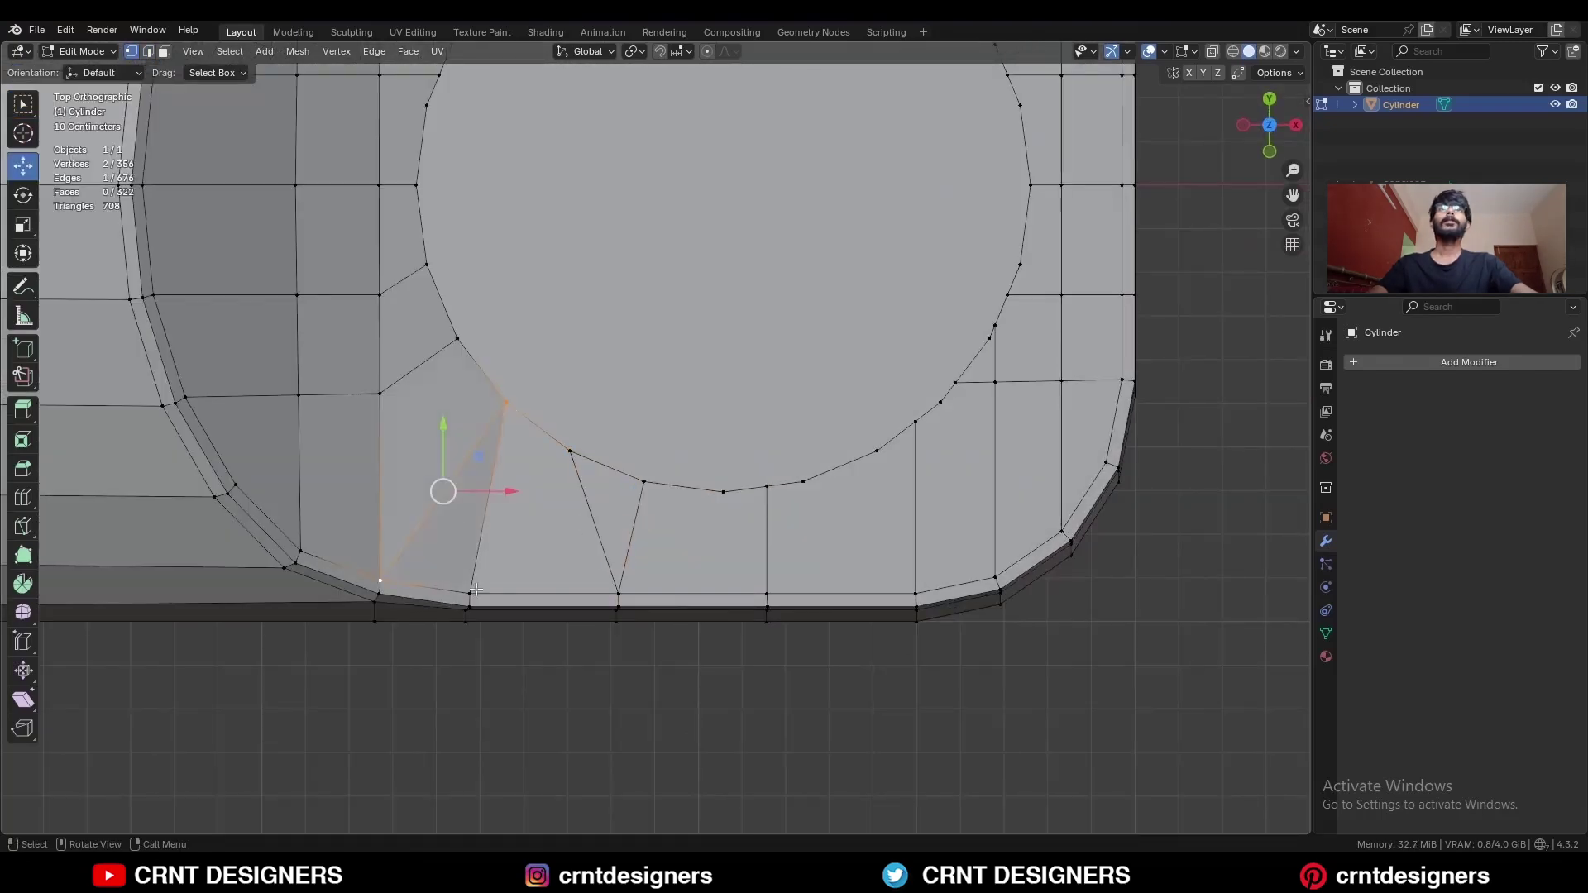
{"action": "left_click", "coordinate": [469, 593]}
{"action": "left_click", "coordinate": [570, 451], "text": "shift"}
{"action": "key", "text": "j"}
Dissolve the surplus edge between the new rim connections on the -Y side
{"action": "key", "text": "2"}
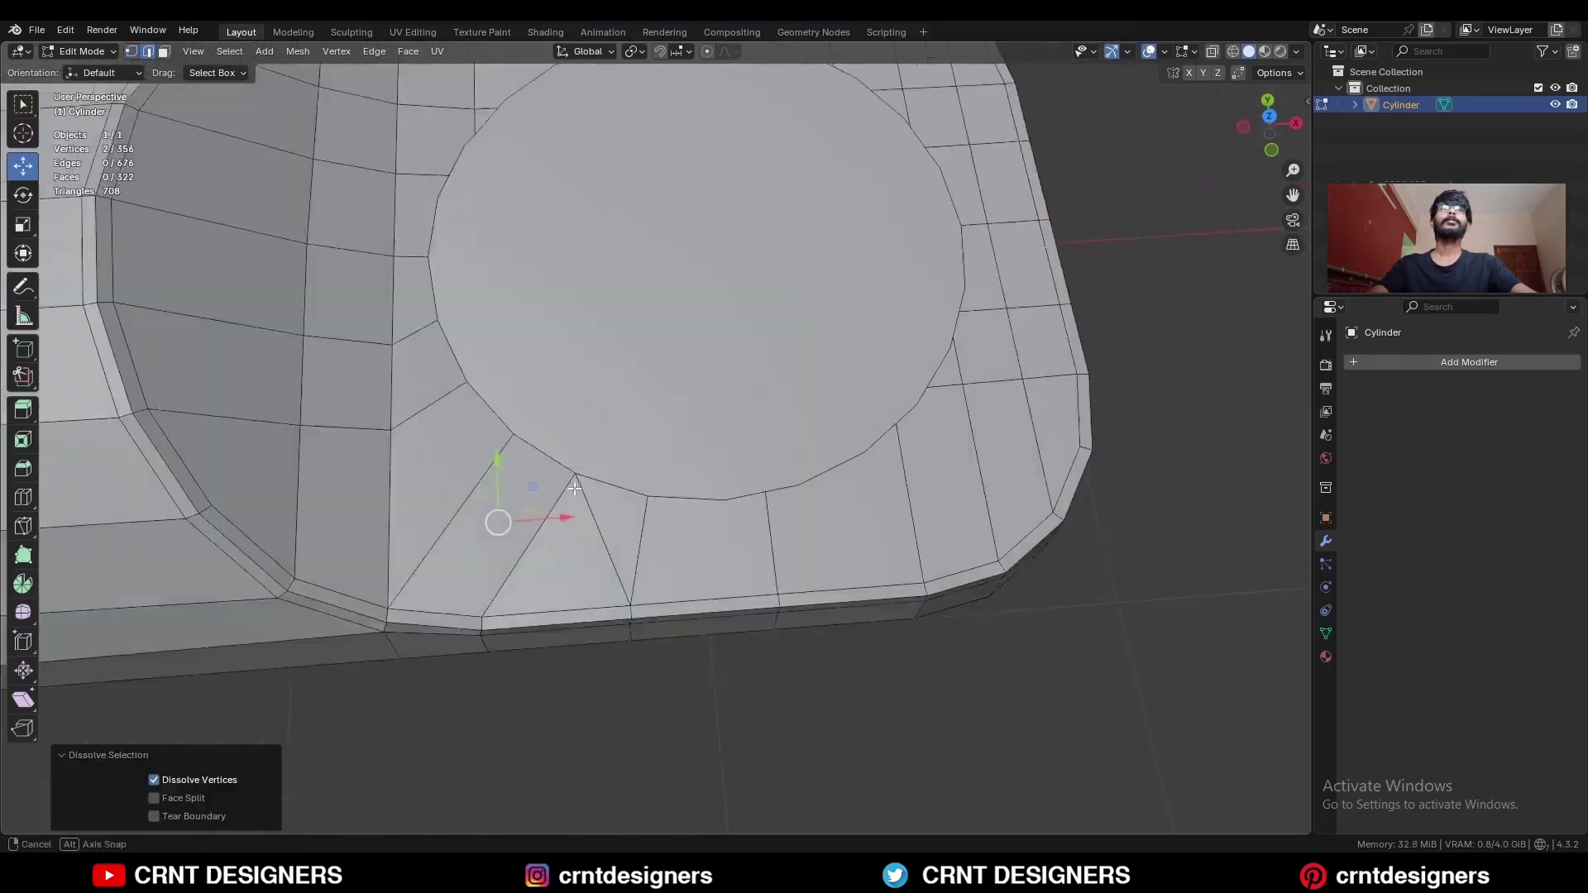
{"action": "mouse_move", "coordinate": [575, 489]}
{"action": "middle_mouse_down"}
{"action": "mouse_move", "coordinate": [568, 415]}
{"action": "mouse_move", "coordinate": [603, 500]}
{"action": "mouse_move", "coordinate": [597, 488]}
{"action": "middle_mouse_up"}
{"action": "left_click", "coordinate": [603, 500]}
{"action": "key", "text": "ctrl+x"}
Knife-cut along Y from the circle's outermost vertex across the -Y side, and diagonally from a neighbouring rim vertex to the rounded corner's start
{"action": "key", "text": "1"}
{"action": "left_click", "coordinate": [585, 458]}
{"action": "left_click", "coordinate": [20, 523]}
{"action": "key", "text": "y"}
{"action": "left_click", "coordinate": [588, 612]}
{"action": "key", "text": "Return"}
{"action": "left_click", "coordinate": [671, 450]}
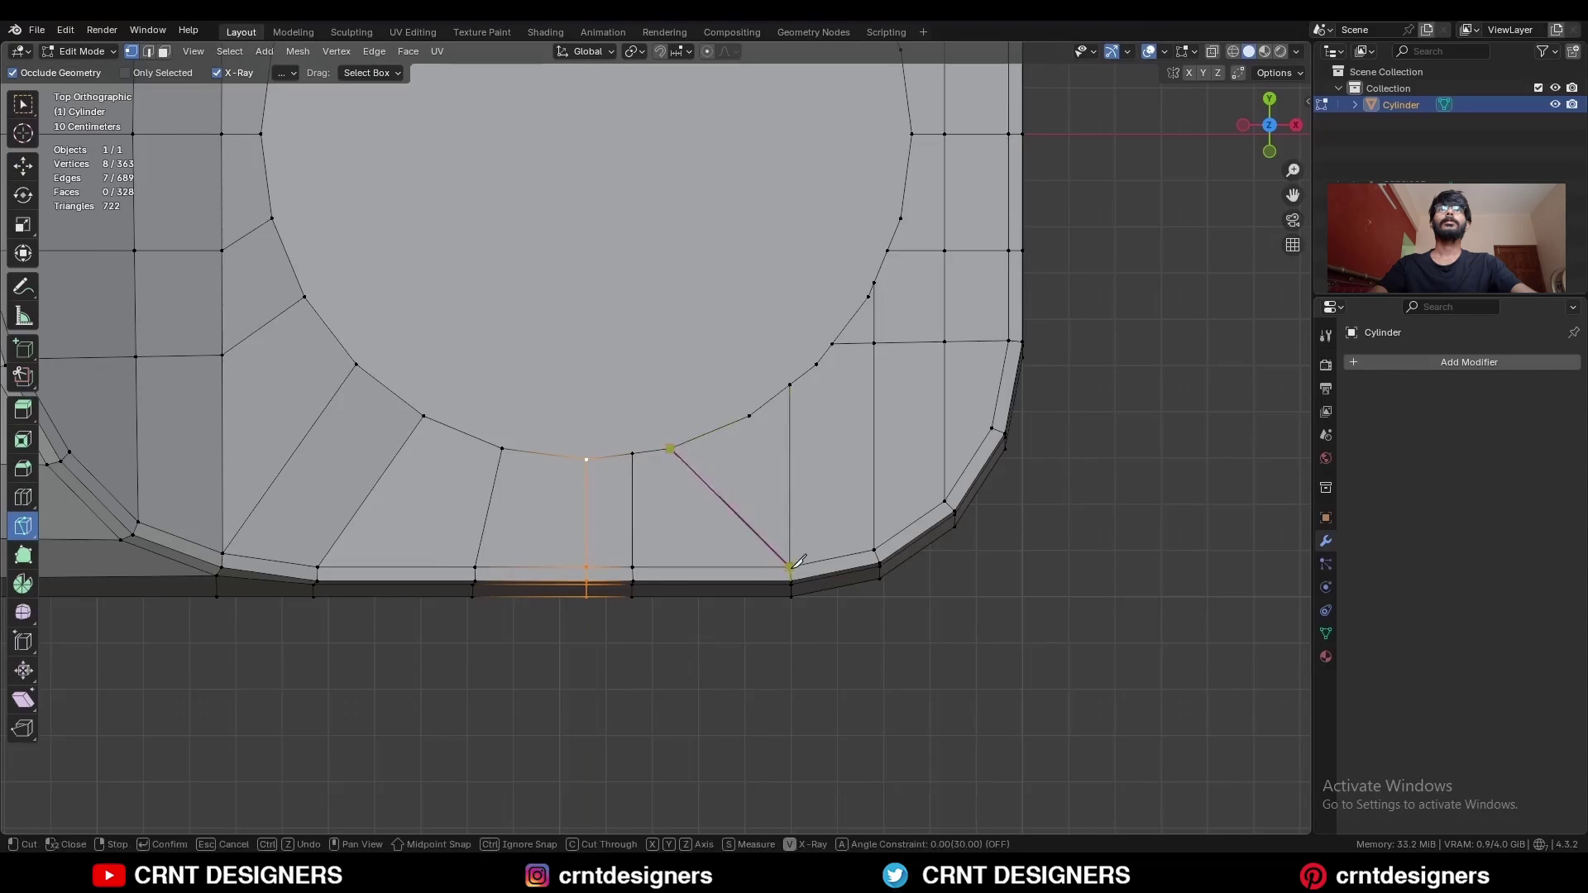
{"action": "left_click", "coordinate": [790, 568]}
{"action": "key", "text": "Return"}
Dissolve the old crosswise edge loop beside the knife cut and connect the following rim vertex to the rounded corner
{"action": "key", "text": "w"}
{"action": "key", "text": "ctrl+x"}
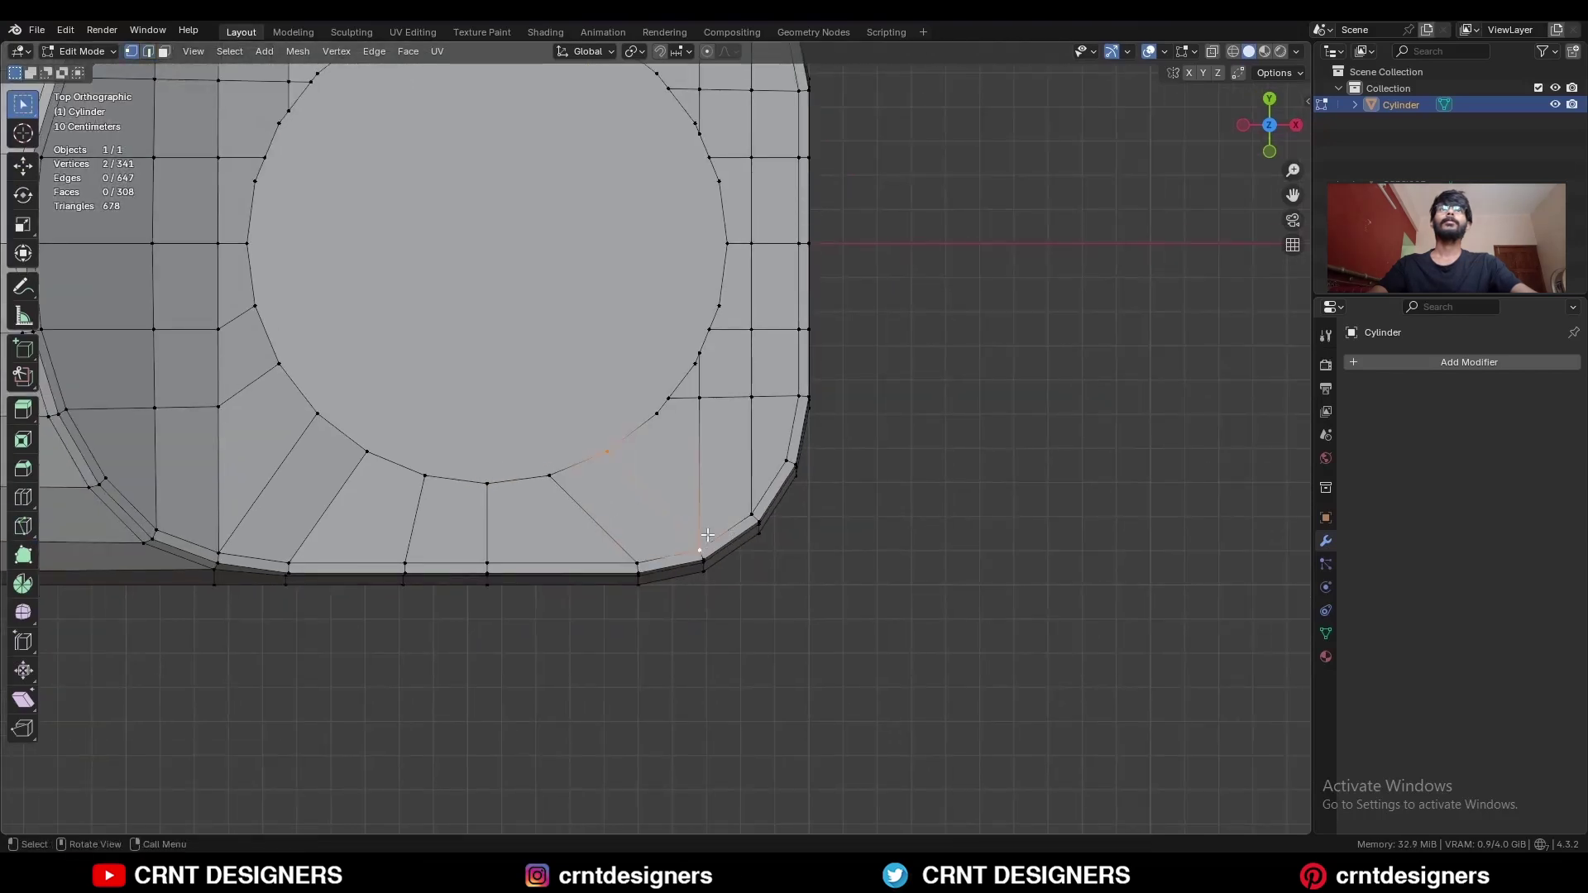
{"action": "key", "text": "j"}
Merge the rim vertex where the lengthwise grid edge meets the circle into the neighbouring circle vertex near the end
{"action": "scroll", "coordinate": [663, 416], "scroll_direction": "up", "scroll_amount": 2}
{"action": "left_click", "coordinate": [687, 333]}
{"action": "middle_click_drag", "start_coordinate": [687, 333], "coordinate": [661, 489], "text": "shift"}
{"action": "left_click", "coordinate": [681, 461], "text": "shift"}
{"action": "key", "text": "m"}
{"action": "left_click", "coordinate": [681, 459]}
Connect the remaining rim vertices to the rounded corner's vertices and dissolve the leftover grid edges between them
{"action": "left_click", "coordinate": [613, 481]}
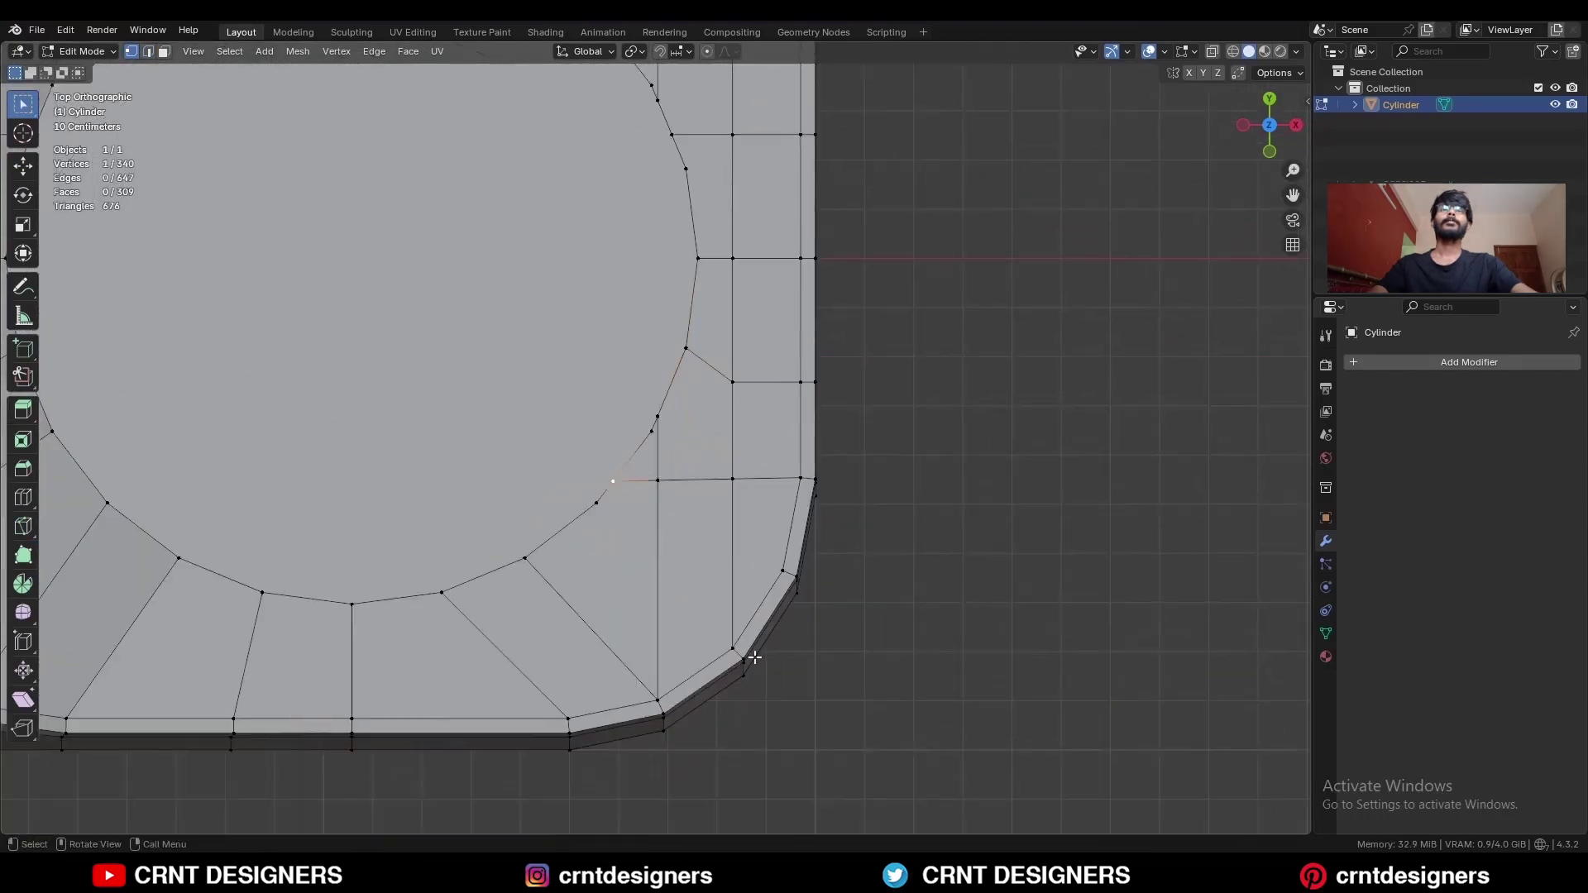
{"action": "key", "text": "1"}
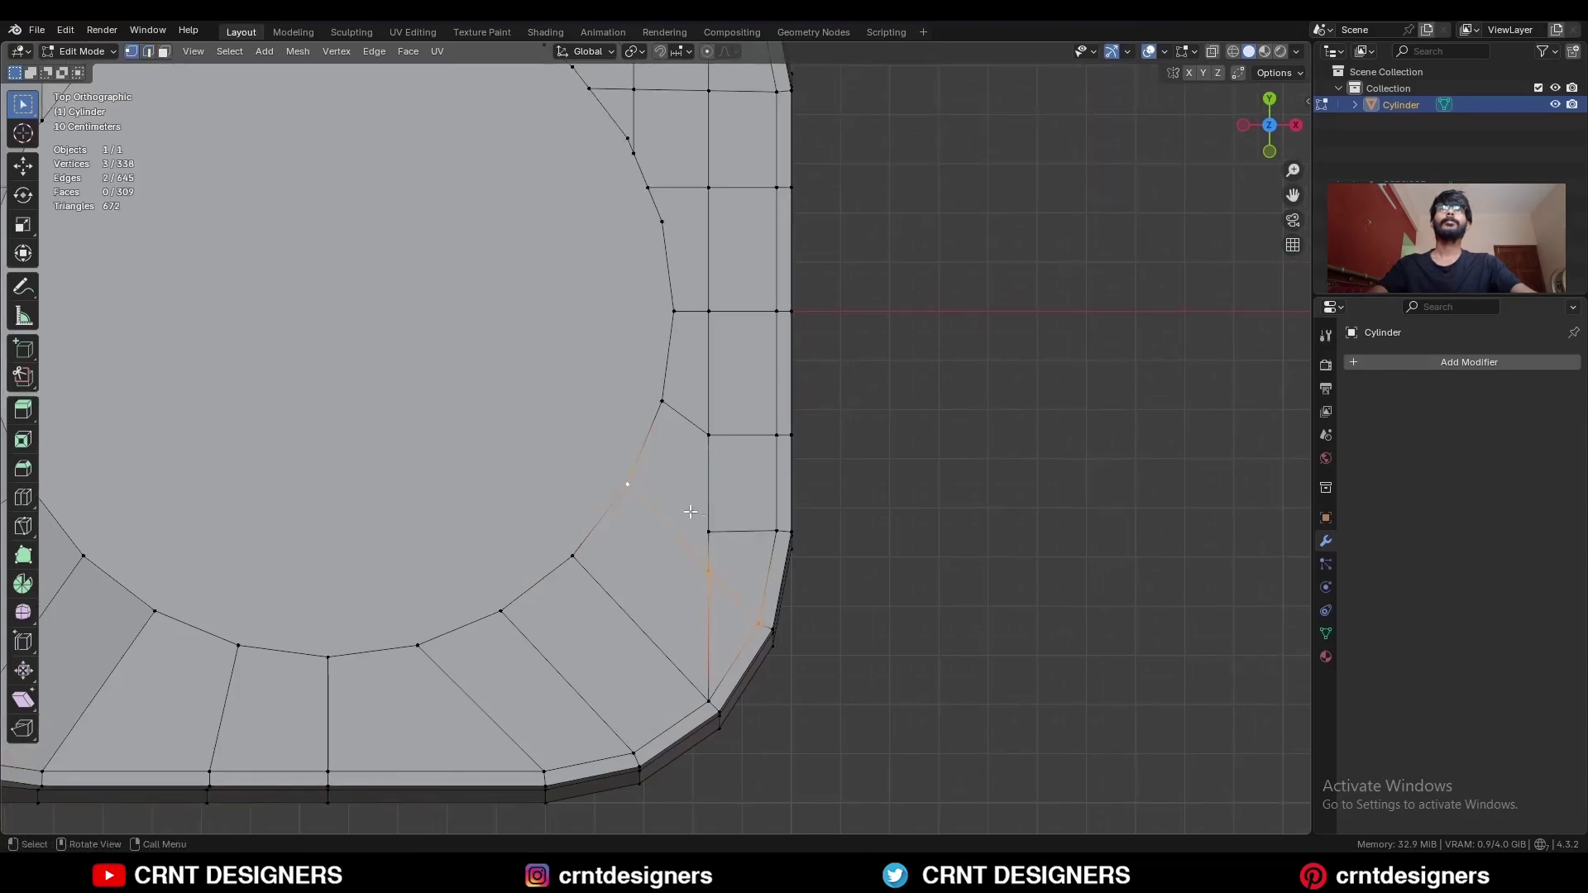
{"action": "key", "text": "2"}
{"action": "key", "text": "ctrl+x"}
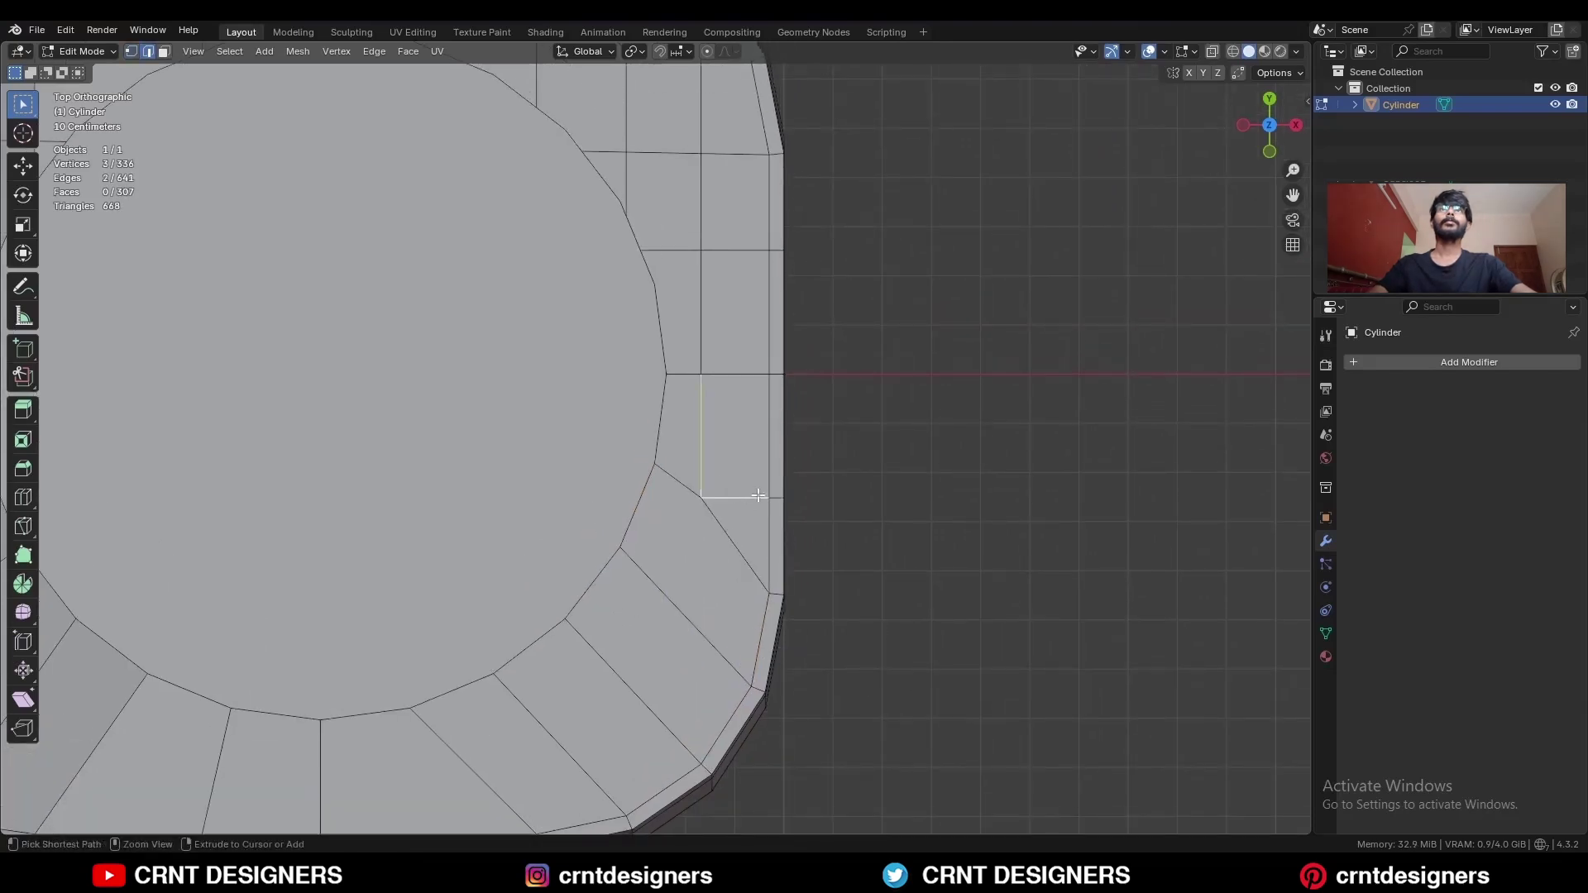
{"action": "key", "text": "ctrl+x"}
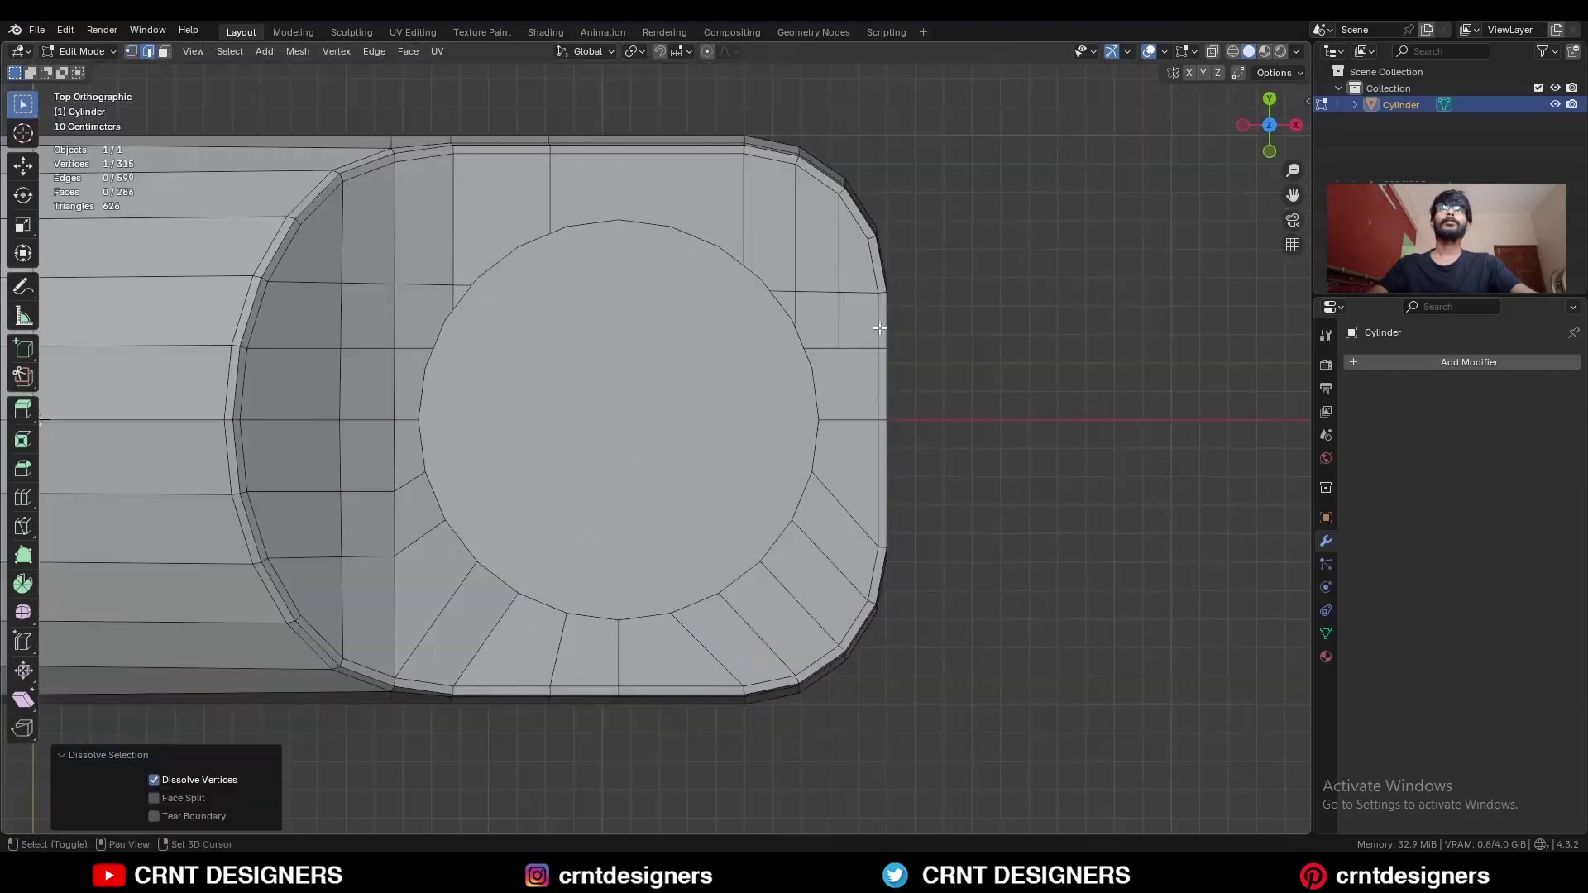
Symmetrize the whole mesh from -Y to +Y
{"action": "key", "text": "a"}
{"action": "left_click", "coordinate": [298, 51]}
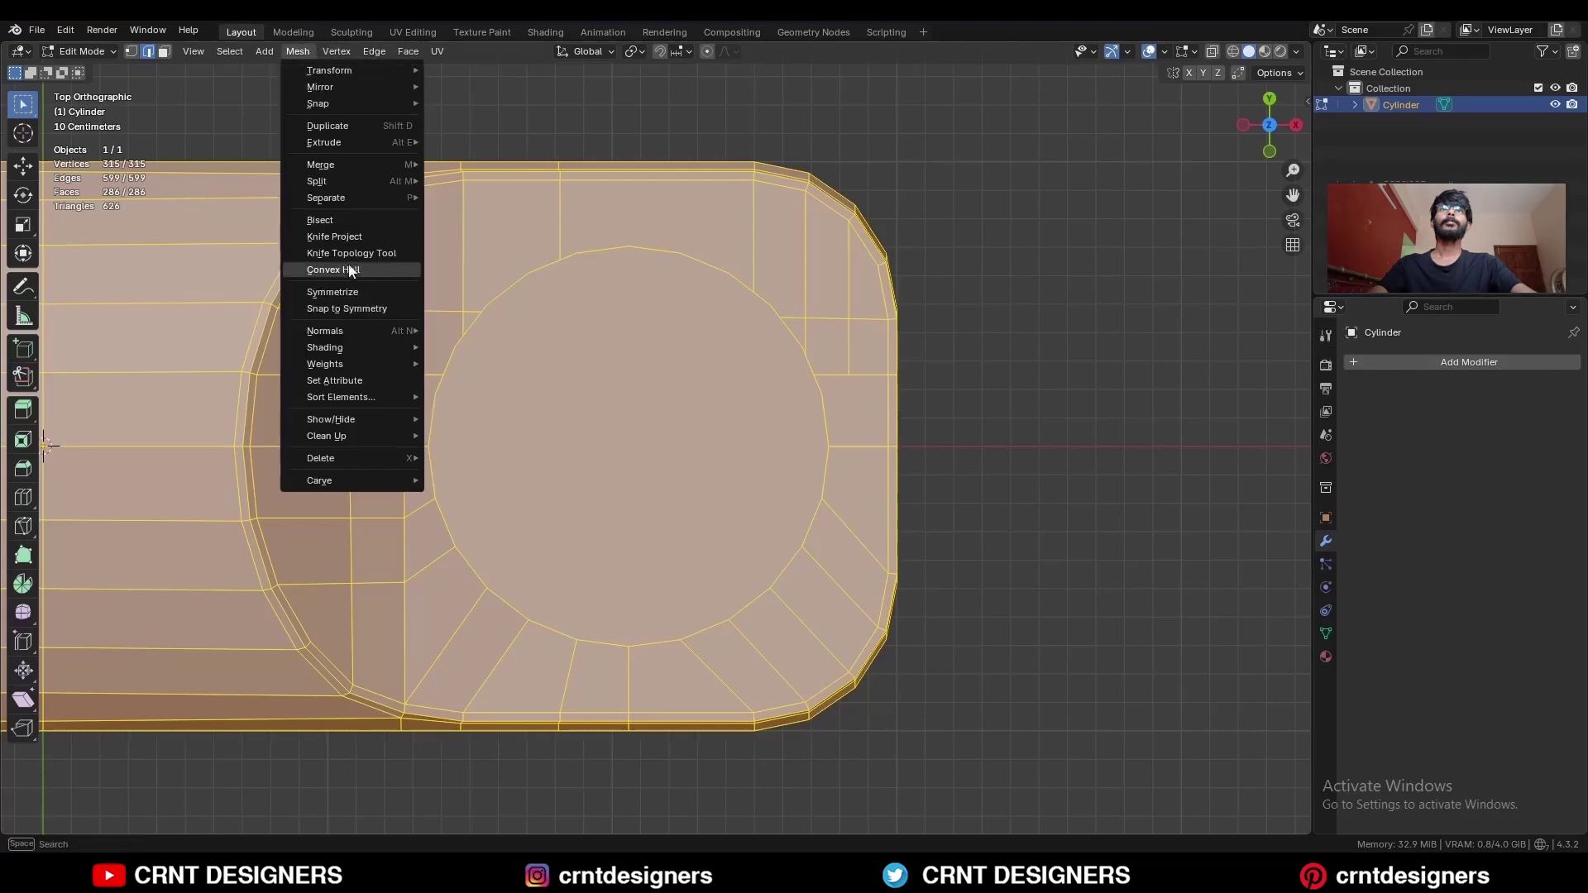
{"action": "left_click", "coordinate": [331, 295]}
{"action": "left_click", "coordinate": [191, 706]}
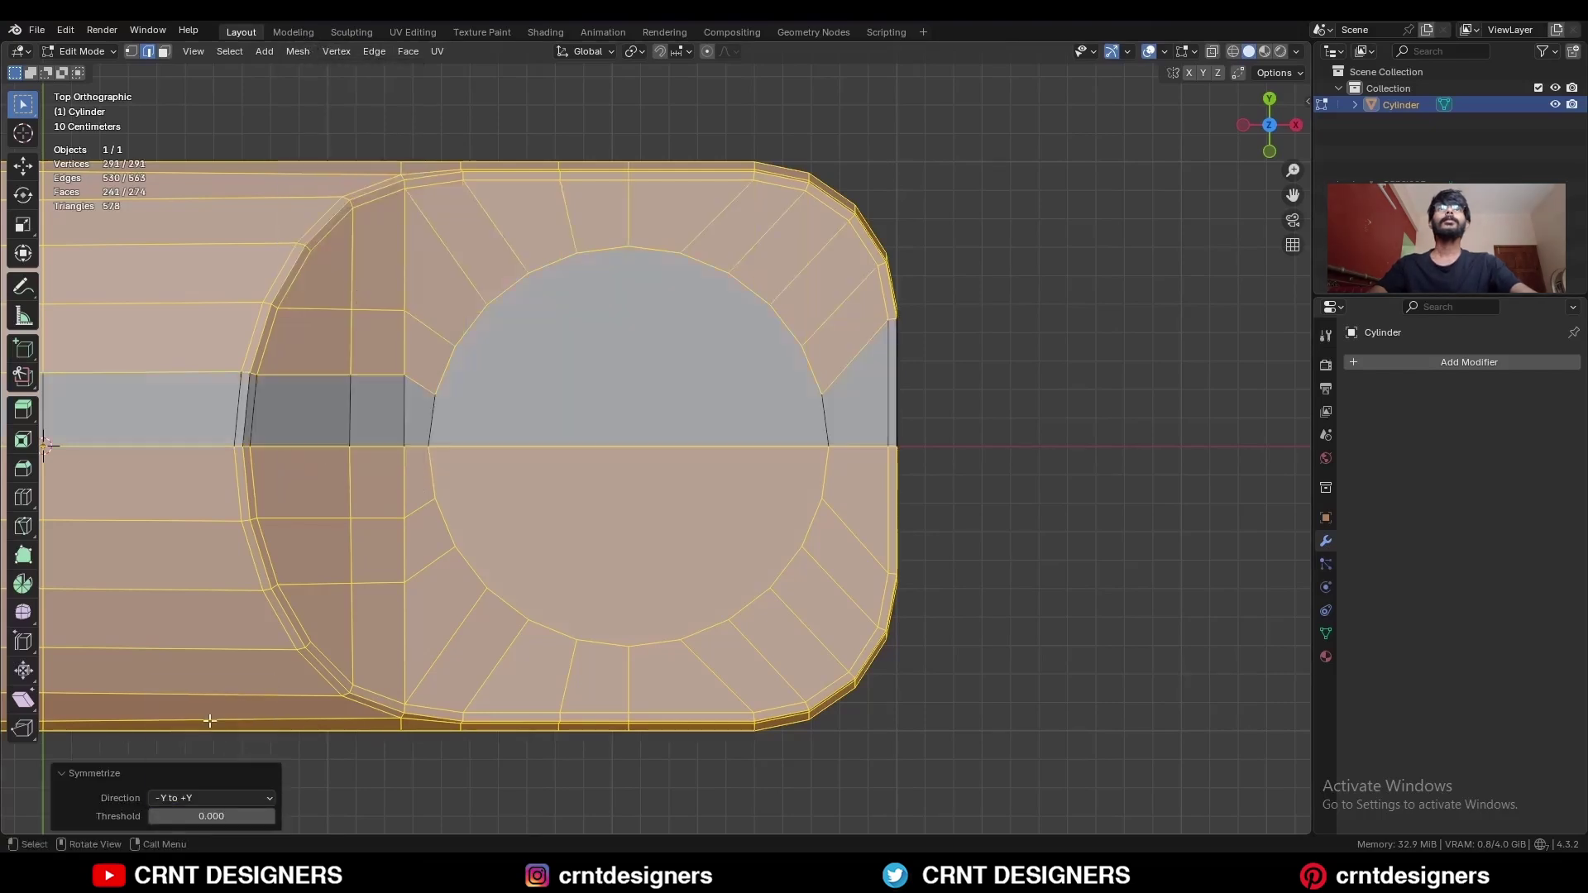
Dissolve the centre edge splitting the circle so the top and bottom each have one full circular face
{"action": "key", "text": "alt+a"}
{"action": "left_click_drag", "start_coordinate": [815, 321], "coordinate": [570, 585]}
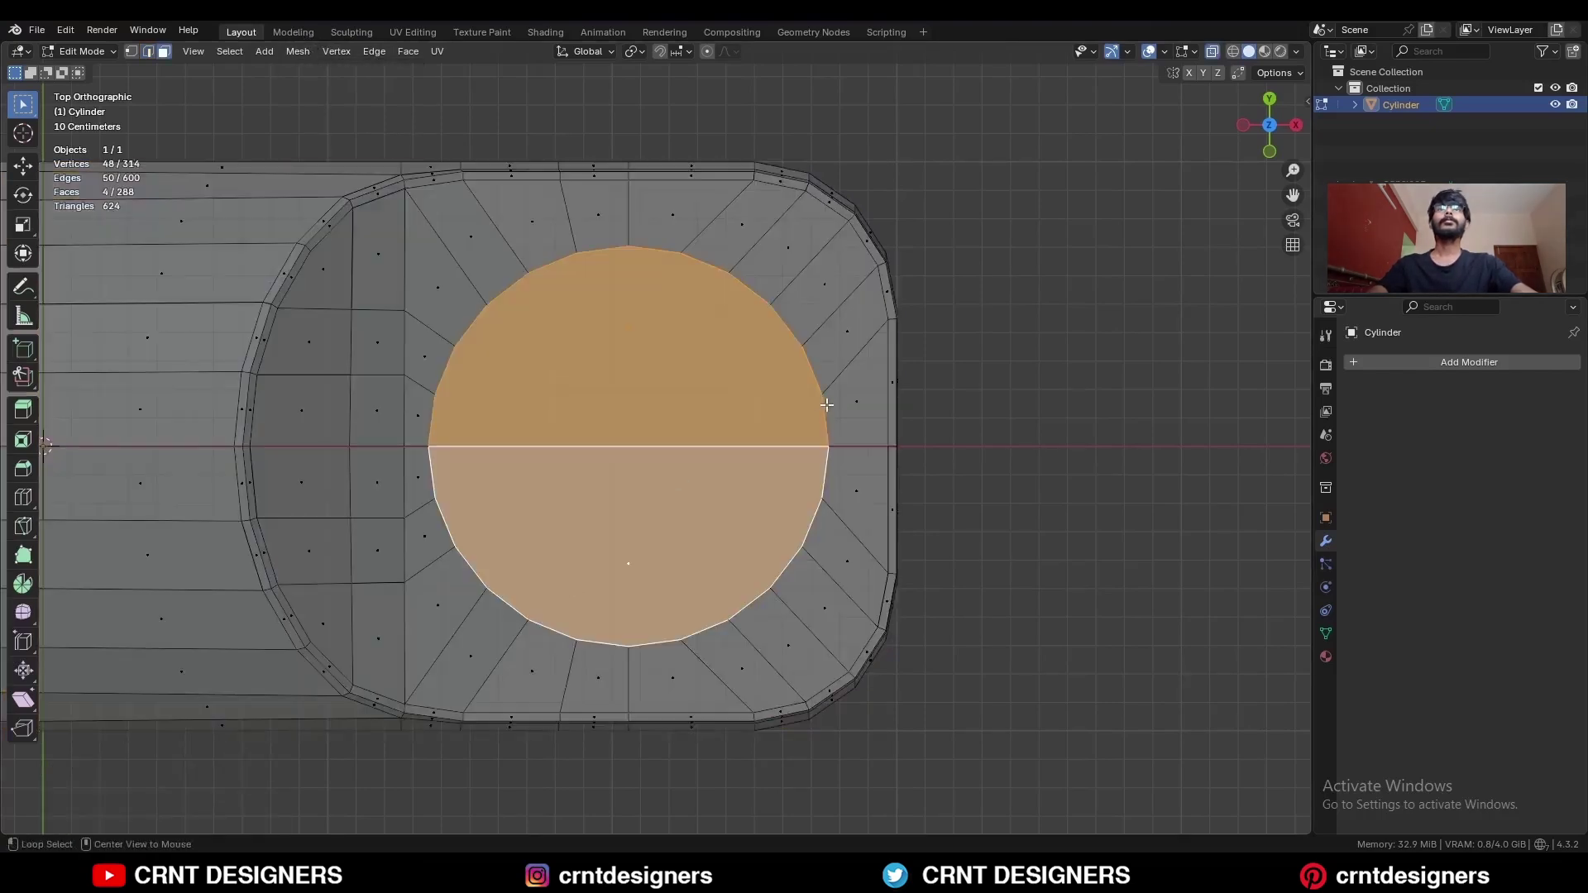
{"action": "key", "text": "alt+z"}
{"action": "key", "text": "ctrl+x"}
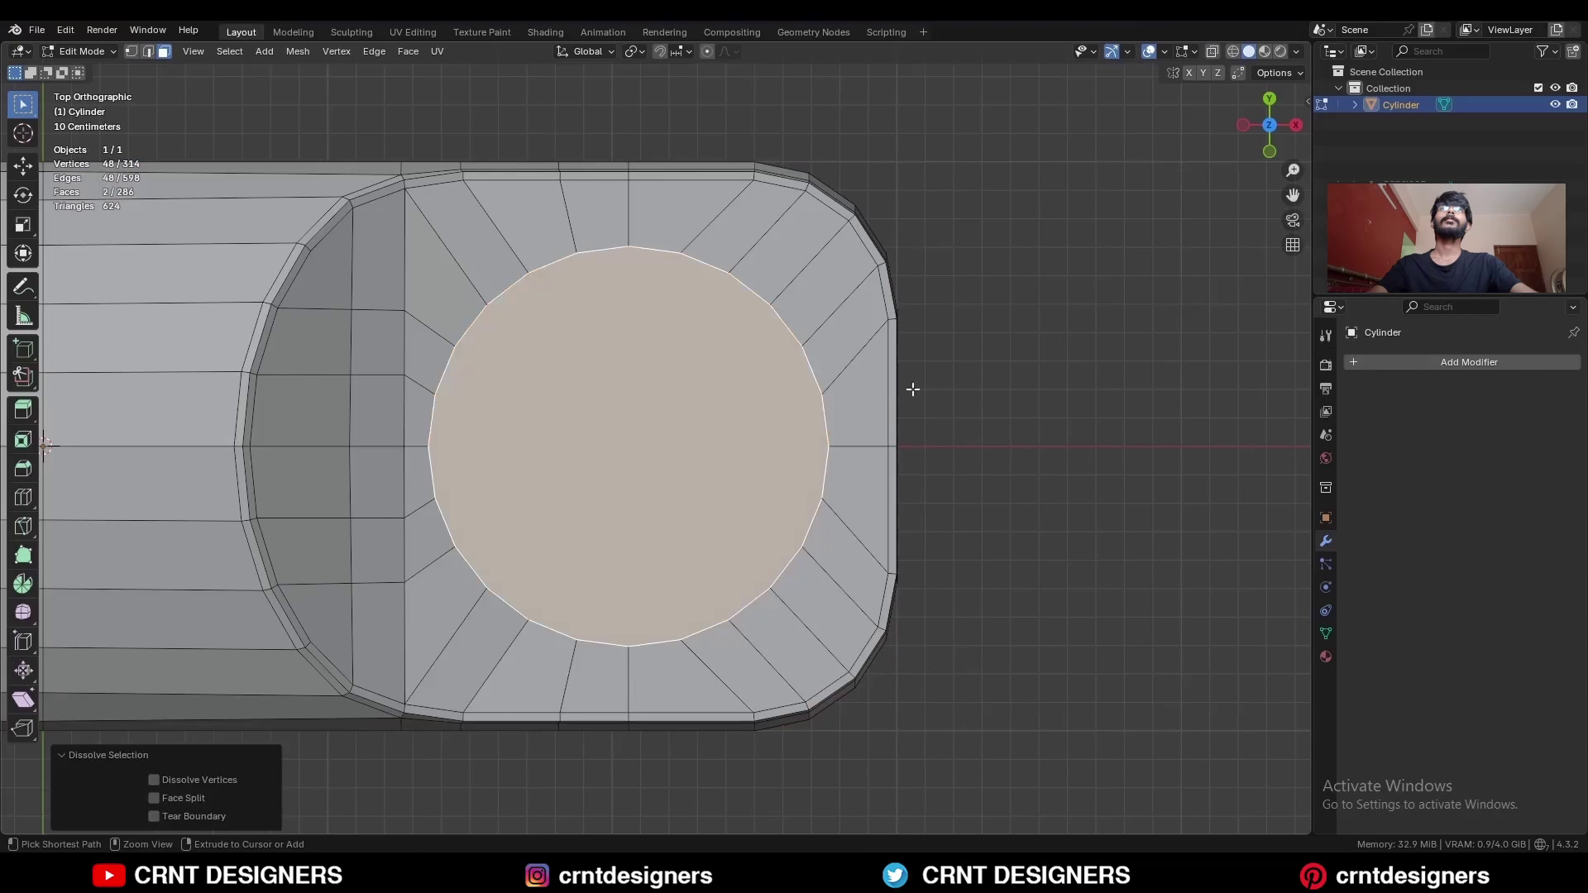
Inset the top and bottom circular faces by about 0.112 m and even out their outline with LoopTools
{"action": "mouse_move", "coordinate": [913, 389]}
{"action": "middle_mouse_down"}
{"action": "mouse_move", "coordinate": [940, 493]}
{"action": "mouse_move", "coordinate": [889, 384]}
{"action": "middle_mouse_up"}
{"action": "key", "text": "i"}
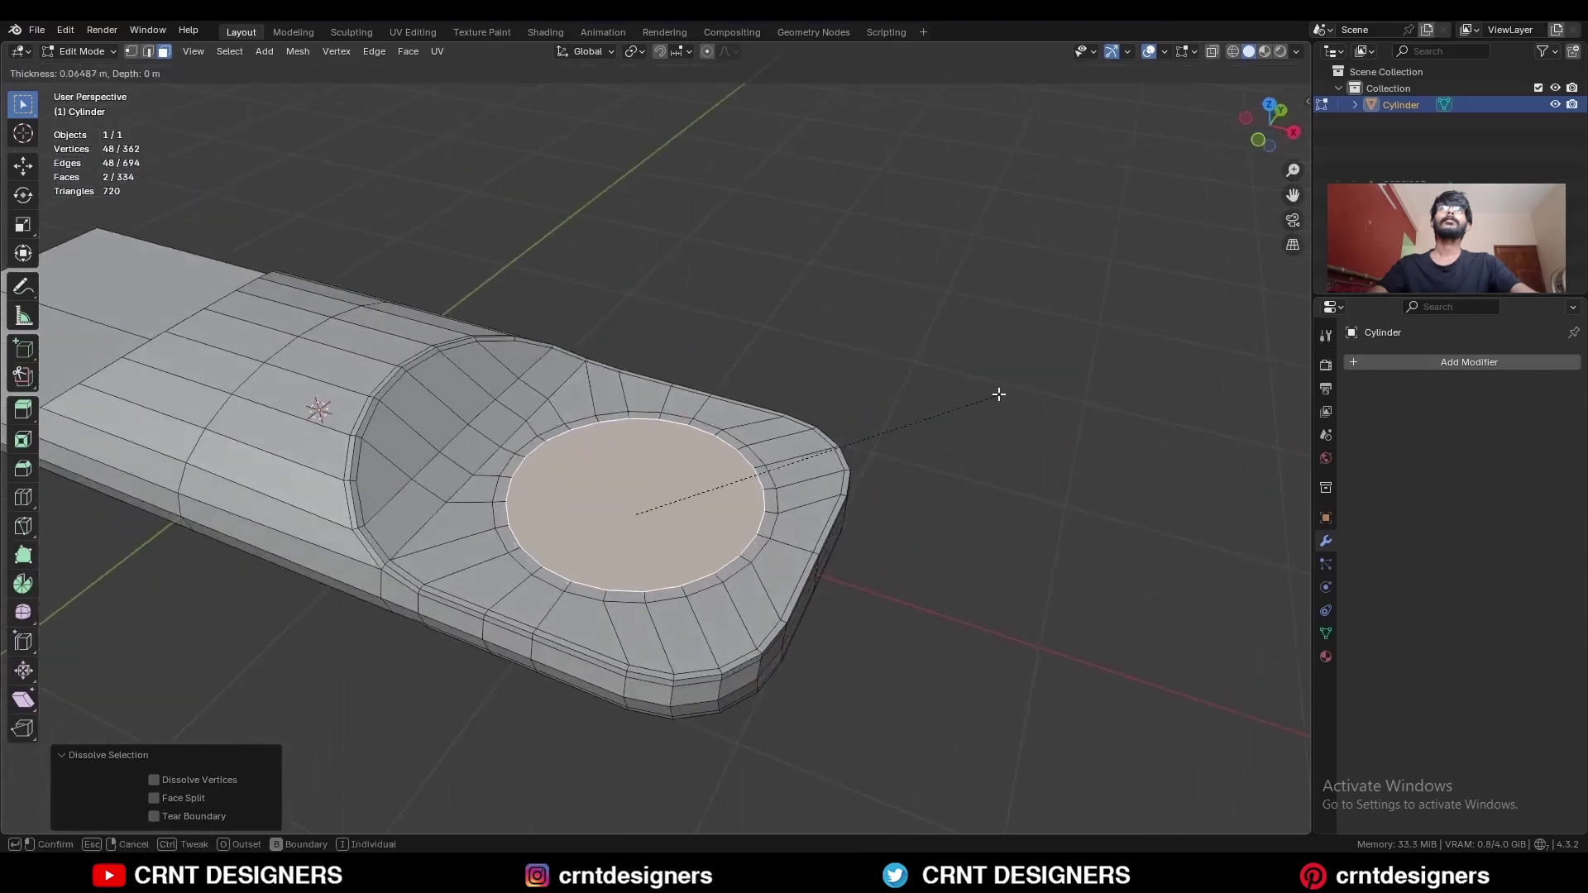
{"action": "left_click", "coordinate": [1010, 400]}
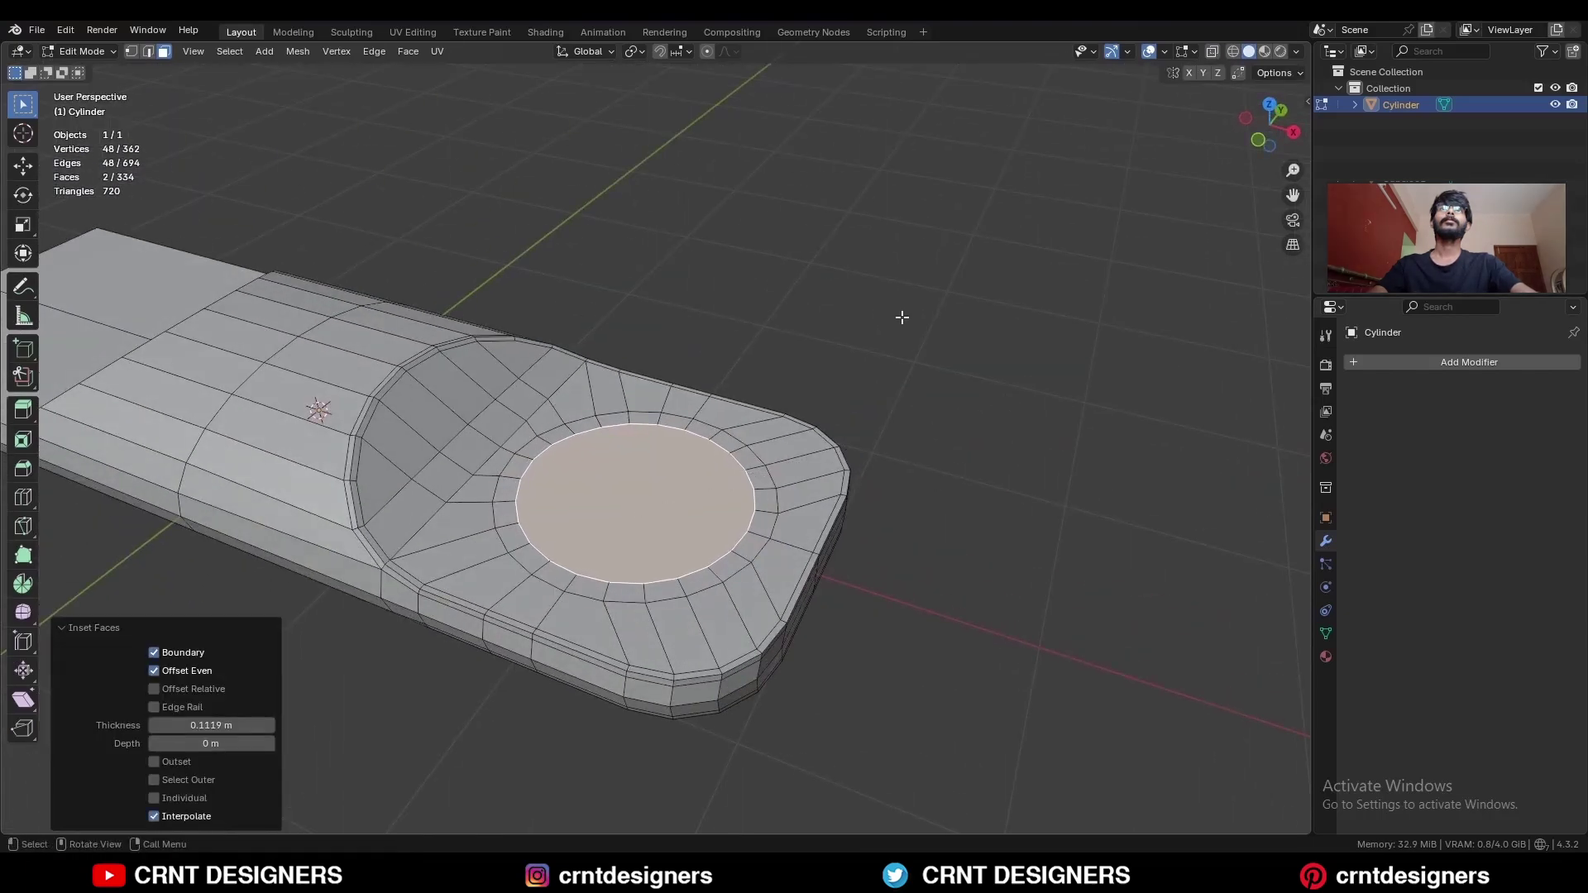
{"action": "middle_click_drag", "start_coordinate": [902, 317], "coordinate": [1100, 336]}
{"action": "right_click", "coordinate": [975, 285]}
{"action": "mouse_move", "coordinate": [974, 286]}
{"action": "left_click", "coordinate": [1034, 281]}
Inset the circular faces again by about 0.094 m and sink them about 0.062 m with Shrink/Fatten
{"action": "key", "text": "i"}
{"action": "left_click", "coordinate": [1065, 348]}
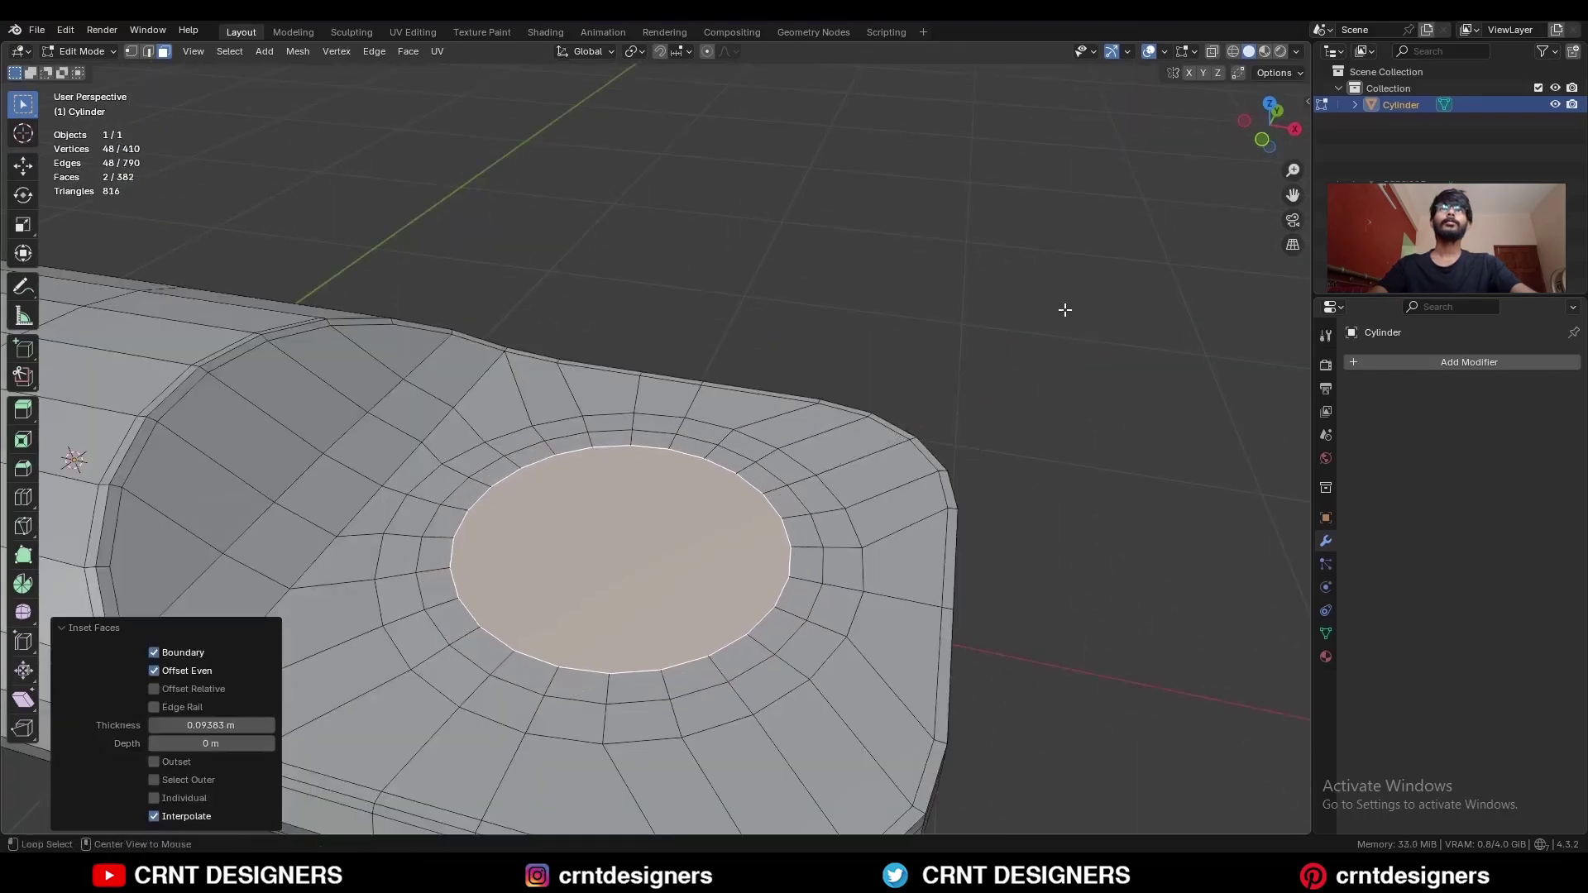
{"action": "key", "text": "alt+s"}
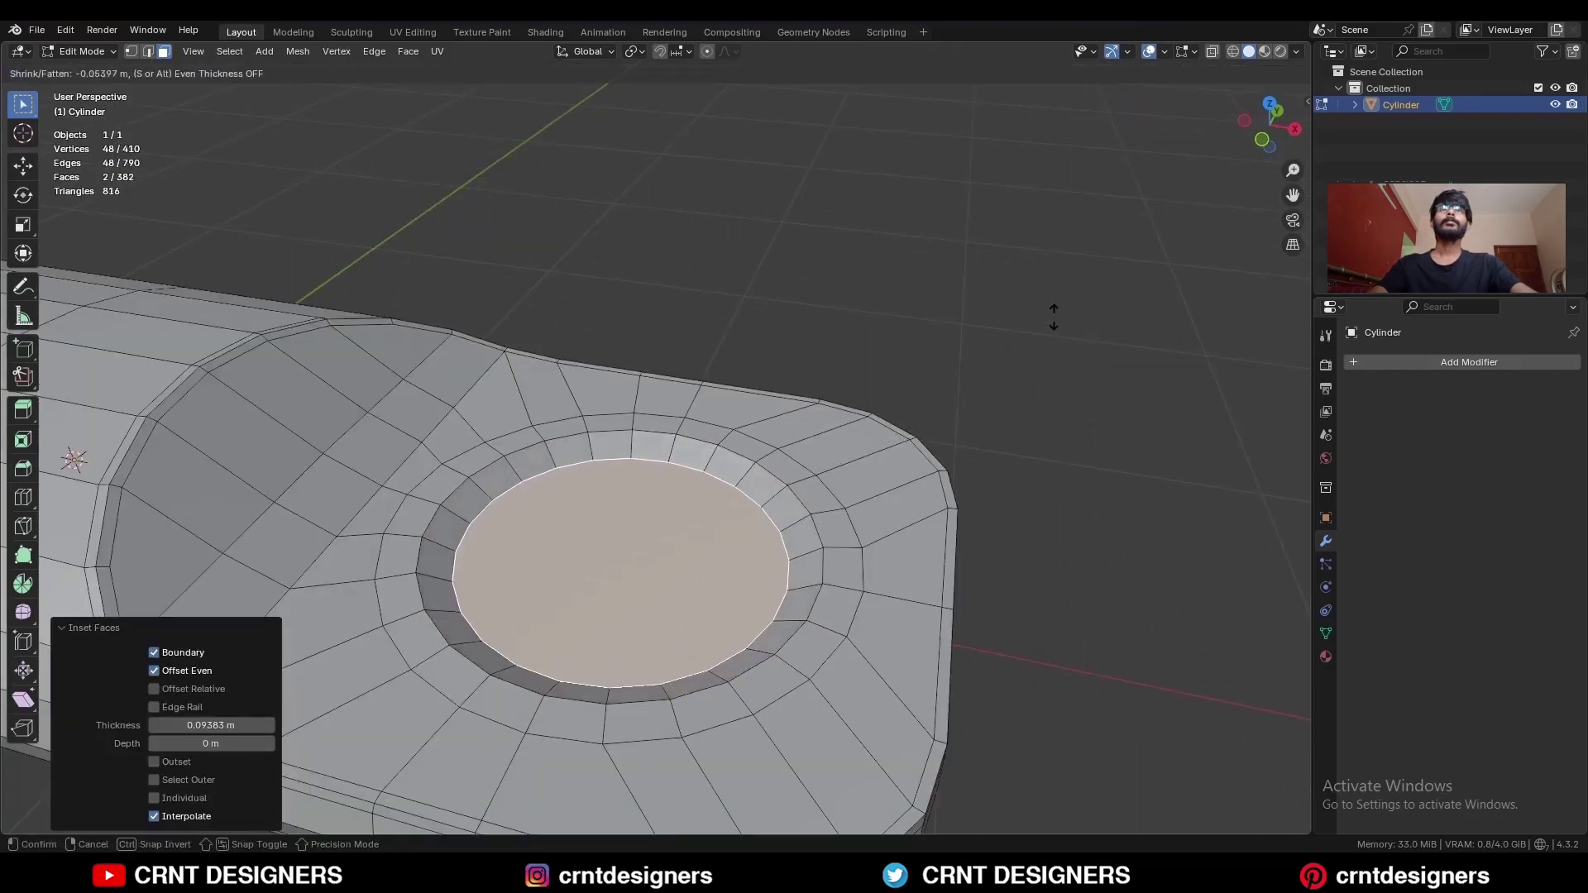
{"action": "left_click", "coordinate": [1044, 324]}
Bridge the top and bottom circular faces to open a hole through the flat end
{"action": "scroll", "coordinate": [932, 405], "scroll_direction": "up", "scroll_amount": 3}
{"action": "right_click", "coordinate": [1103, 219]}
{"action": "mouse_move", "coordinate": [1104, 219]}
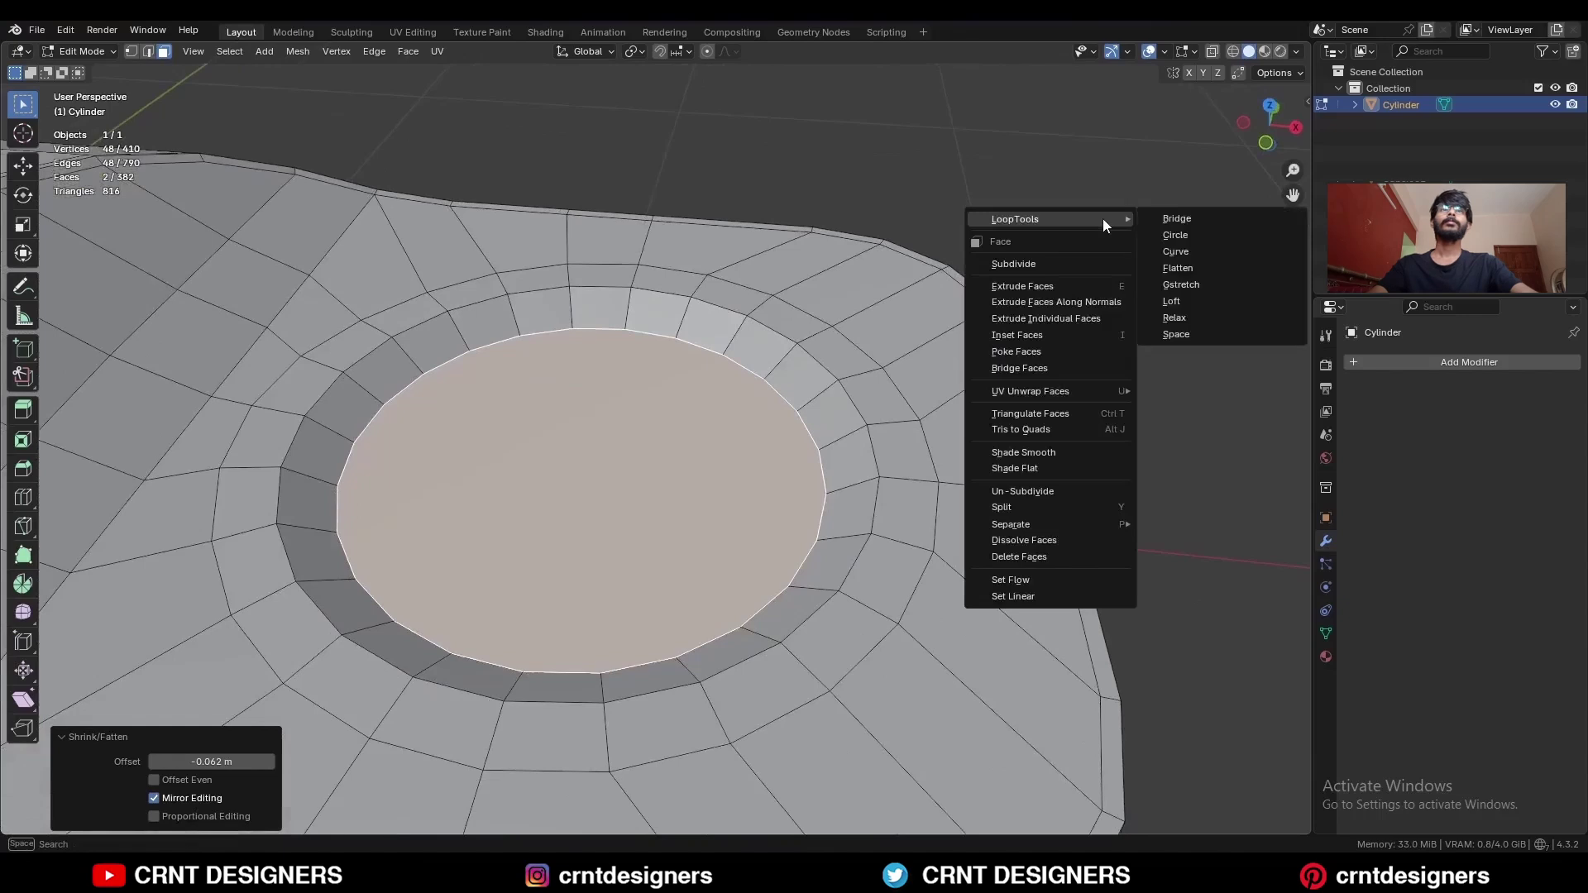
{"action": "left_click", "coordinate": [1069, 367]}
Bevel the two upper edge loops of the hole's chamfer by about 0.013 m with 2 segments and profile 1
{"action": "middle_click_drag", "start_coordinate": [1067, 361], "coordinate": [933, 398]}
{"action": "left_click", "coordinate": [826, 427], "text": "alt"}
{"action": "key", "text": "ctrl+b"}
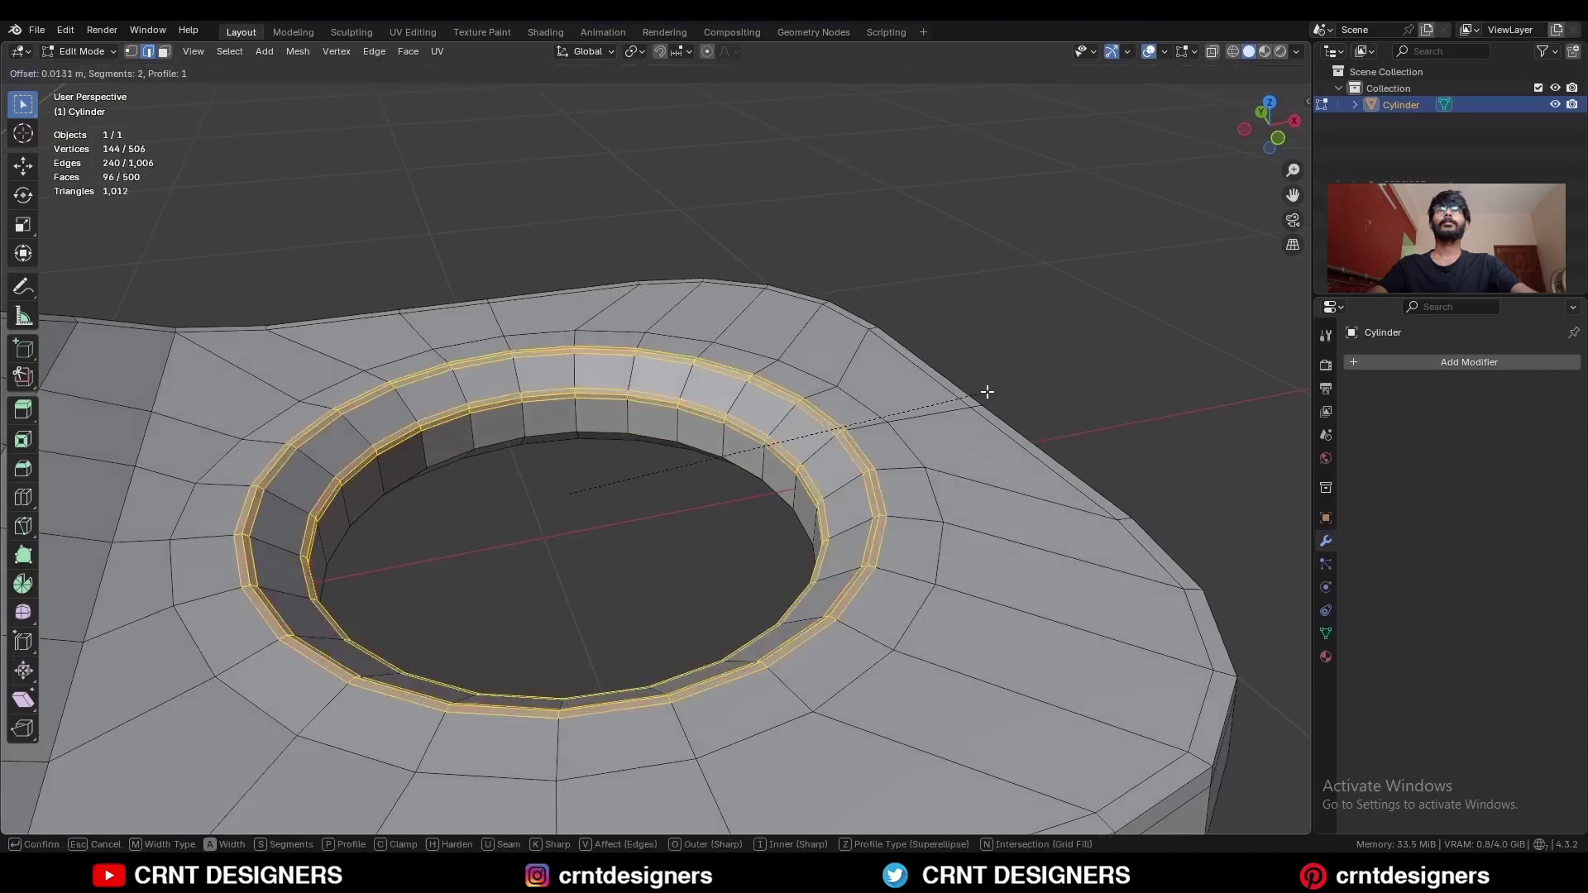
{"action": "left_click", "coordinate": [995, 344]}
Symmetrize the whole mesh along Z so the bevelled hole rim is copied to the underside
{"action": "key", "text": "a"}
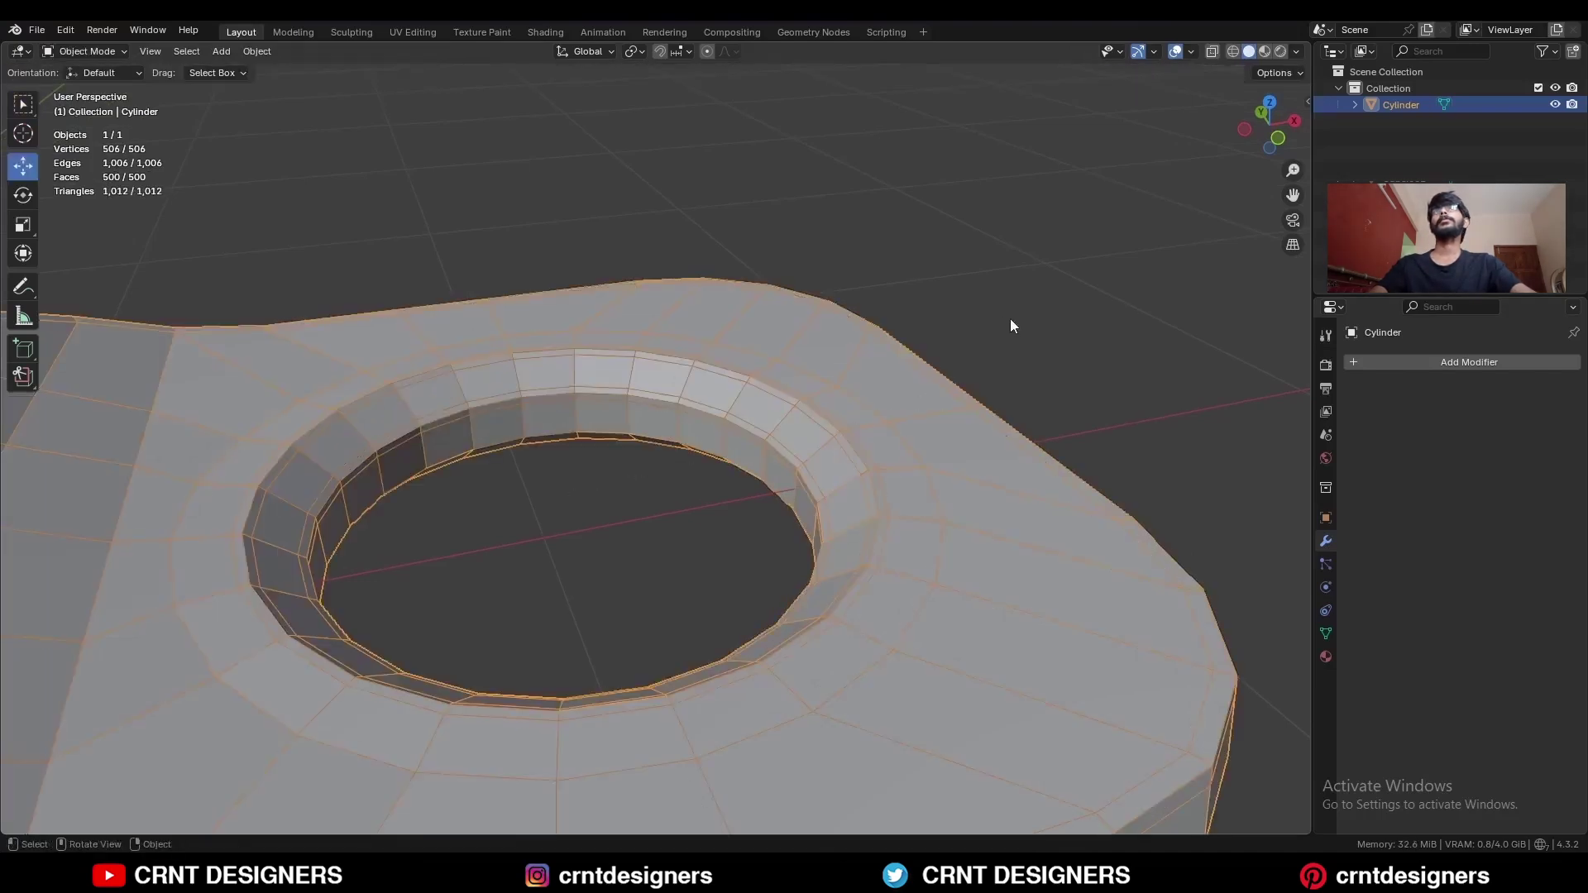
{"action": "middle_click_drag", "start_coordinate": [1010, 321], "coordinate": [455, 223]}
{"action": "left_click", "coordinate": [298, 51]}
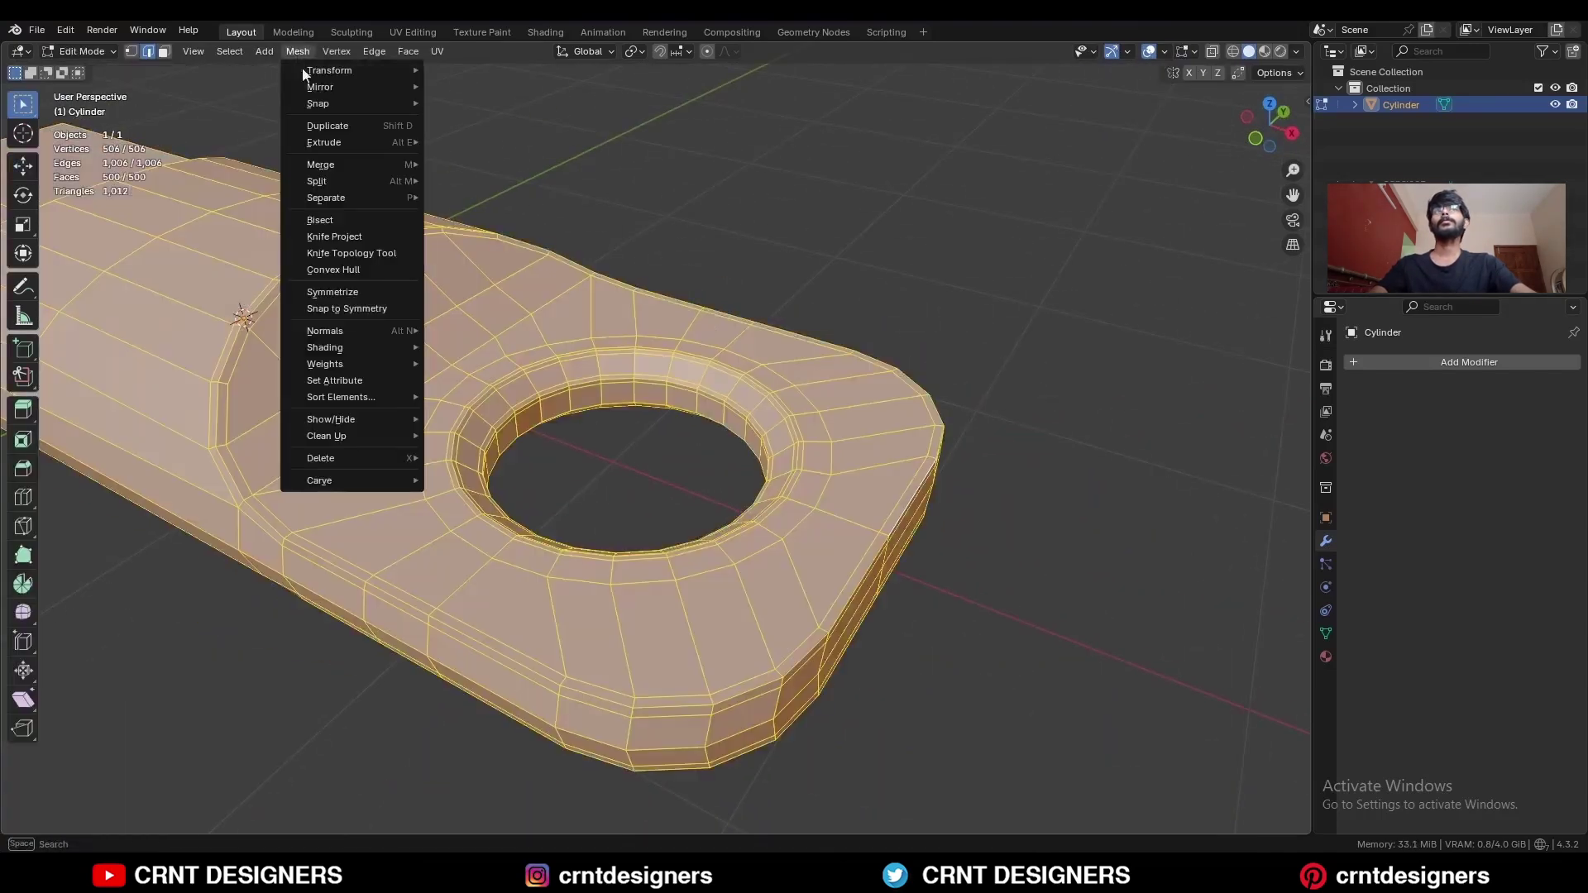
{"action": "left_click", "coordinate": [348, 293]}
{"action": "key", "text": "alt+a"}
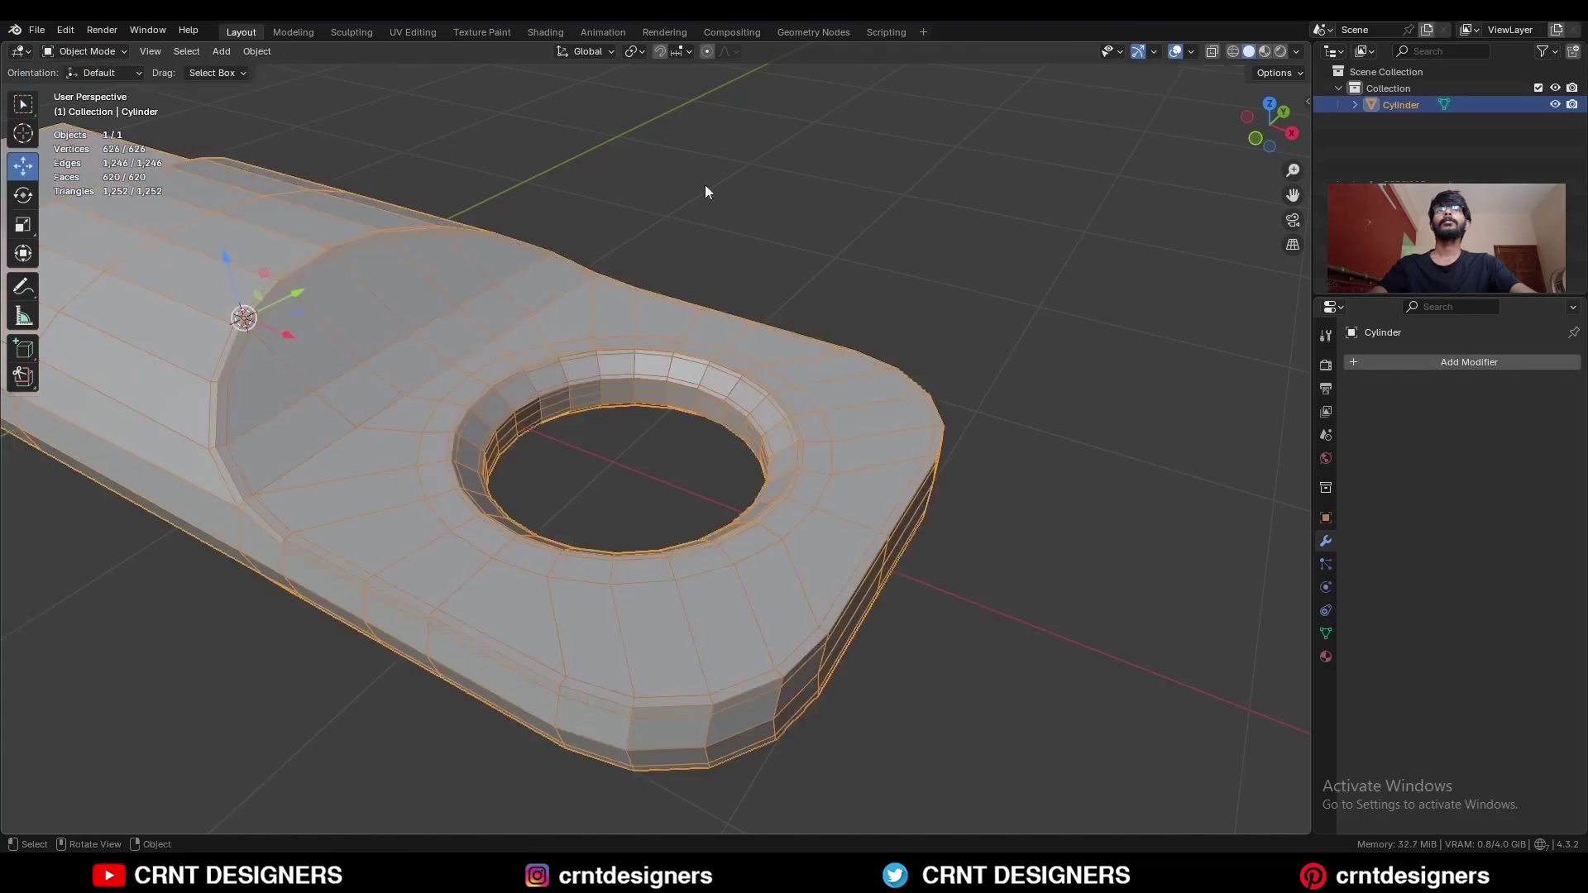
Add 2 evenly spaced crosswise loop cuts, without sliding, between the body's centre and the slope beside the hole
{"action": "middle_click_drag", "start_coordinate": [705, 185], "coordinate": [662, 315]}
{"action": "scroll", "coordinate": [662, 315], "scroll_direction": "down", "scroll_amount": 3}
{"action": "key", "text": "ctrl+r"}
{"action": "left_click", "coordinate": [709, 381]}
{"action": "right_click", "coordinate": [709, 381]}
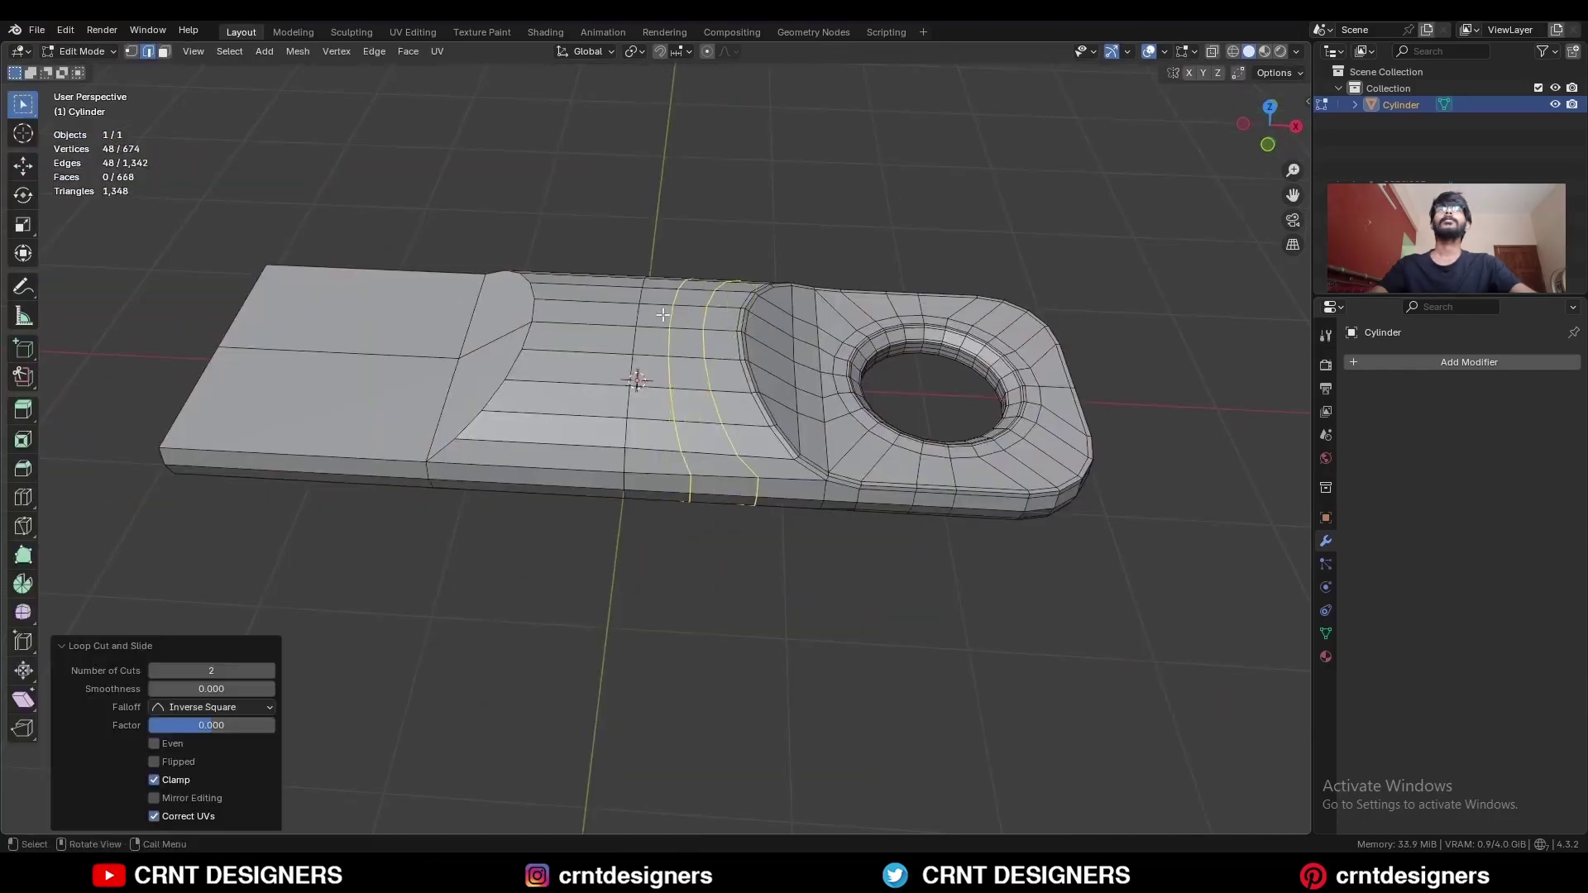
Symmetrize the whole mesh from +X to -X to copy the finished holed end to the opposite side, and leave mesh editing
{"action": "left_click", "coordinate": [837, 188]}
{"action": "key", "text": "a"}
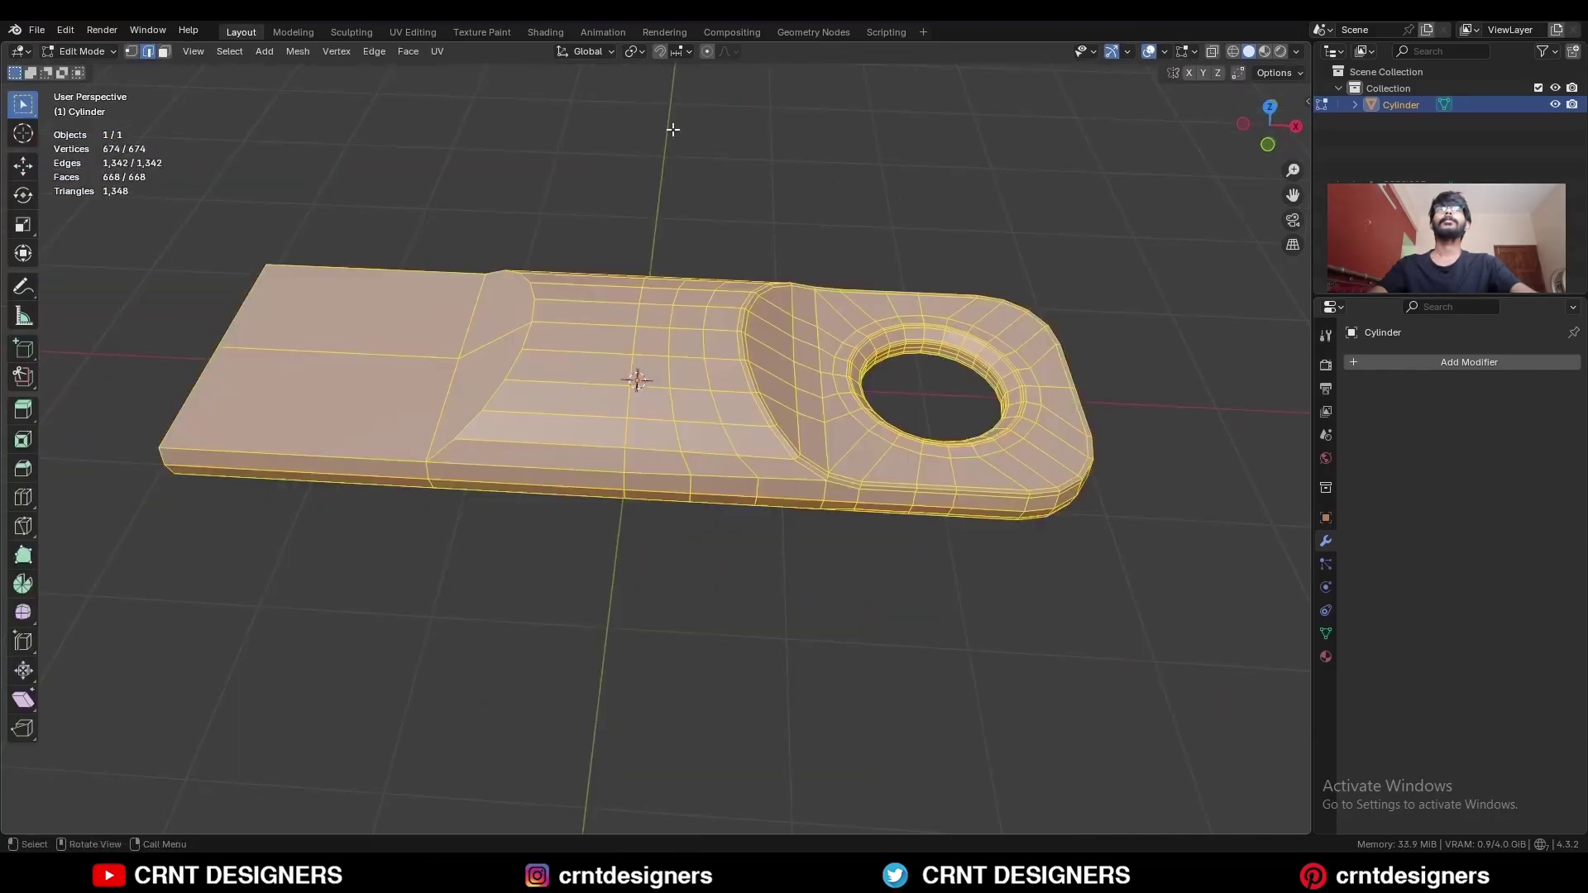
{"action": "left_click", "coordinate": [283, 51]}
{"action": "left_click", "coordinate": [353, 284]}
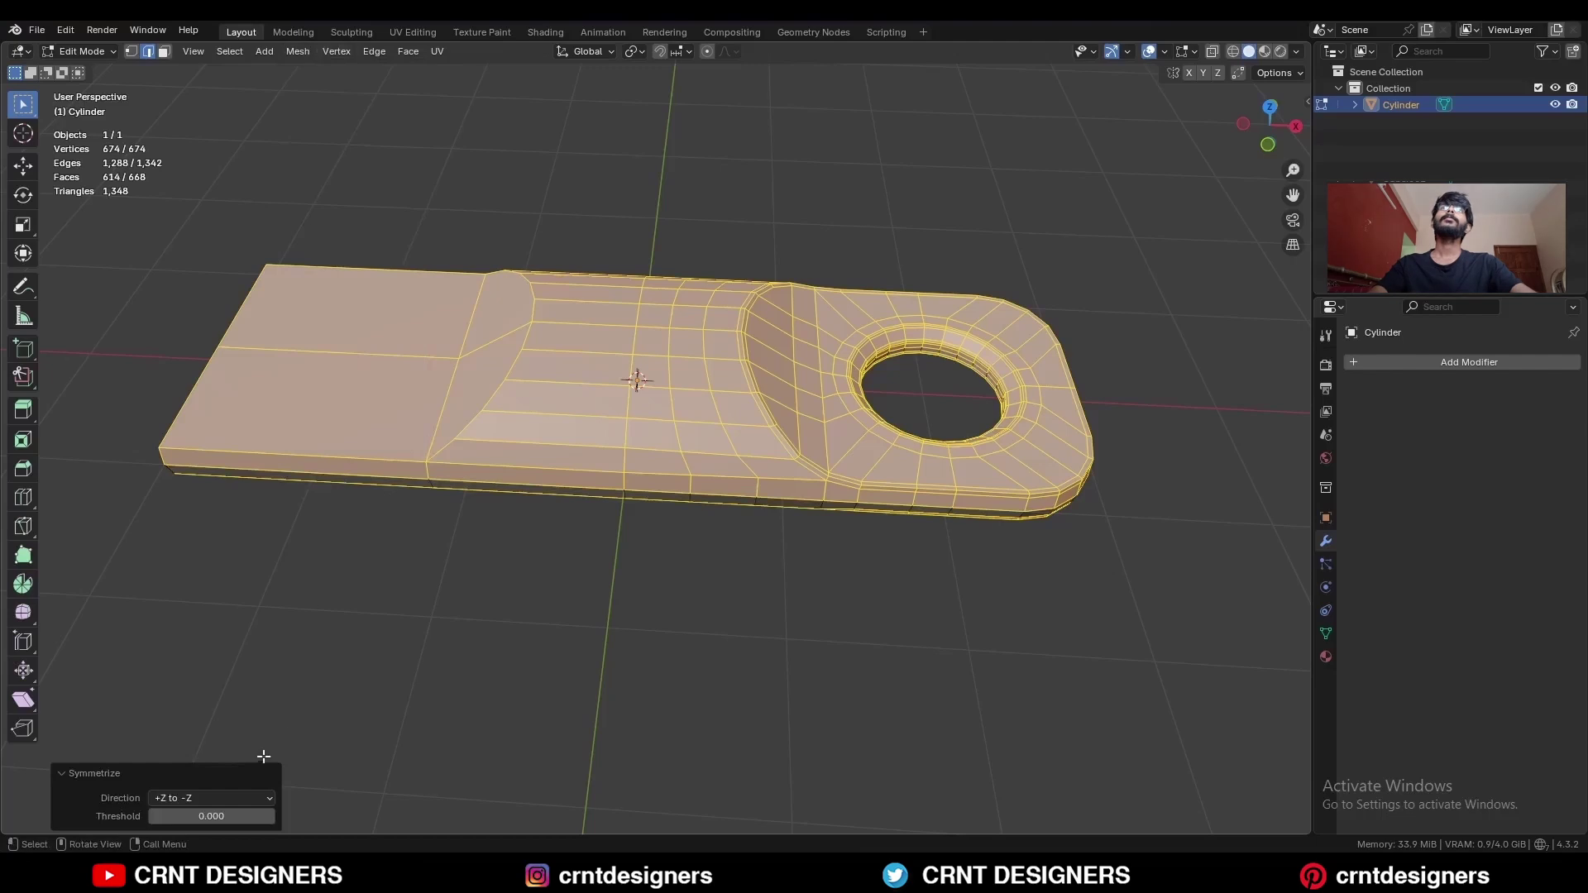
{"action": "left_click", "coordinate": [240, 799]}
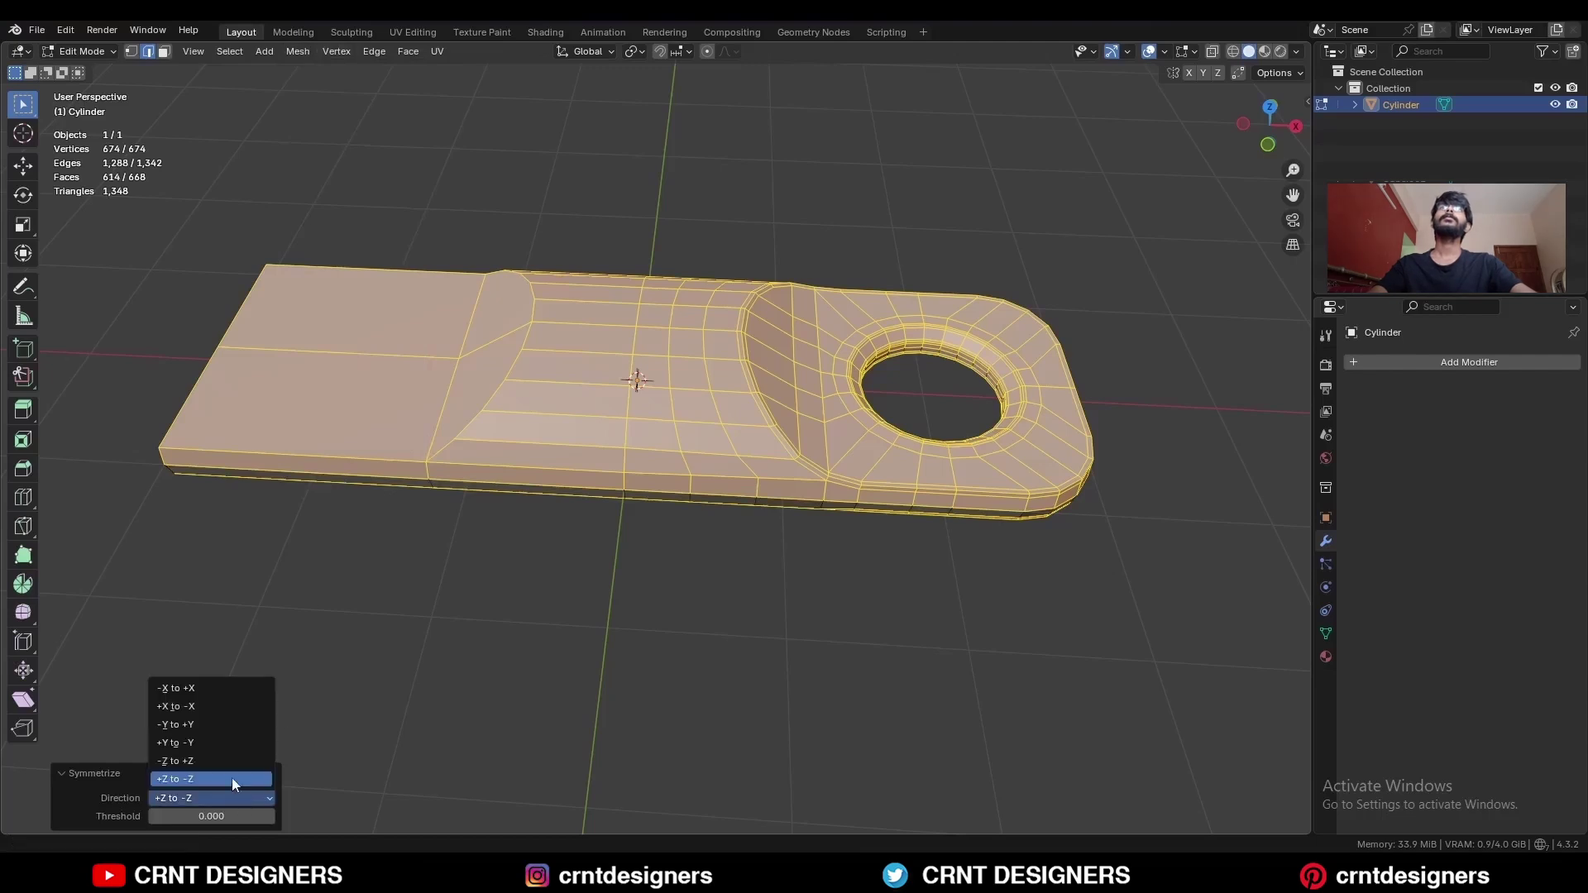
{"action": "left_click", "coordinate": [215, 705]}
{"action": "key", "text": "Tab"}
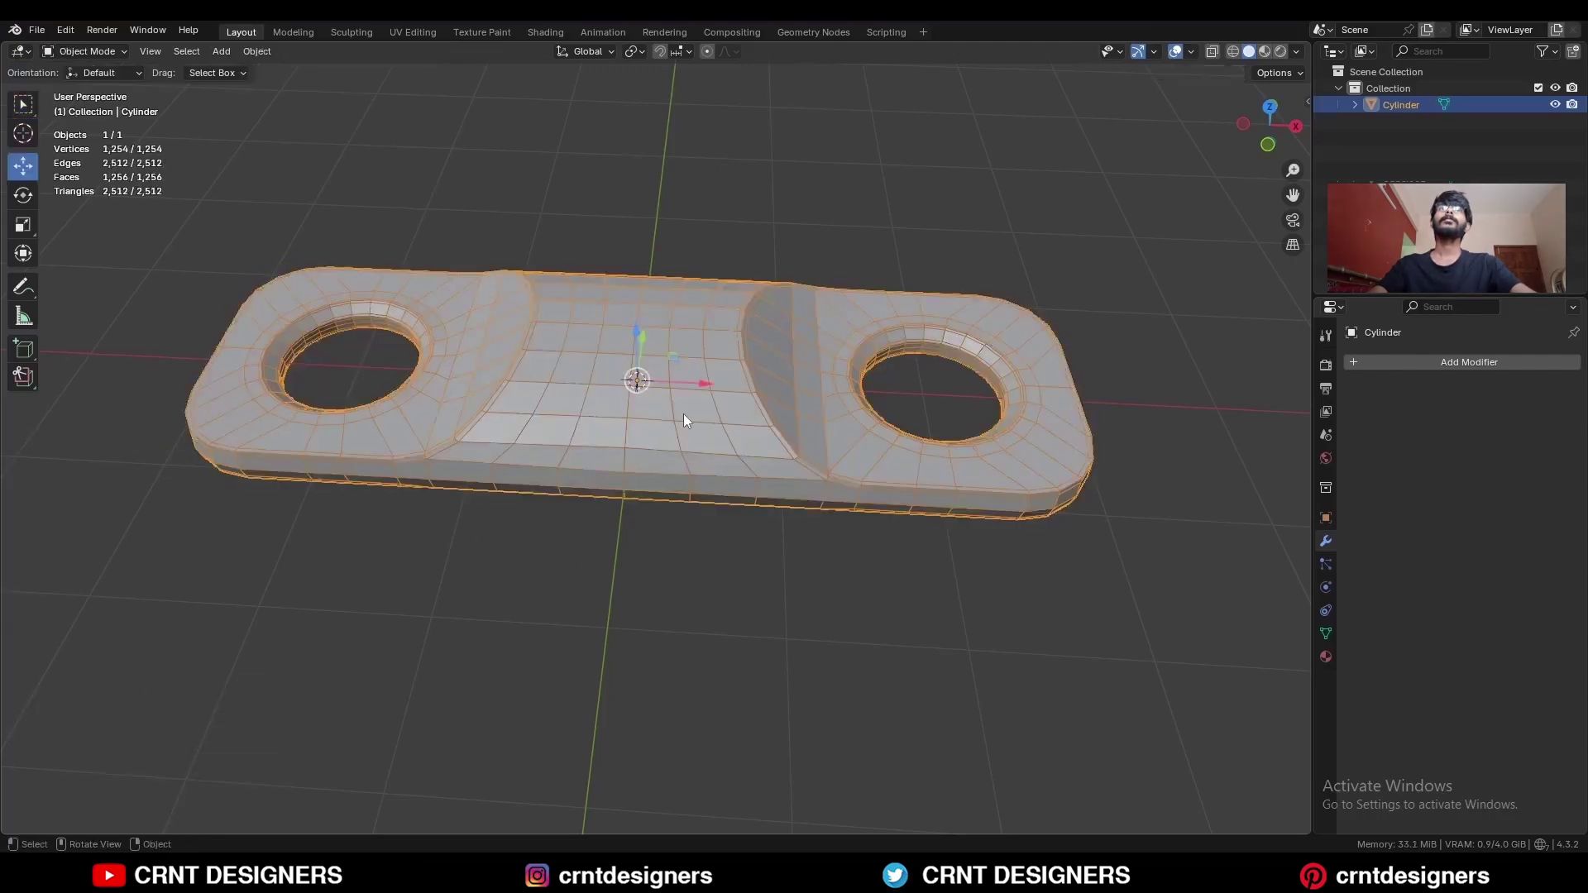
Add a level 2 Subdivision modifier to the part and shade it smooth
{"action": "key", "text": "ctrl+2"}
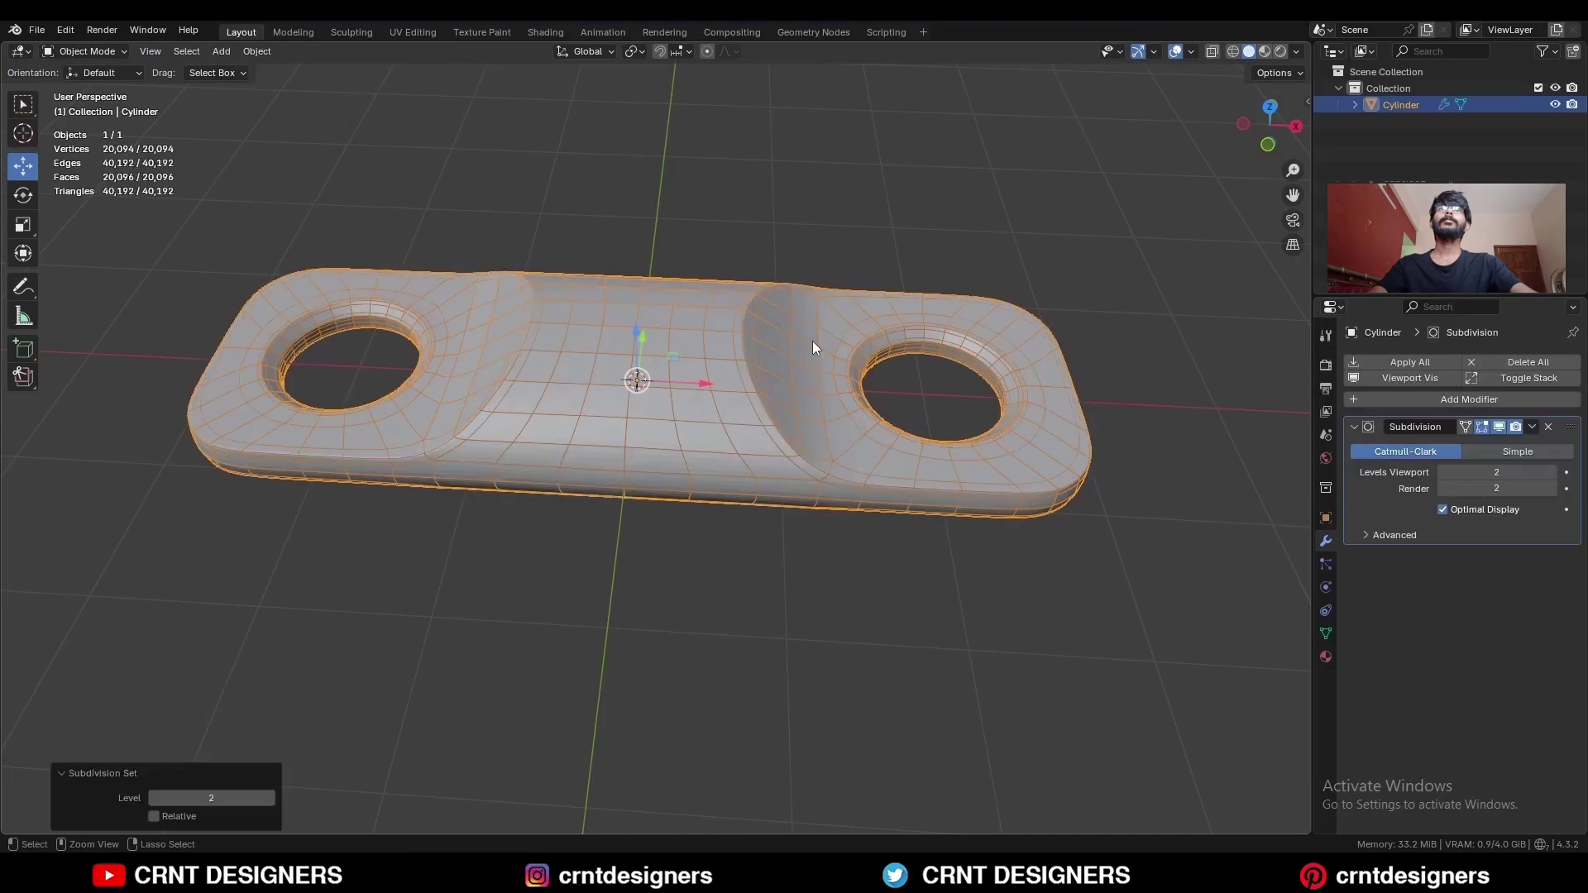
{"action": "right_click", "coordinate": [746, 326]}
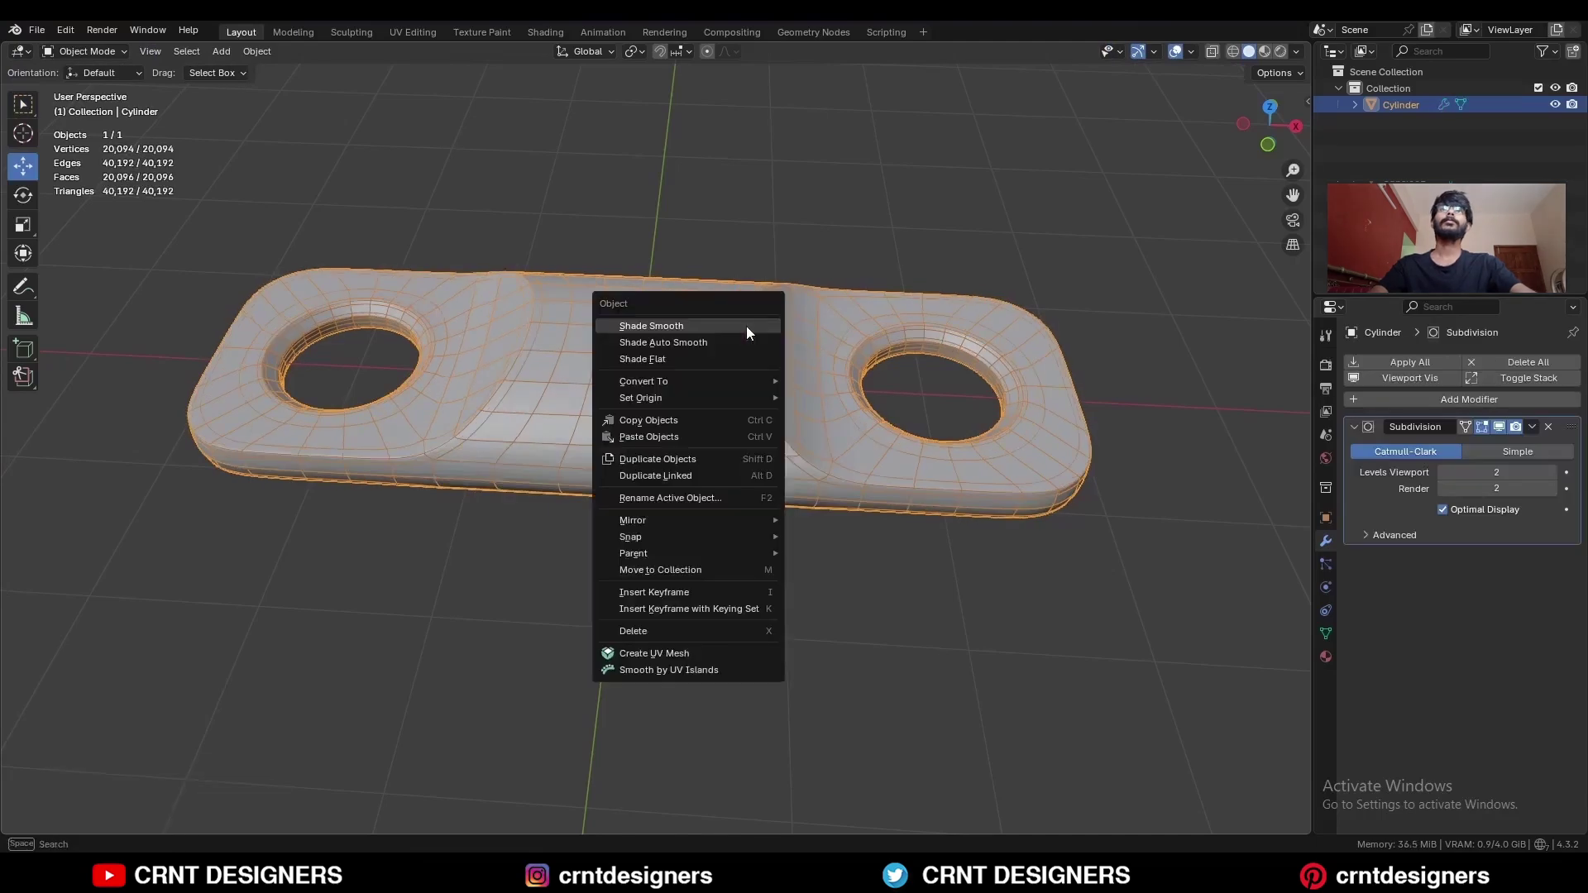
{"action": "left_click", "coordinate": [746, 326]}
Deselect the part and set the viewport shading to MatCap lighting with Cavity enabled
{"action": "left_click", "coordinate": [839, 224]}
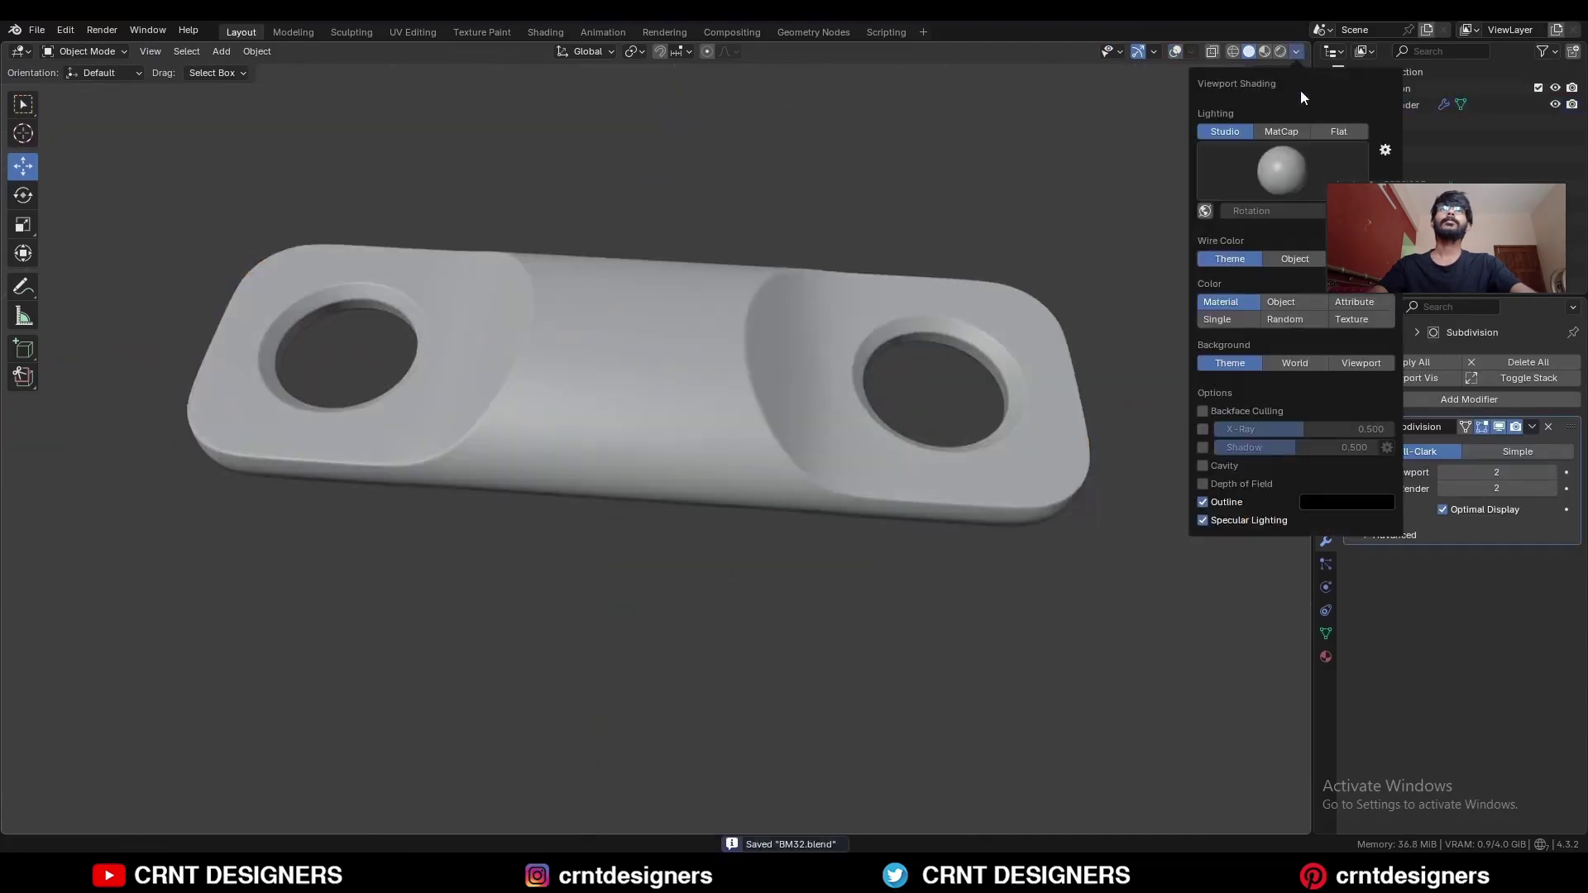
{"action": "left_click", "coordinate": [1298, 130]}
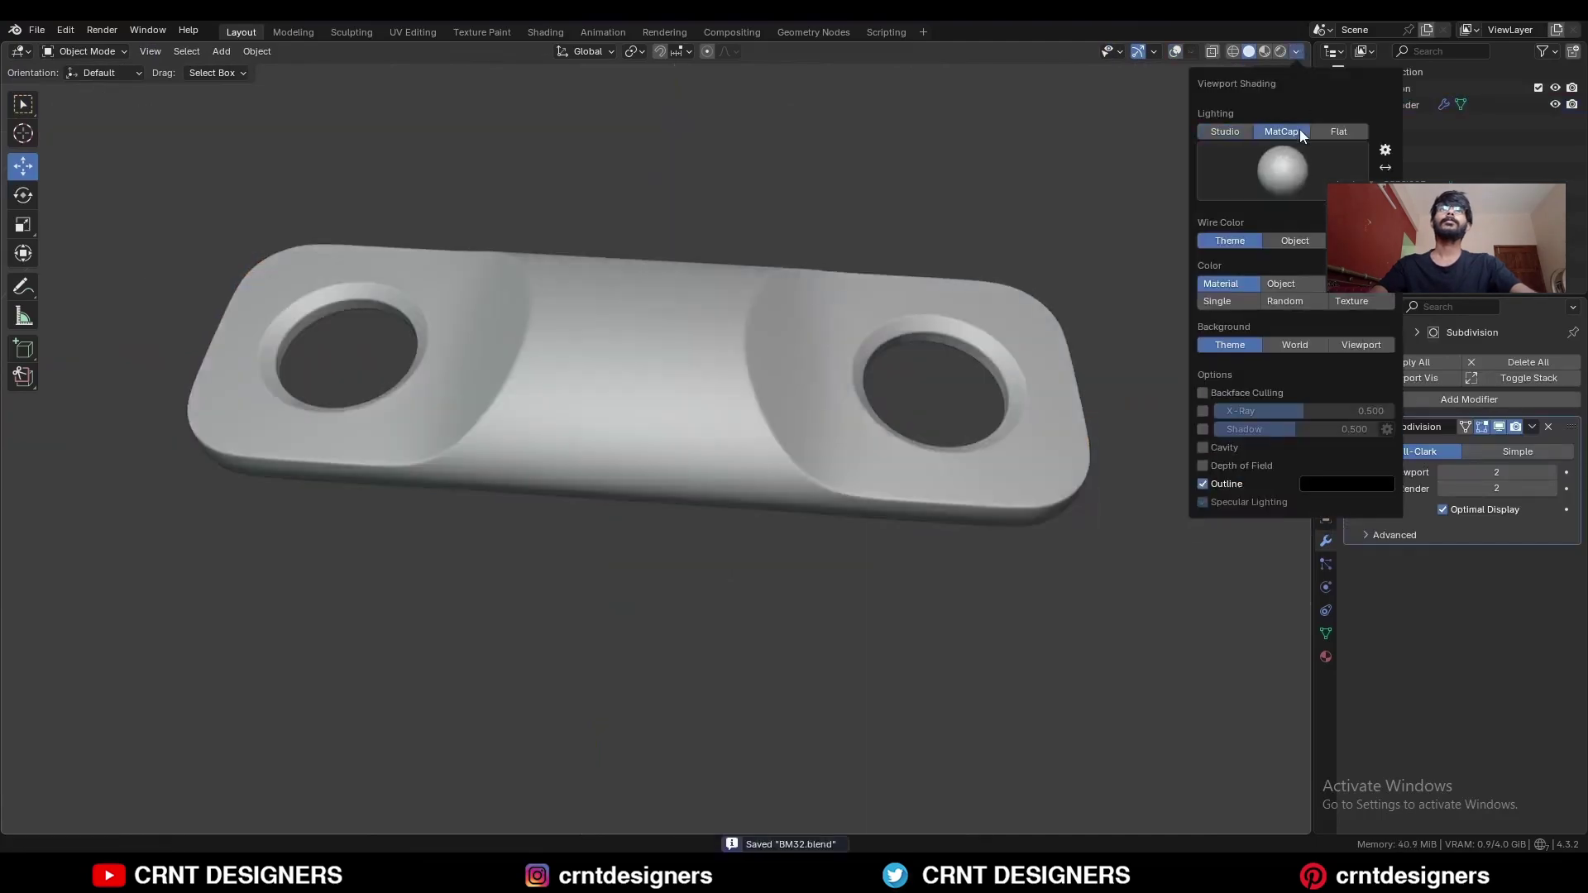
{"action": "left_click", "coordinate": [1203, 448]}
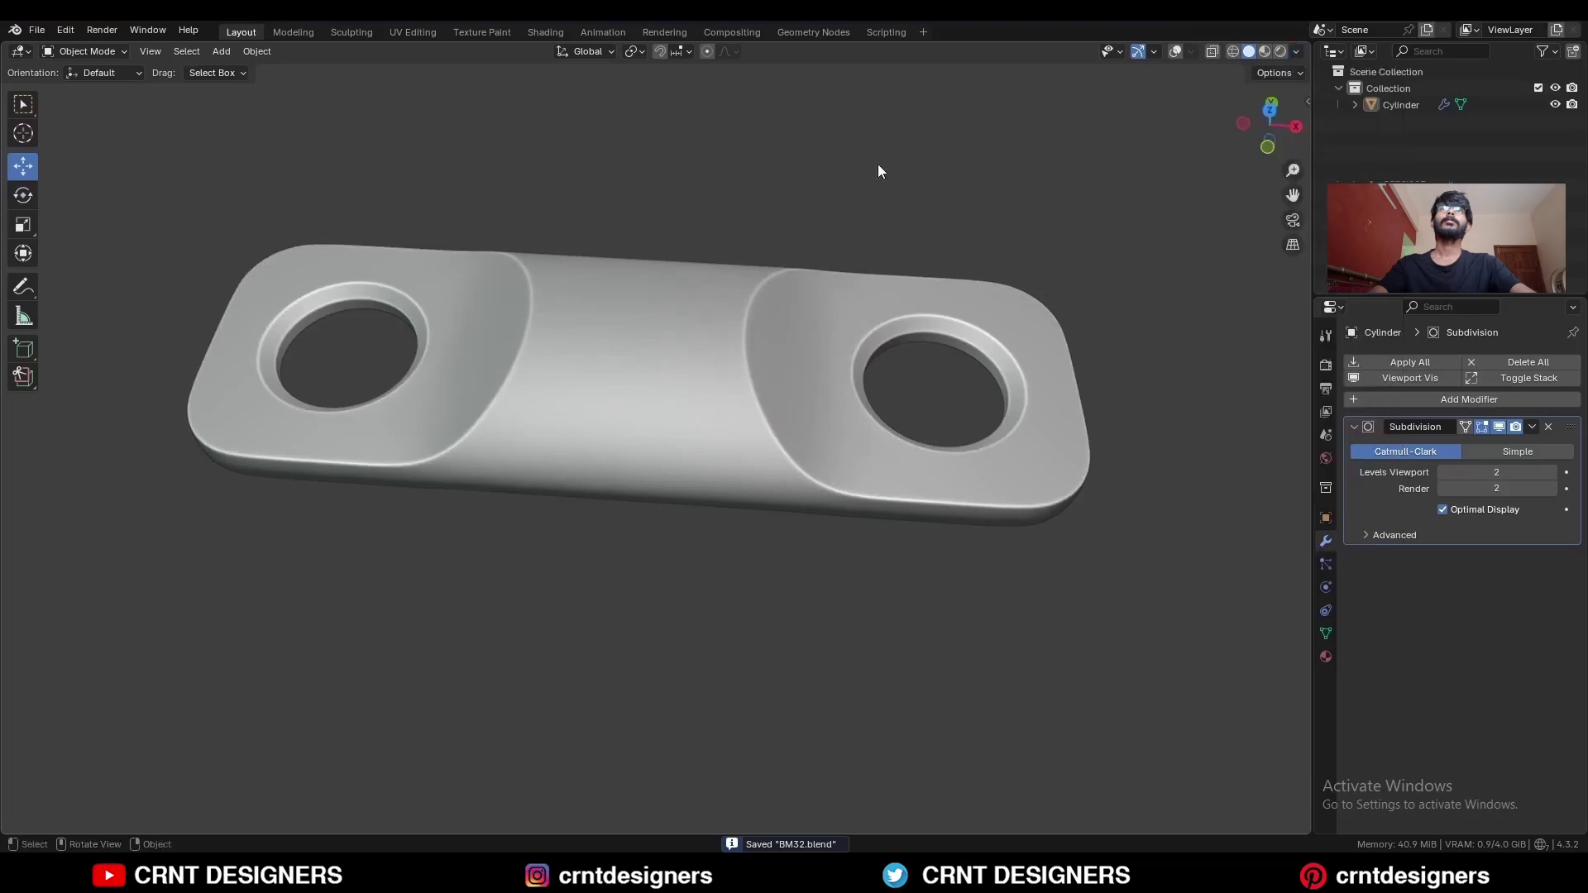
Examine the smoothed part's surface from several angles, including straight front and top views
{"action": "mouse_move", "coordinate": [860, 281]}
{"action": "middle_mouse_down"}
{"action": "mouse_move", "coordinate": [858, 436]}
{"action": "mouse_move", "coordinate": [777, 226]}
{"action": "mouse_move", "coordinate": [797, 447]}
{"action": "middle_mouse_up"}
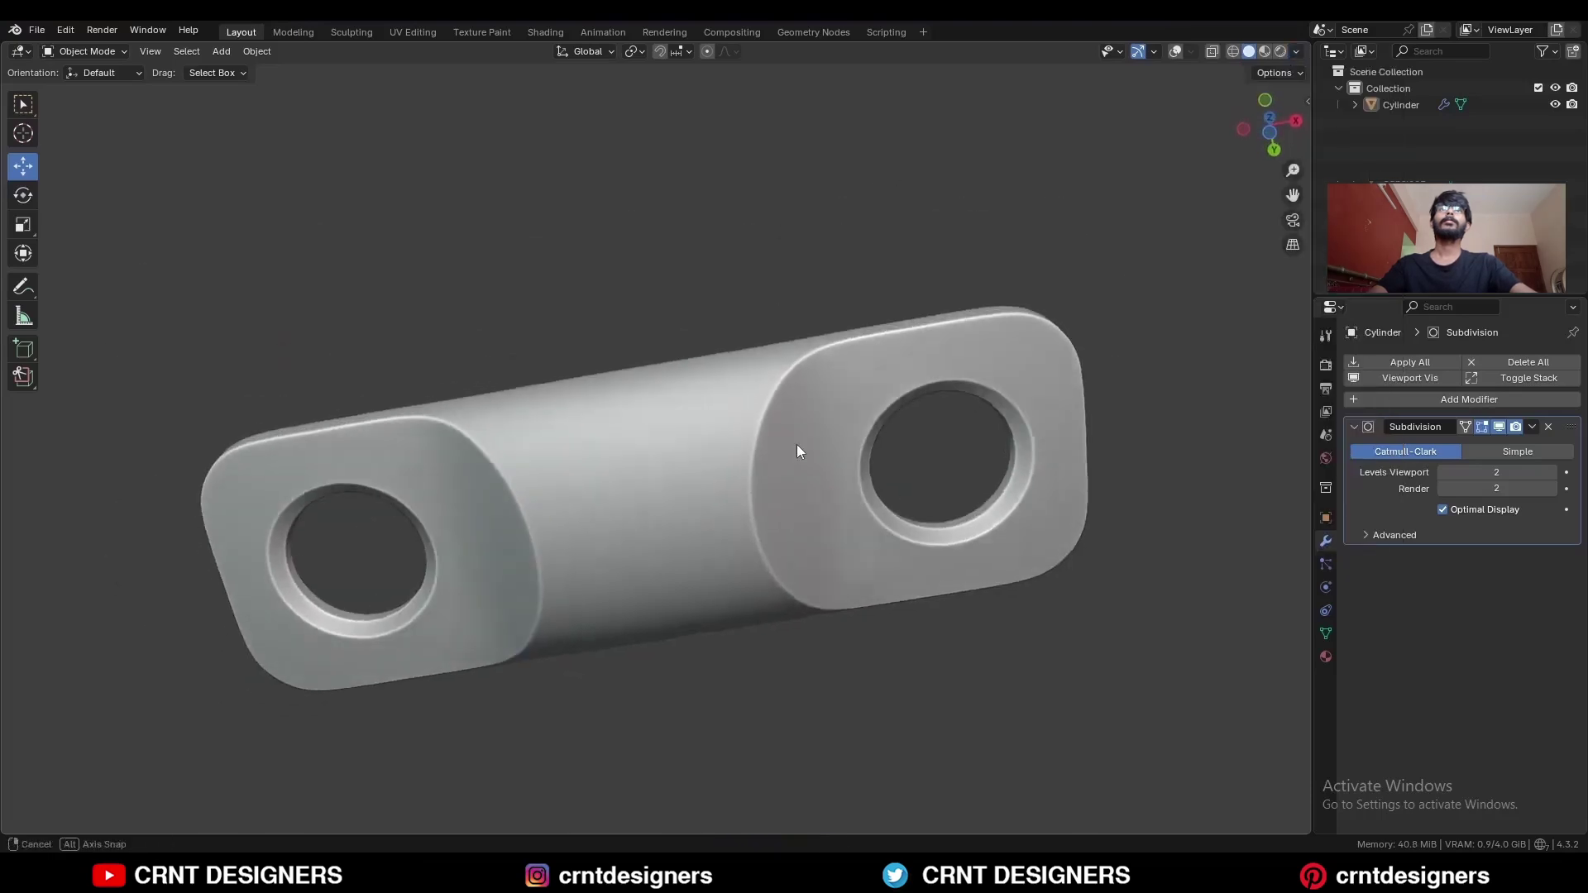
{"action": "middle_click_drag", "start_coordinate": [862, 200], "coordinate": [872, 466]}
{"action": "left_click", "coordinate": [1267, 145]}
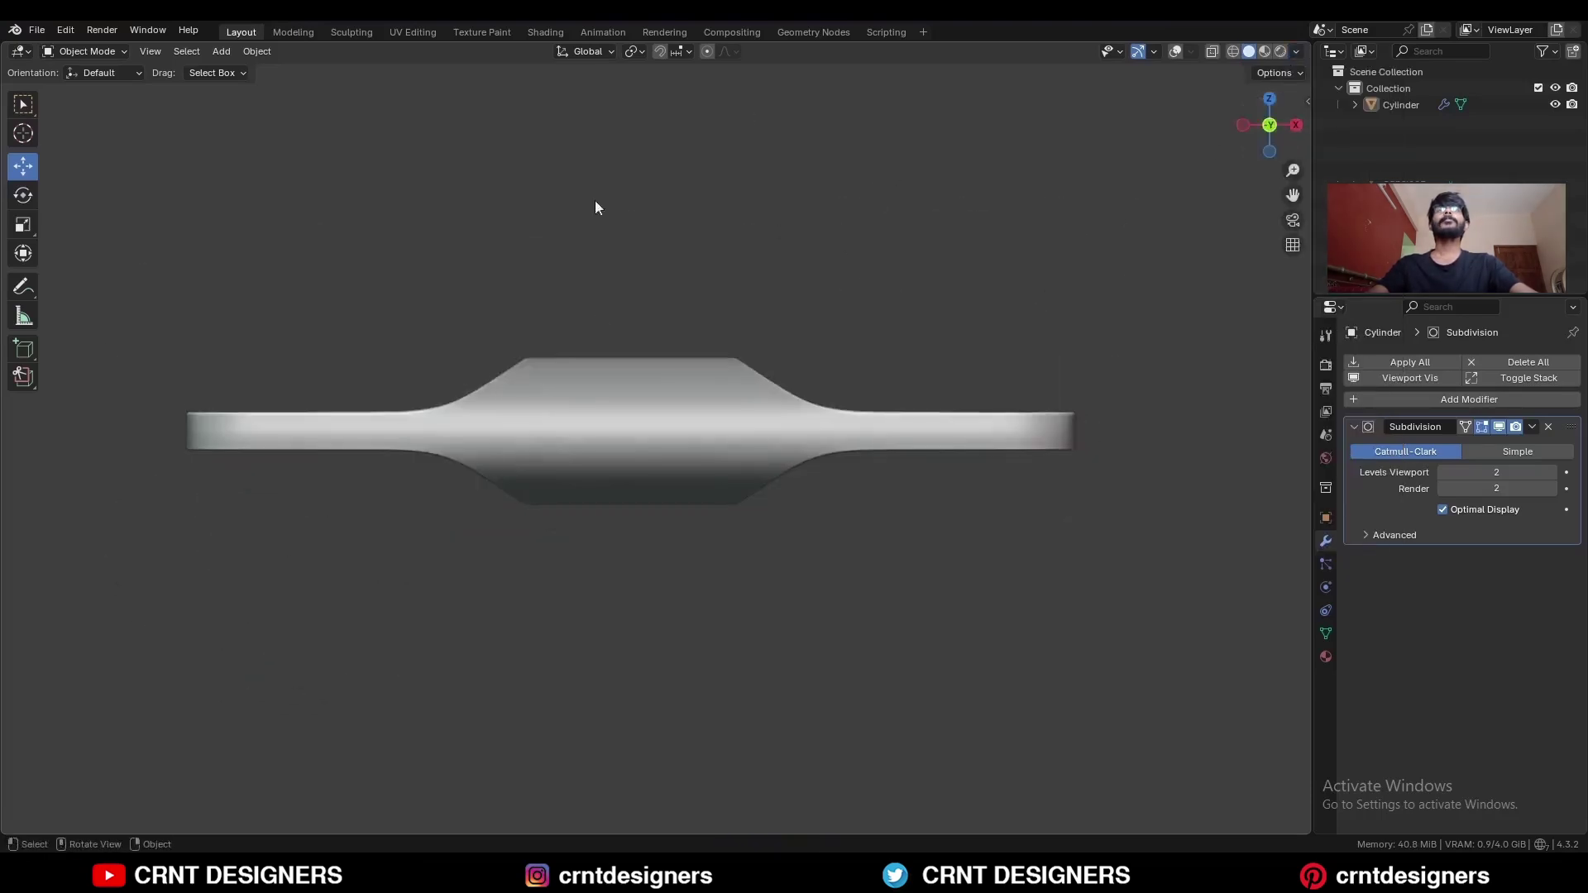
{"action": "key", "text": "ctrl+s"}
{"action": "scroll", "coordinate": [774, 312], "scroll_direction": "down", "scroll_amount": 2}
{"action": "left_click", "coordinate": [1270, 101]}
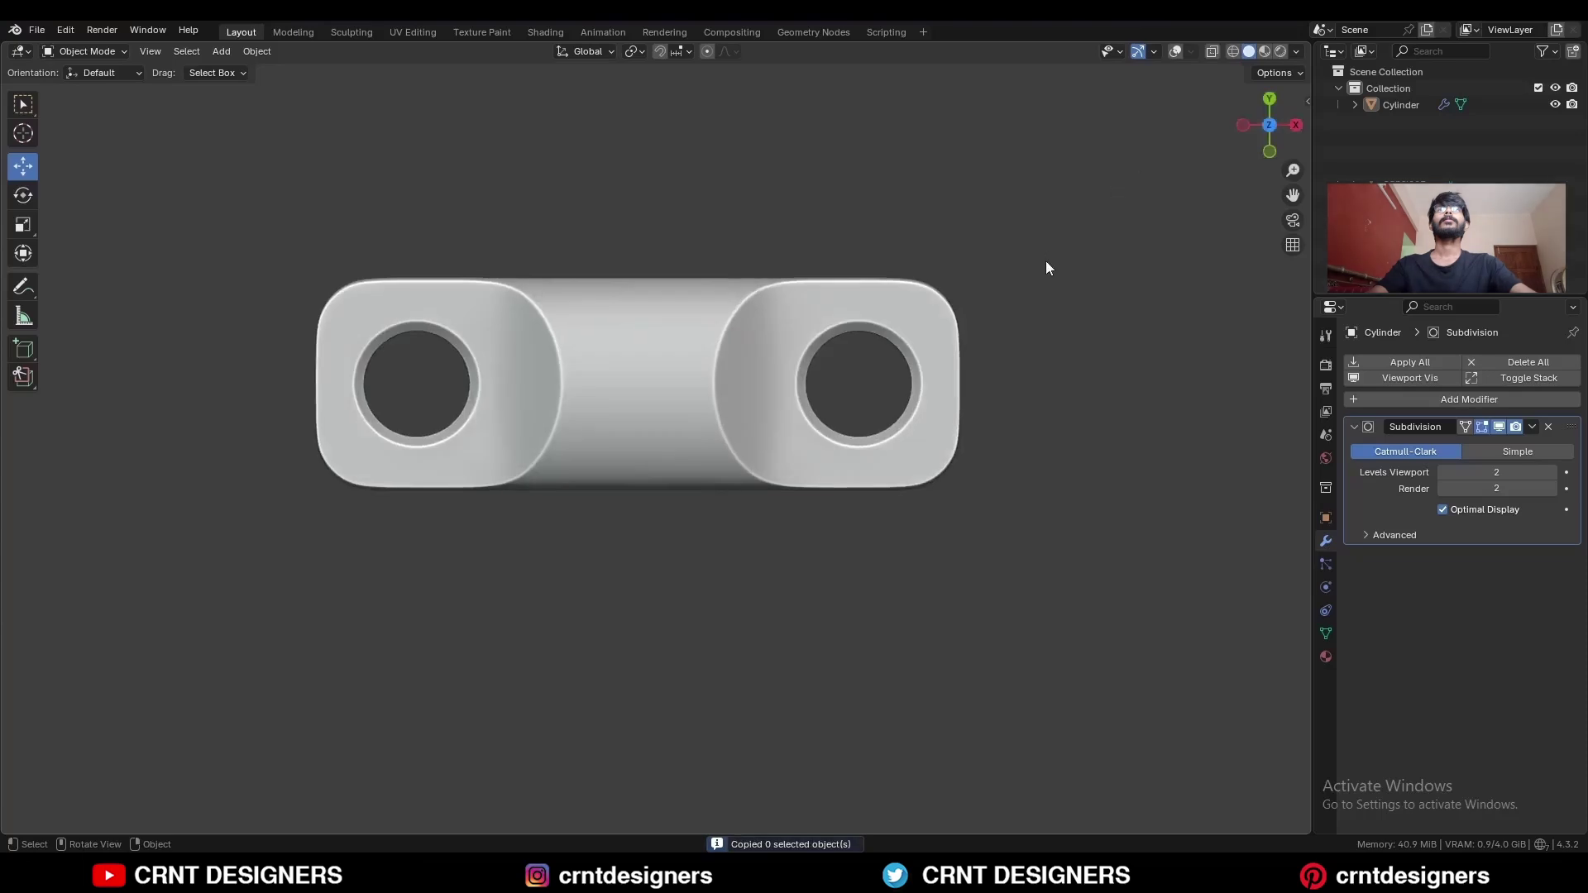